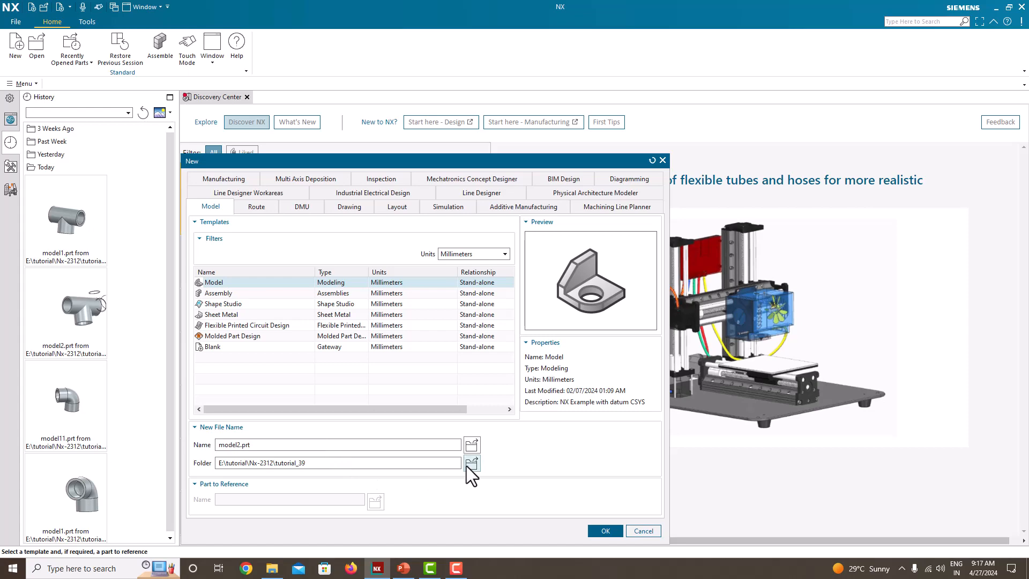
# Create a new part from the Model template in millimetres, stored in the tutorial_38 folder.
pyautogui.click(467, 465)
pyautogui.click(464, 239)
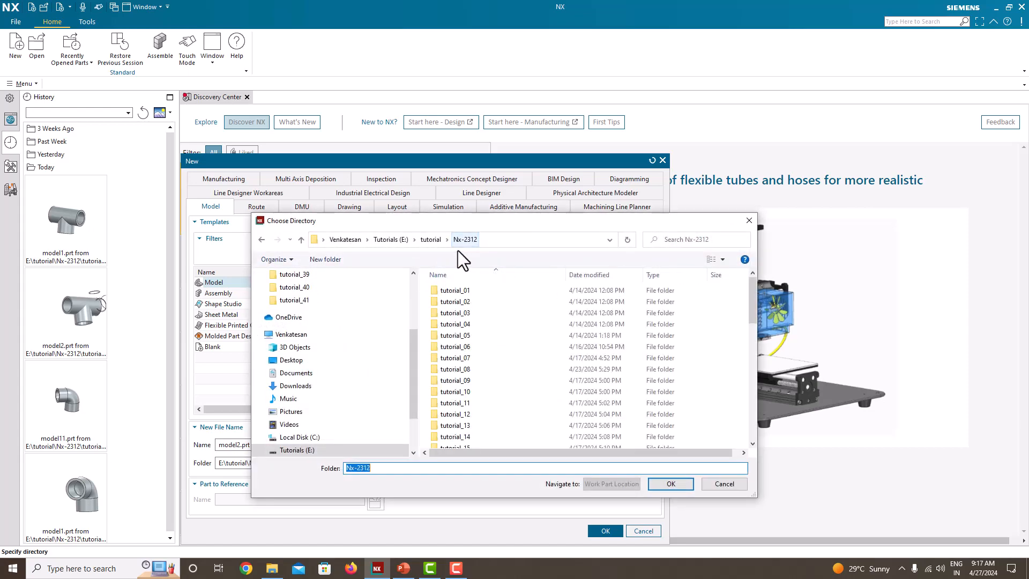
pyautogui.scroll(-5, 464, 365)
pyautogui.scroll(-3, 479, 421)
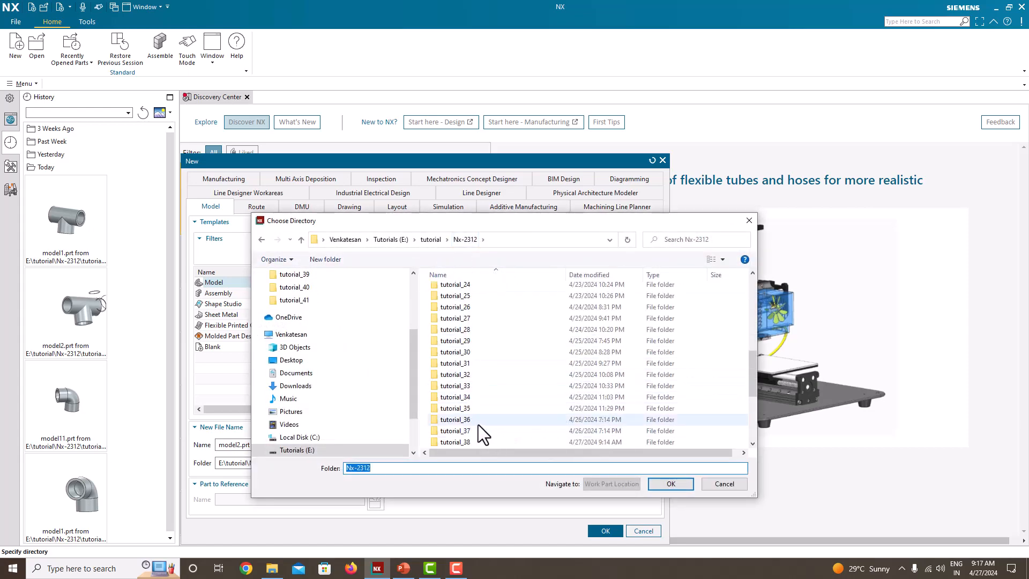
pyautogui.doubleClick(478, 442)
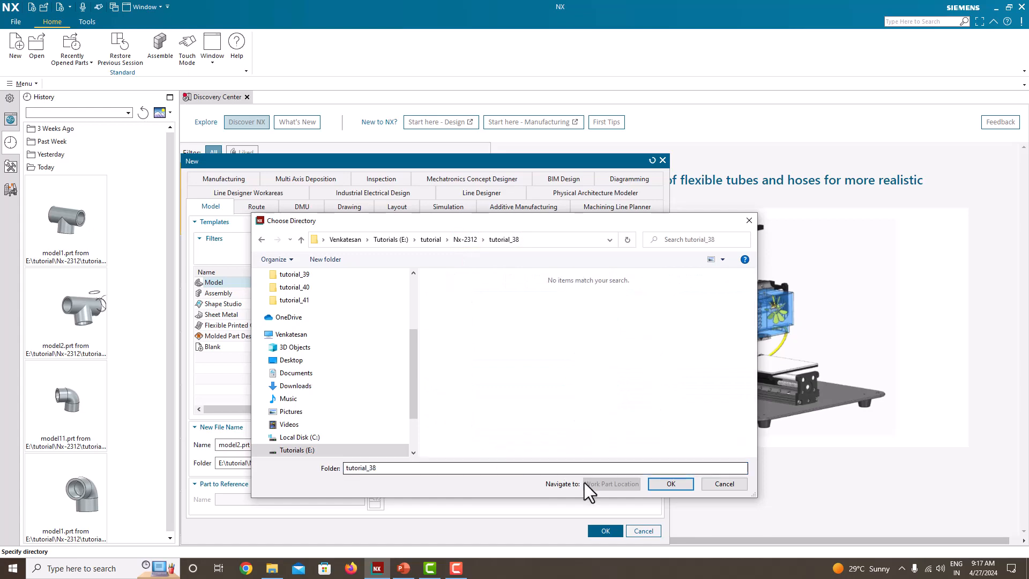
pyautogui.click(673, 482)
pyautogui.click(605, 530)
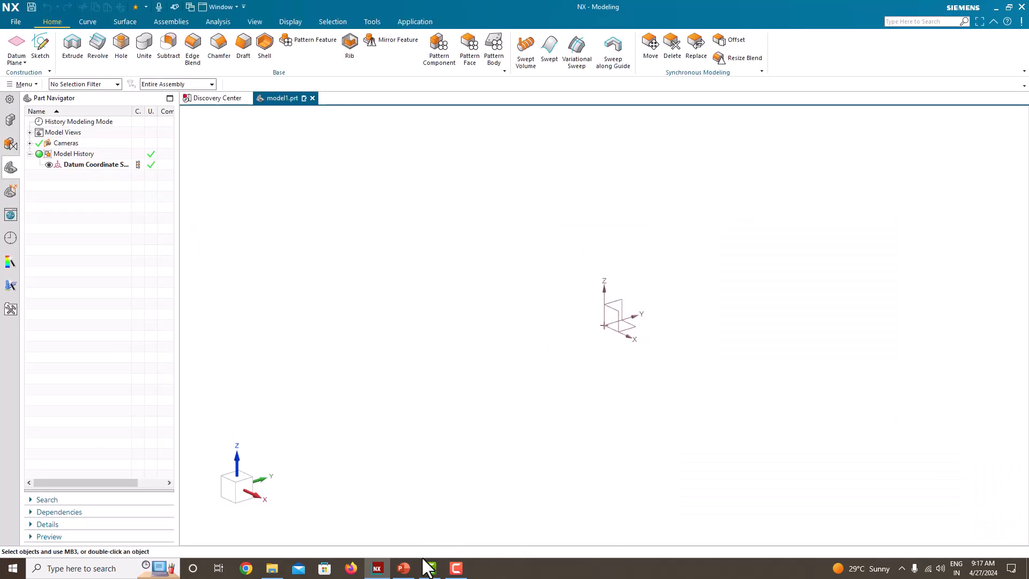
# In File Explorer, open the coupling drawing Screenshot 2024-04-26 075020.png from the Nx-2312 tutorial_38 folder.
pyautogui.click(274, 568)
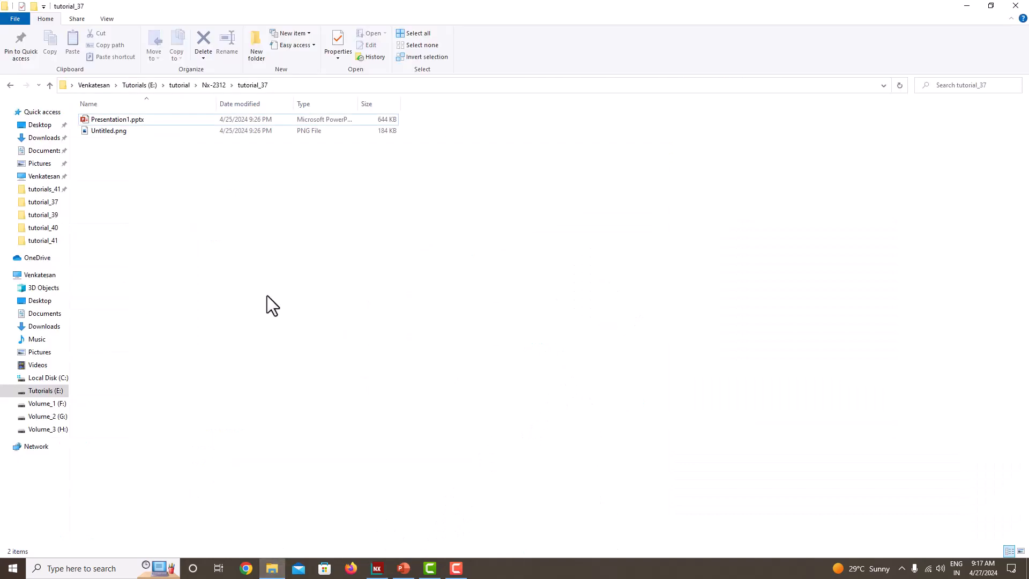
pyautogui.click(208, 83)
pyautogui.click(139, 535)
pyautogui.doubleClick(140, 534)
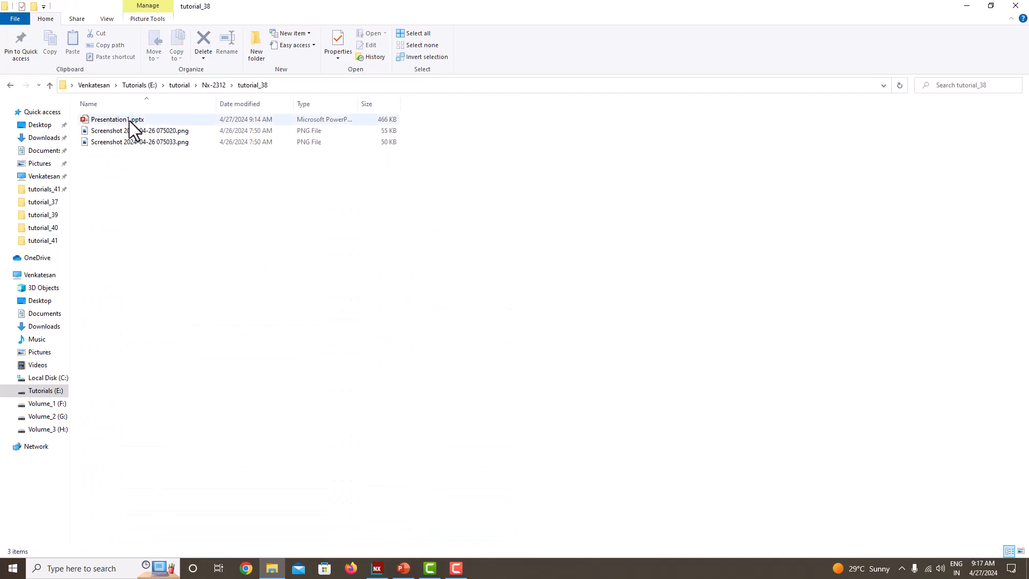
pyautogui.doubleClick(133, 129)
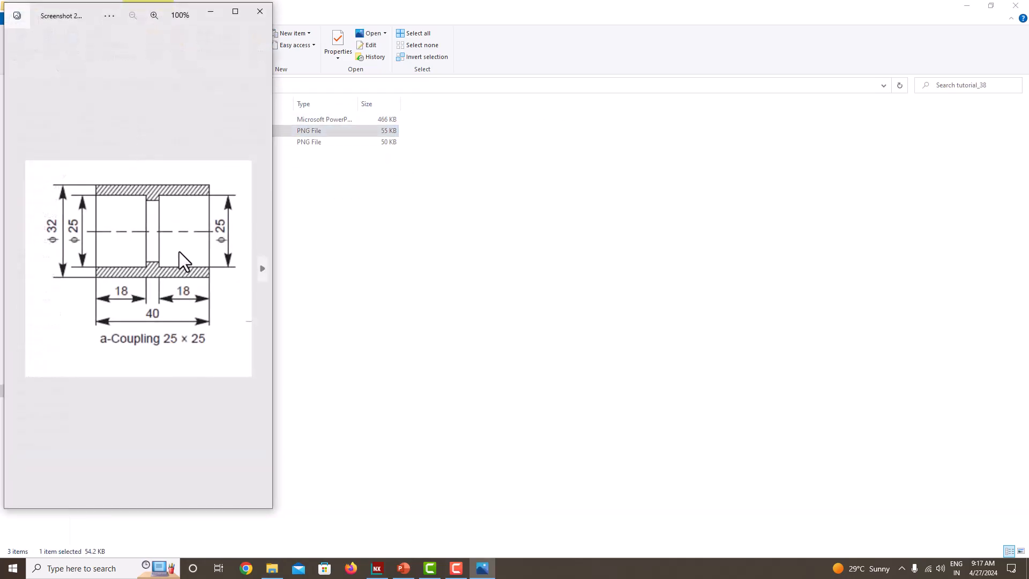
# Arrange the NX window and the coupling drawing side by side, giving NX about three quarters of the screen.
pyautogui.click(378, 568)
pyautogui.press('super+Right')
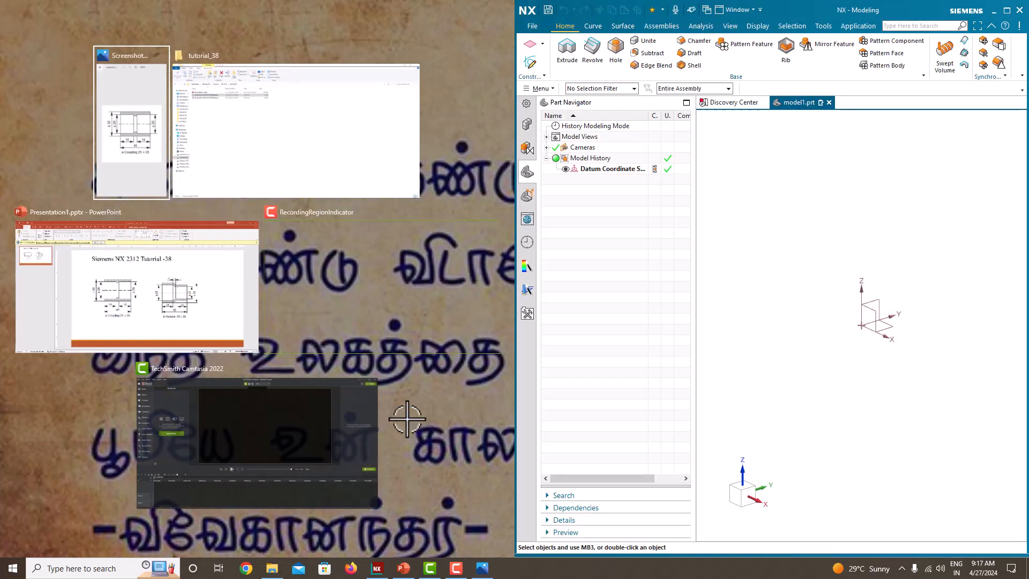
pyautogui.click(165, 153)
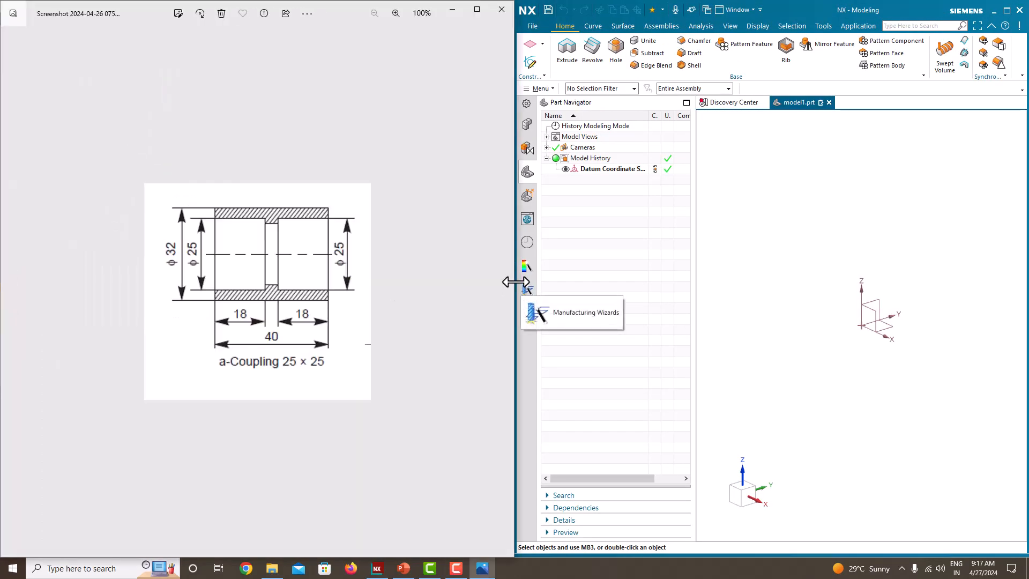
pyautogui.moveTo(513, 281); pyautogui.dragTo(58, 284)
pyautogui.moveTo(515, 266); pyautogui.dragTo(270, 255)
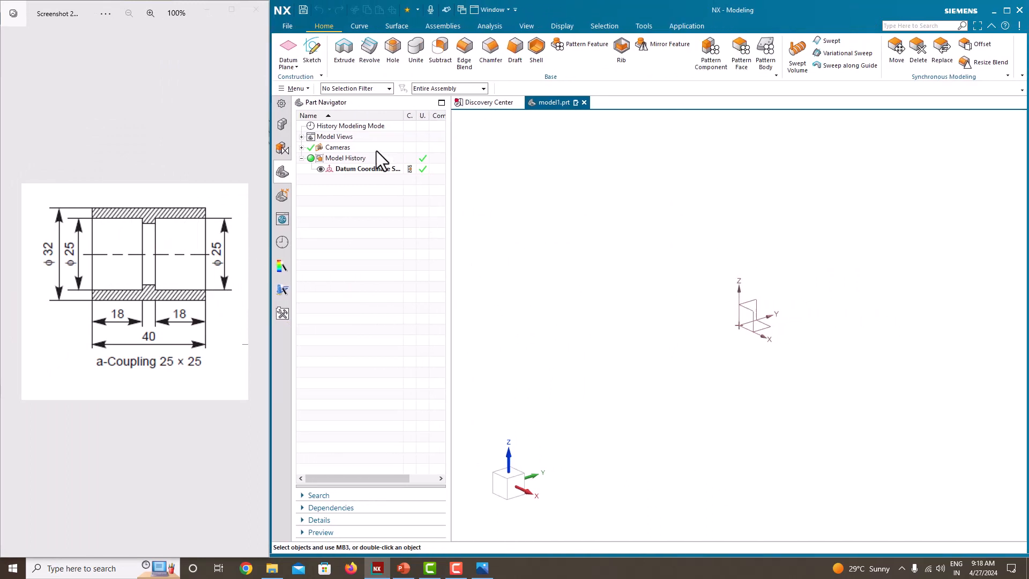
# Create a sketch on the Front principal plane.
pyautogui.click(311, 59)
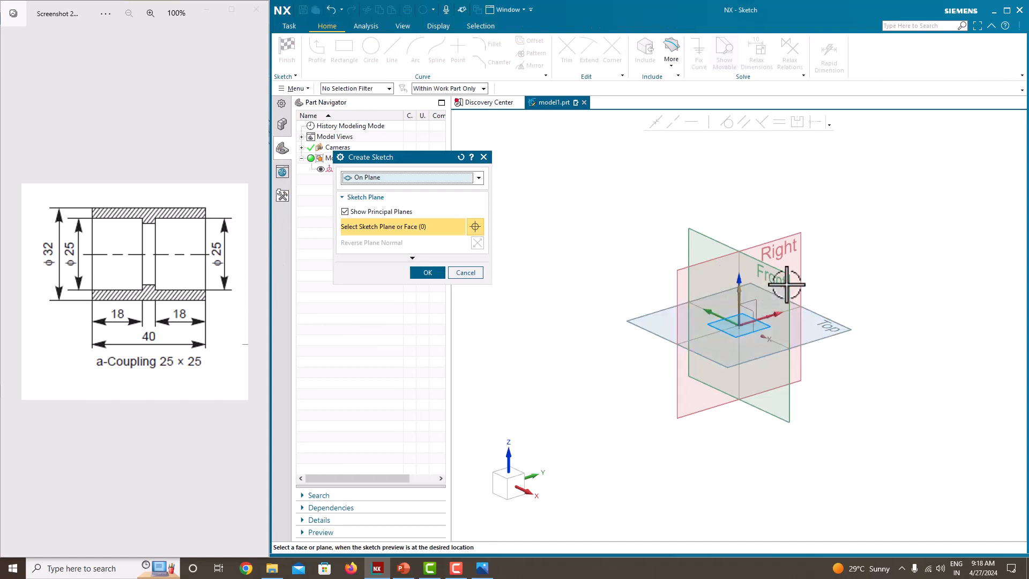
pyautogui.click(786, 279)
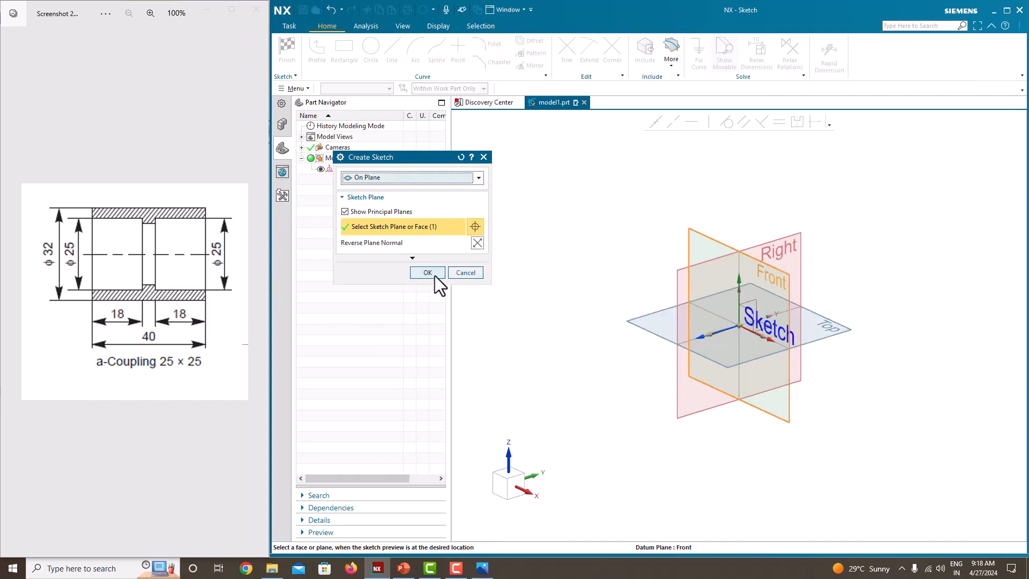
pyautogui.click(427, 271)
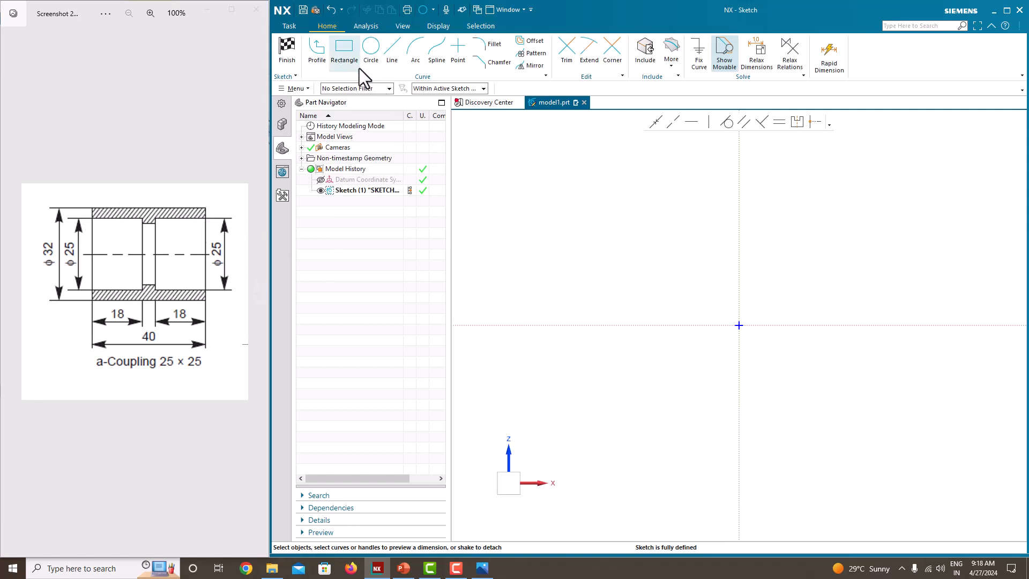
# Draw a single horizontal line above the sketch origin, crossing the vertical axis, with the Profile tool.
pyautogui.click(326, 52)
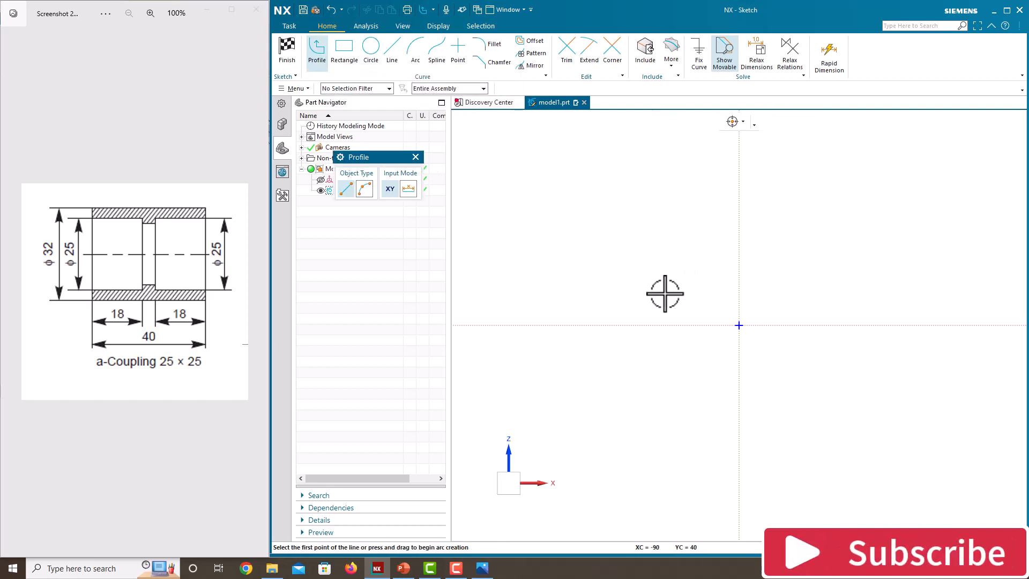
pyautogui.click(636, 270)
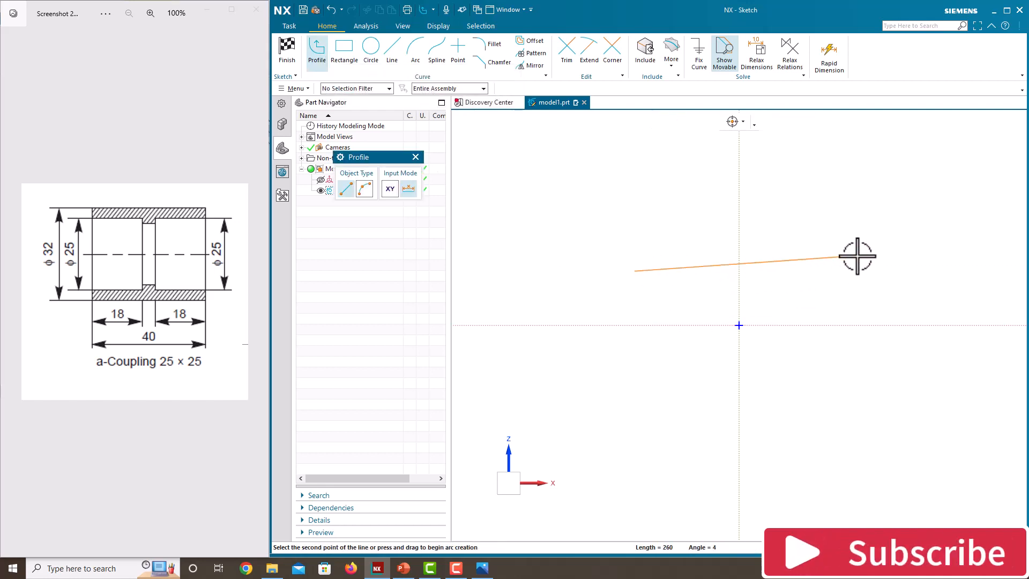
pyautogui.click(872, 271)
pyautogui.press('Escape')
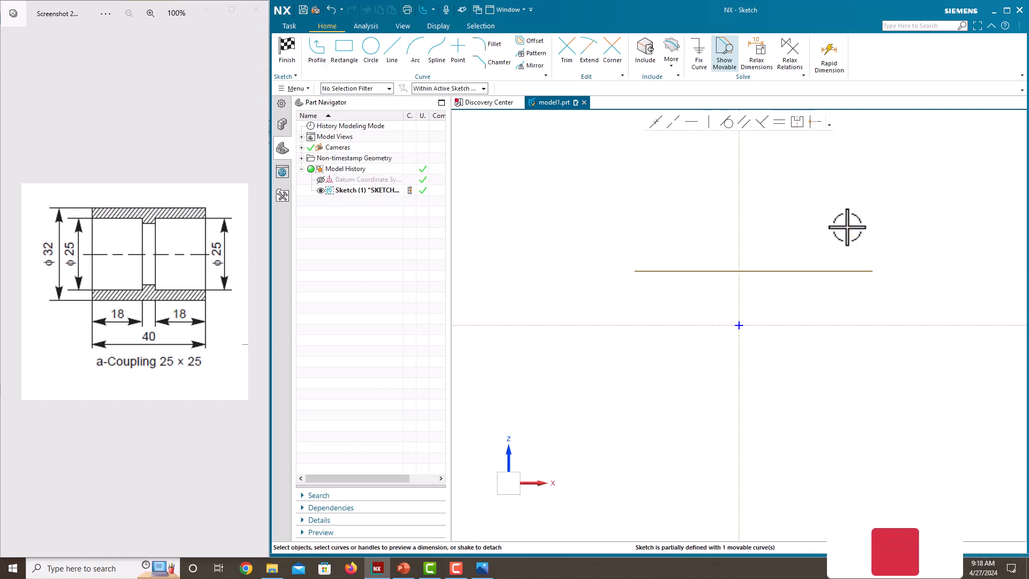
# Dimension the horizontal line's length as 40 mm and scale the entire sketch to match.
pyautogui.click(829, 271)
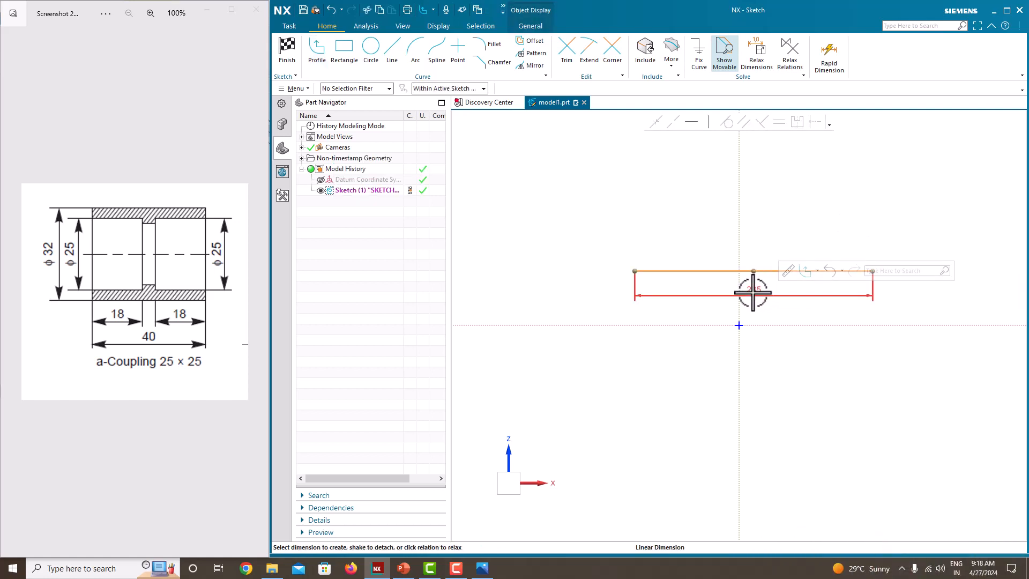
pyautogui.click(753, 292)
pyautogui.write('40')
pyautogui.press('Return')
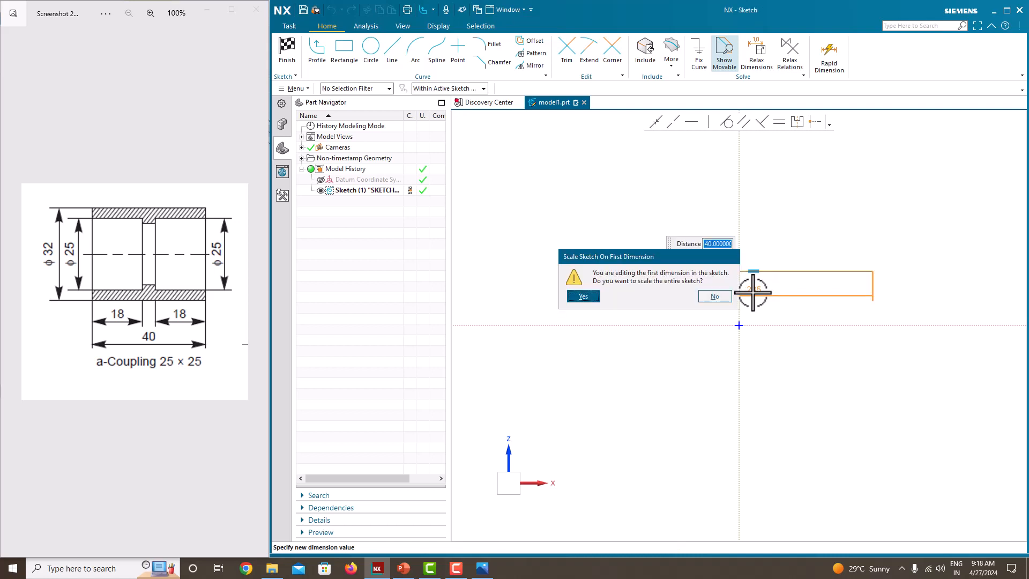
pyautogui.click(583, 296)
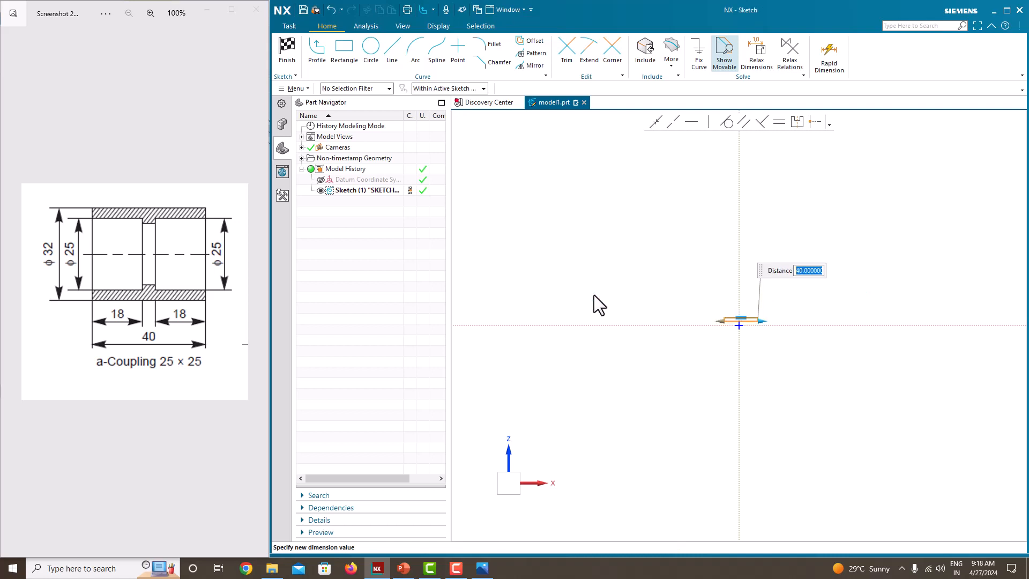
pyautogui.middleClick(714, 270)
# Dimension the distance from the line's endpoint to the horizontal sketch axis as 32/2 mm.
pyautogui.scroll(10, 735, 331)
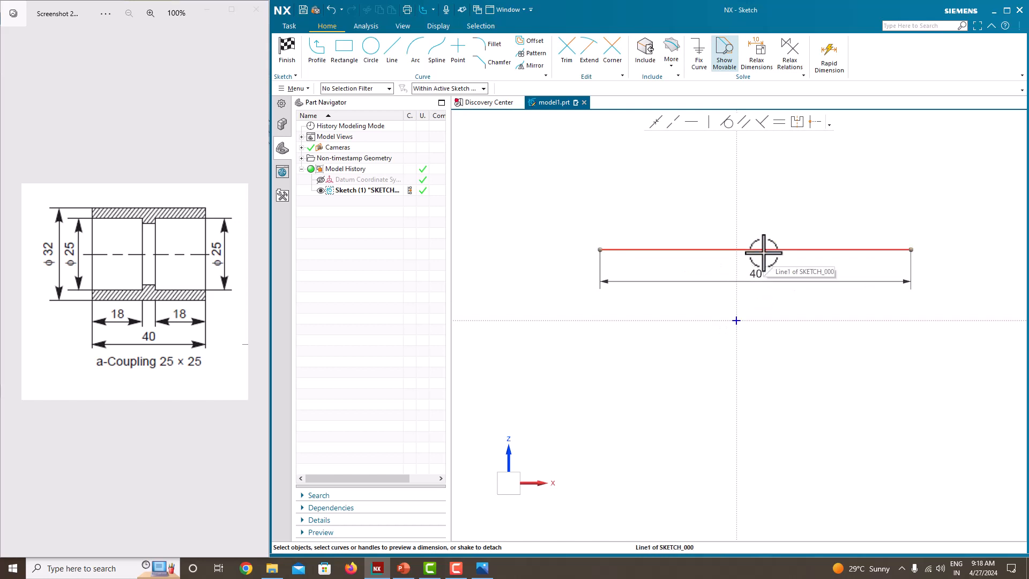
pyautogui.click(605, 250)
pyautogui.click(646, 320)
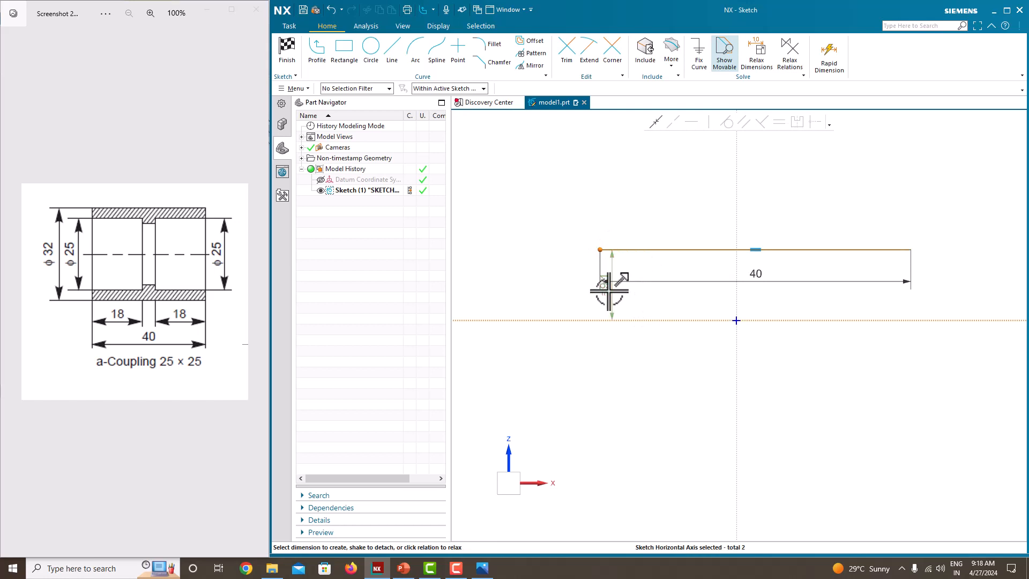
pyautogui.click(609, 291)
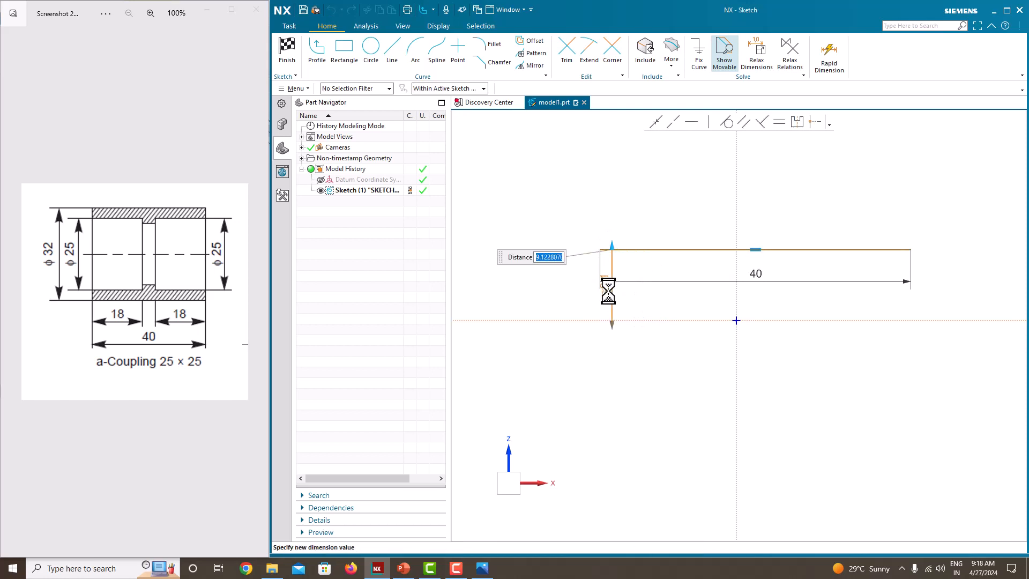
pyautogui.write('32/2')
pyautogui.press('Return')
pyautogui.click(750, 309)
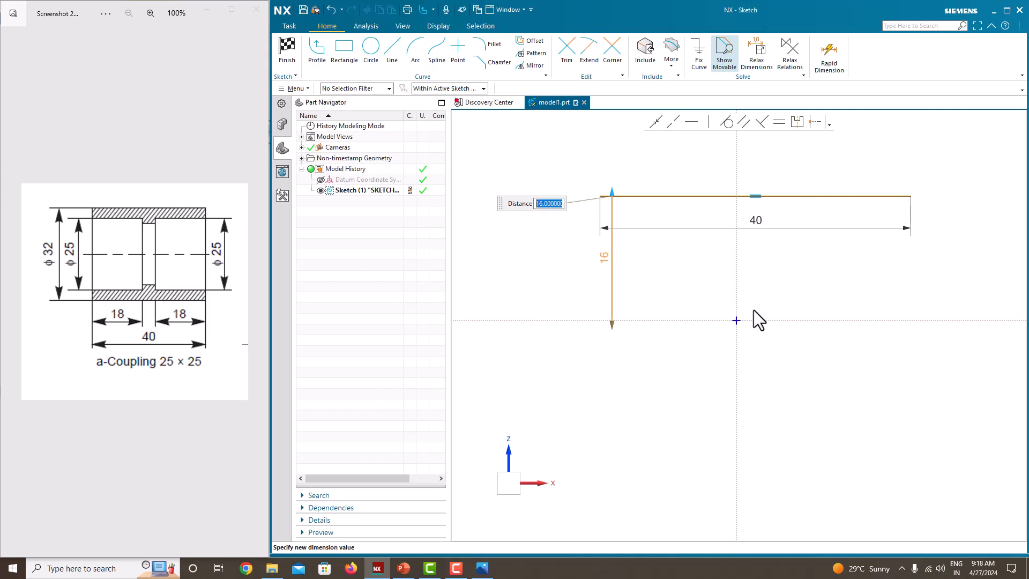
# Make the two endpoints of the 40 mm line symmetric about the vertical sketch axis.
pyautogui.click(907, 197)
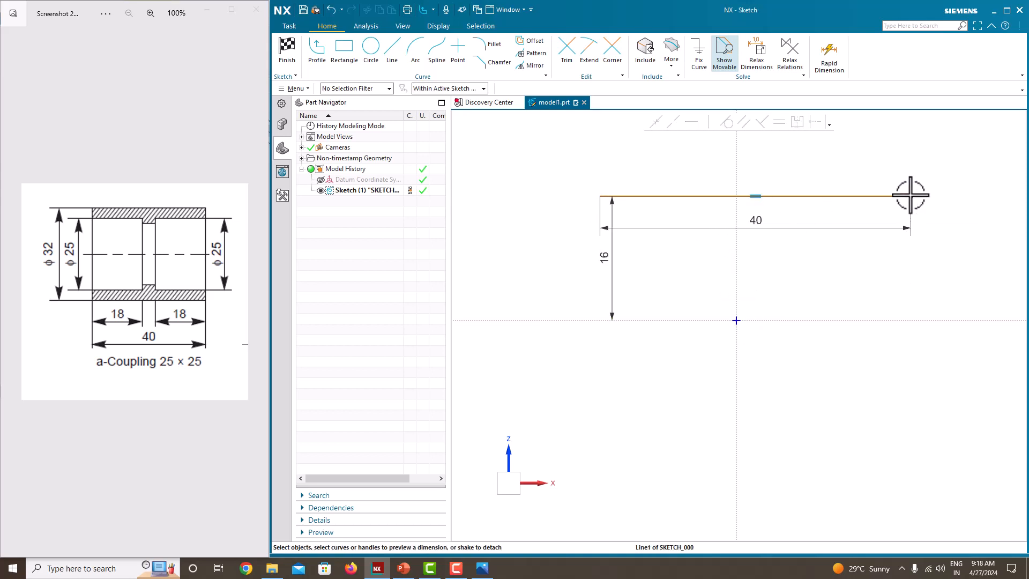
pyautogui.click(601, 195)
pyautogui.click(737, 158)
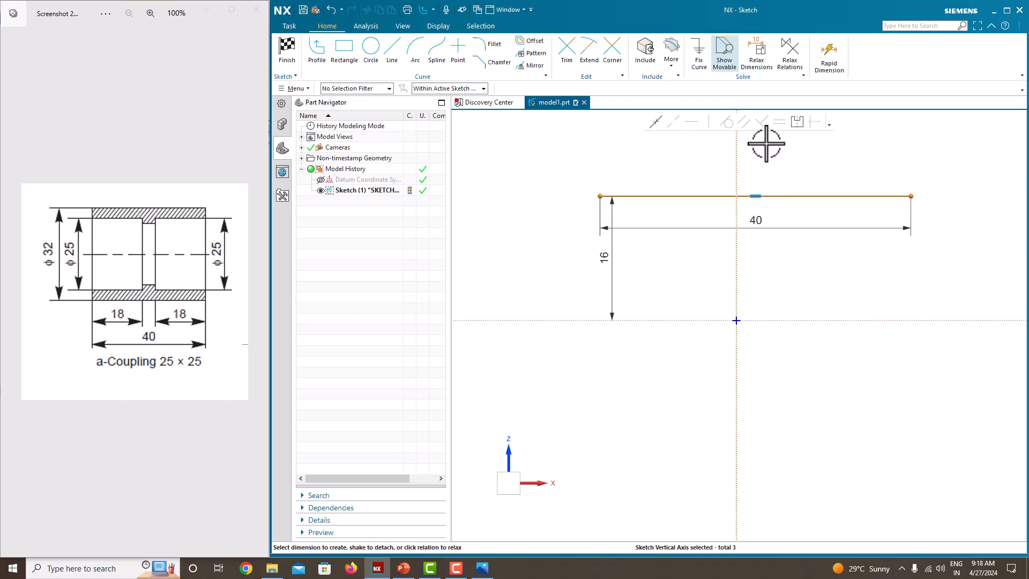
pyautogui.click(797, 121)
pyautogui.click(555, 308)
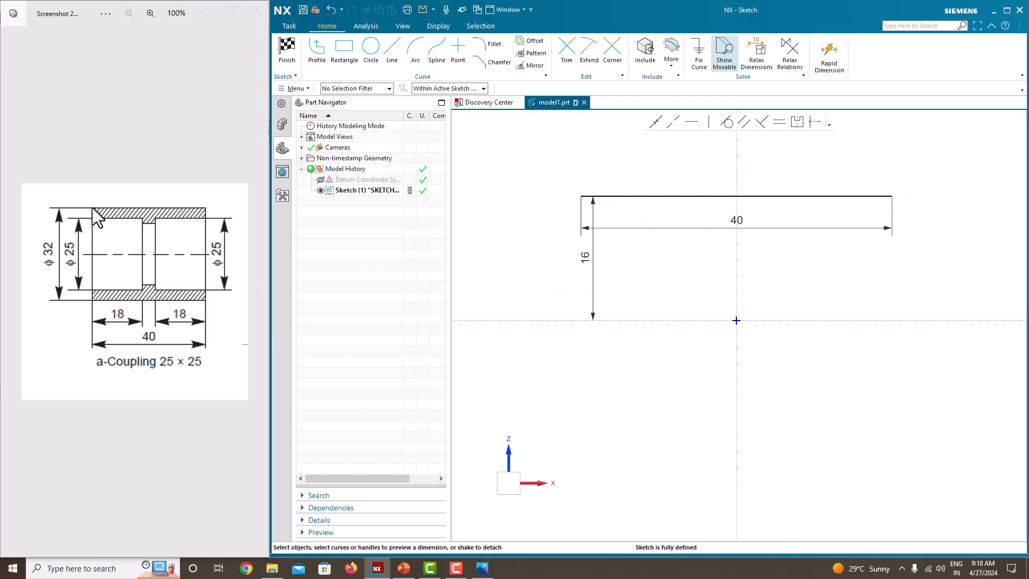
# Draw a closed stepped profile beneath the 40 mm line, with ends about 4.5 mm high and a central tab projecting about 2 mm downward.
pyautogui.click(318, 54)
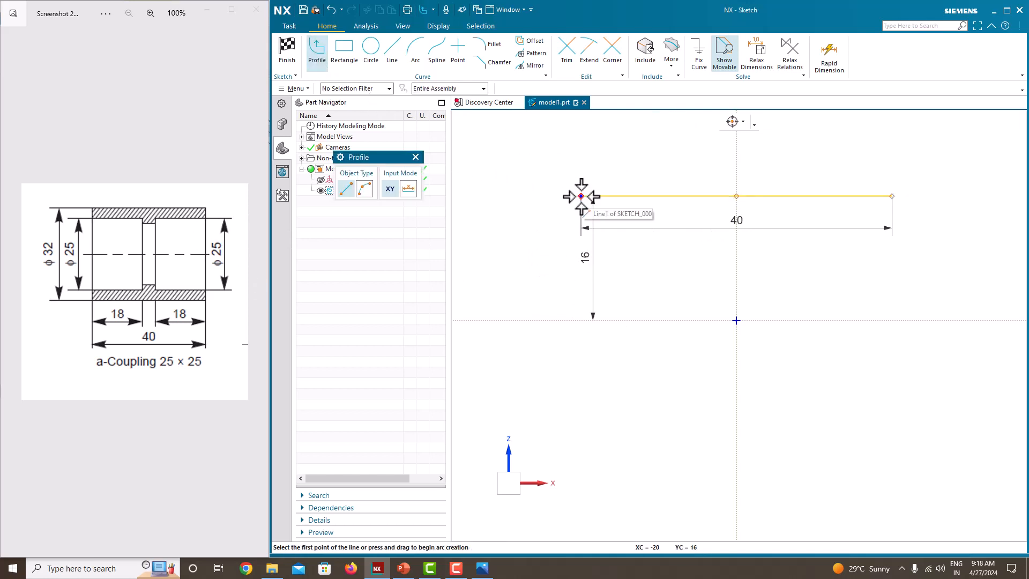
pyautogui.click(581, 231)
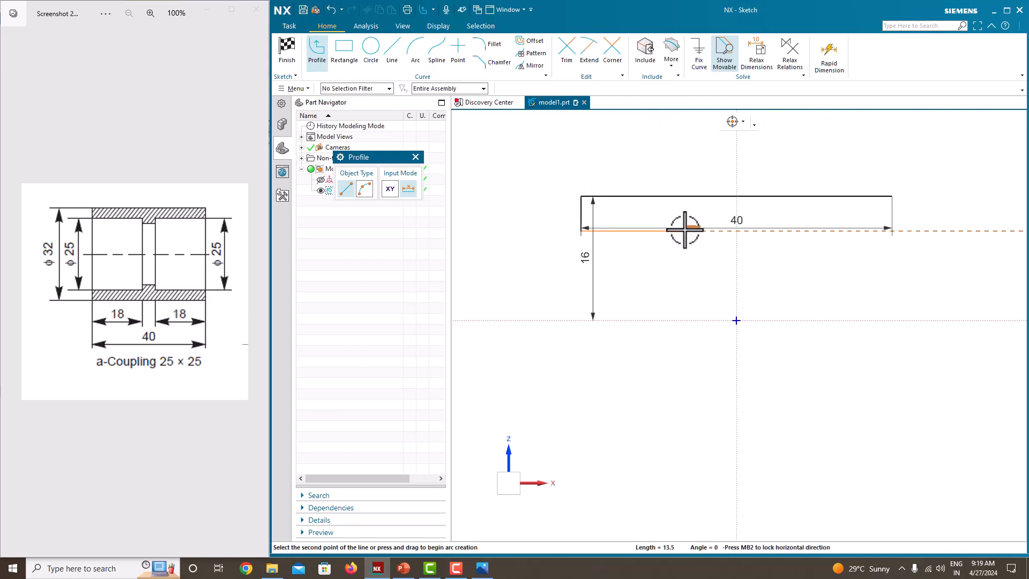
pyautogui.click(729, 230)
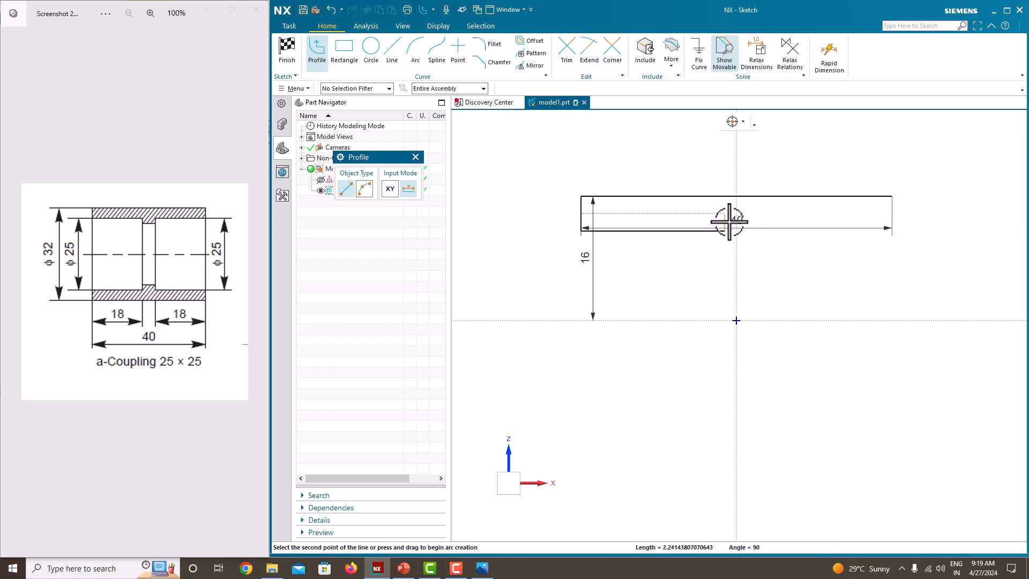
pyautogui.click(725, 247)
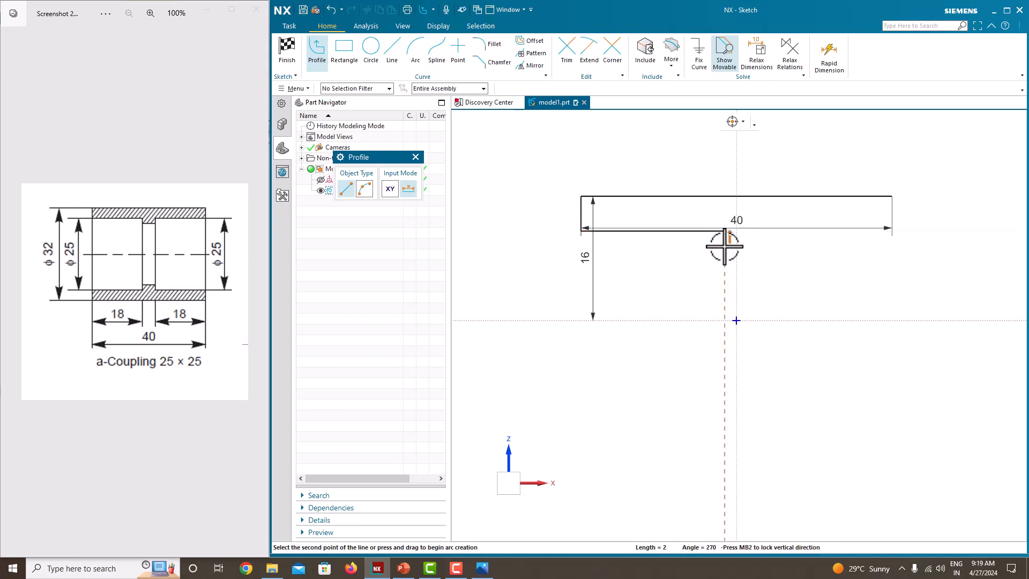
pyautogui.click(766, 246)
pyautogui.click(765, 231)
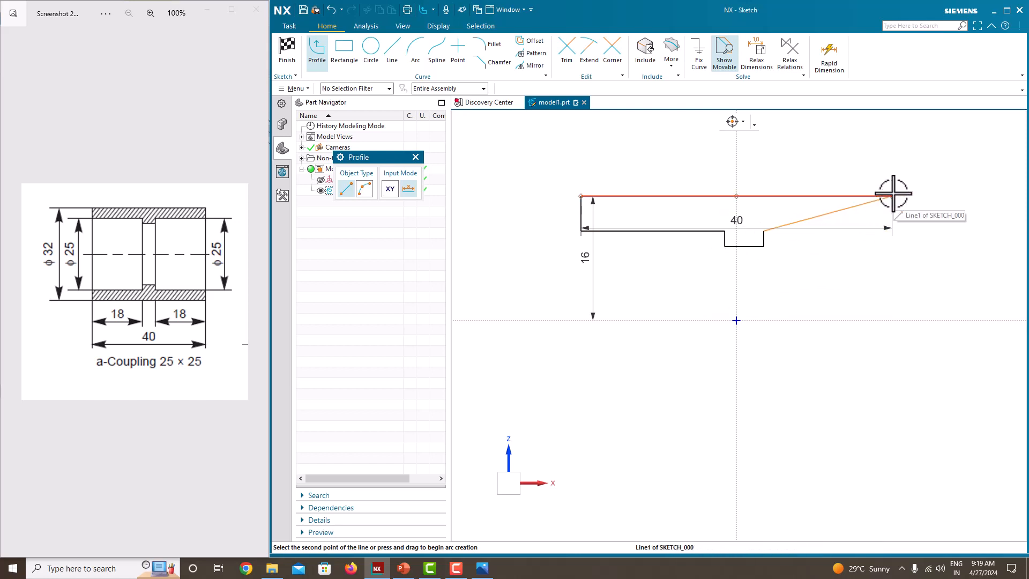
pyautogui.click(892, 231)
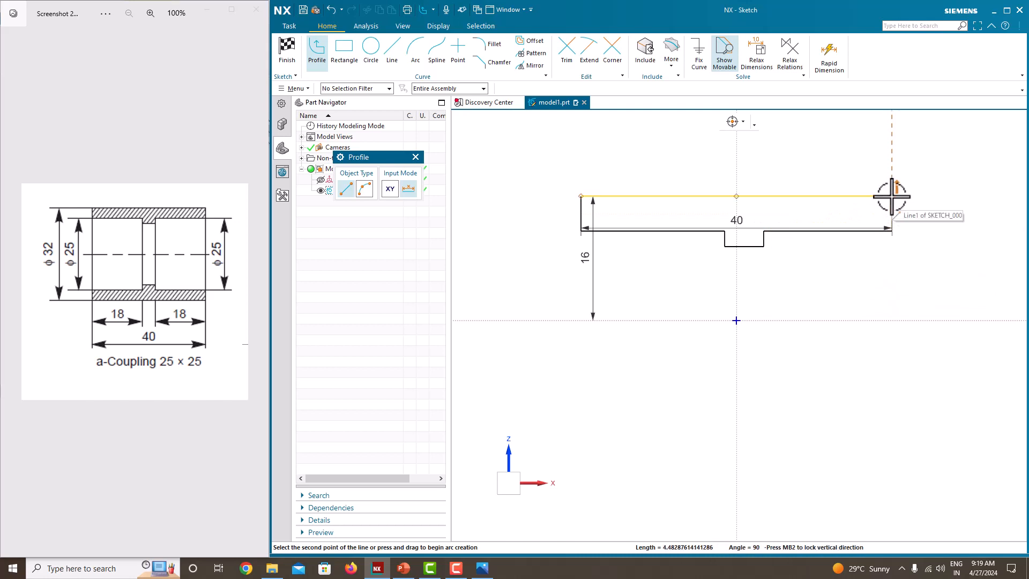
pyautogui.click(893, 196)
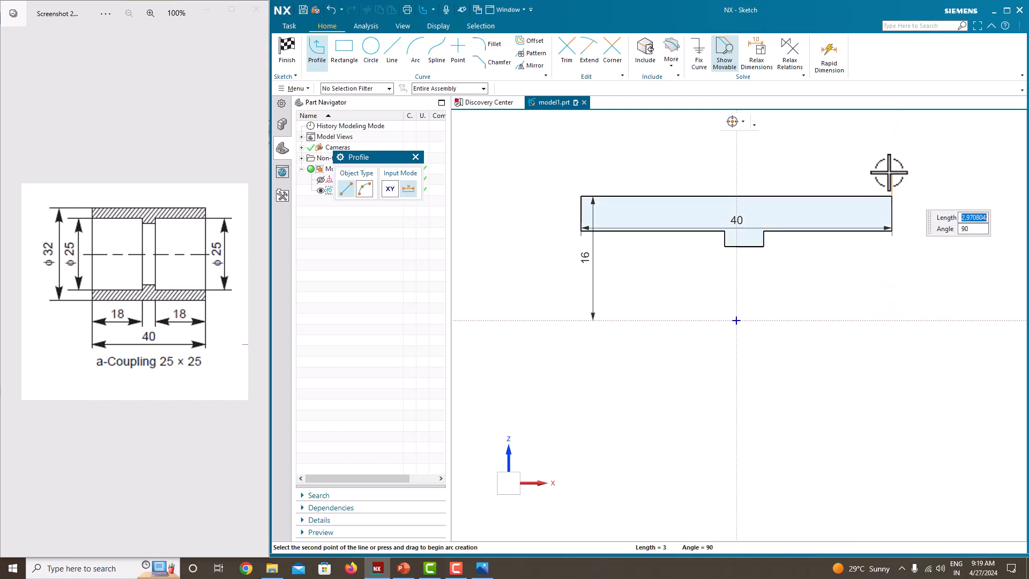
pyautogui.press('Escape')
pyautogui.press('Escape')
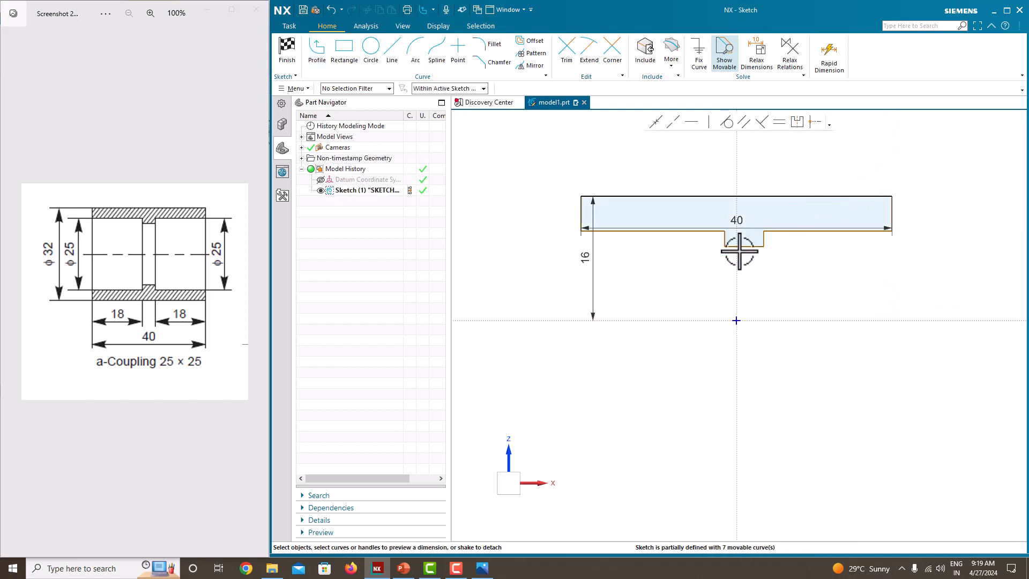
# Move the 40 mm length dimension above the profile.
pyautogui.moveTo(614, 225); pyautogui.dragTo(625, 161)
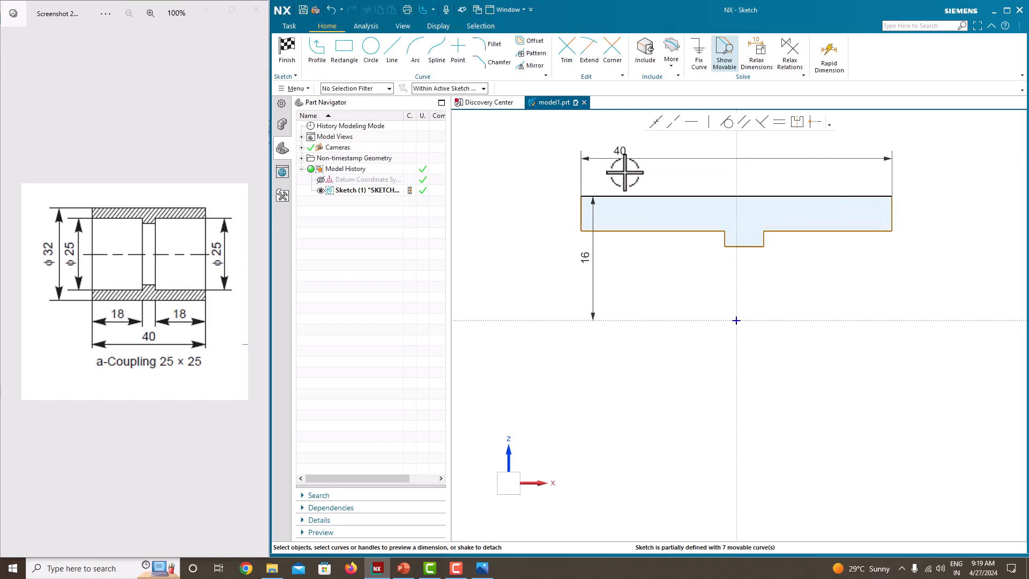
# Move the 16 mm dimension clear of the profile and dimension the left inner edge's distance to the horizontal sketch axis as 25/2 mm.
pyautogui.moveTo(591, 257); pyautogui.dragTo(509, 251)
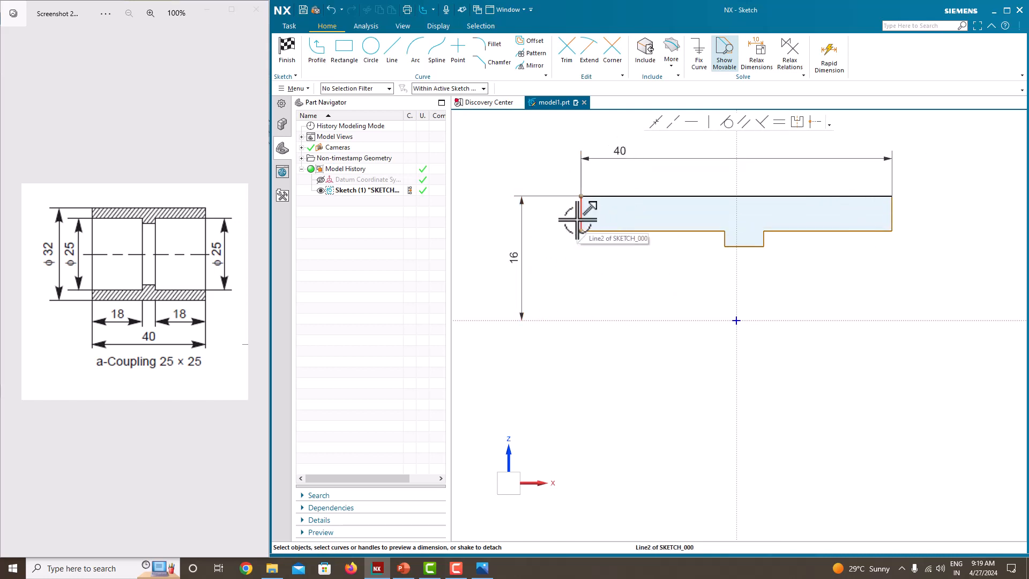
pyautogui.click(637, 231)
pyautogui.click(620, 320)
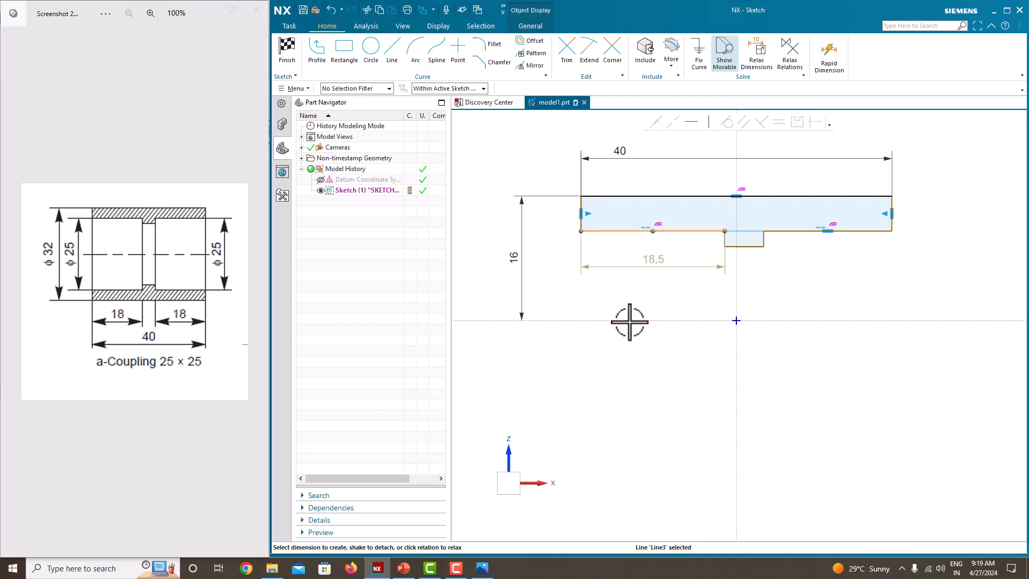
pyautogui.click(638, 278)
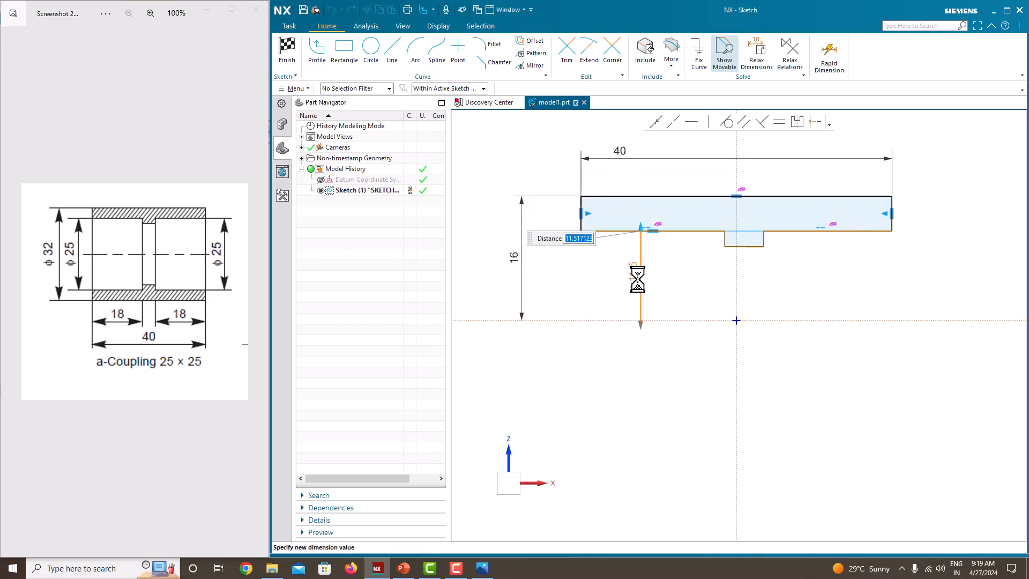
pyautogui.write('25/2')
pyautogui.press('Return')
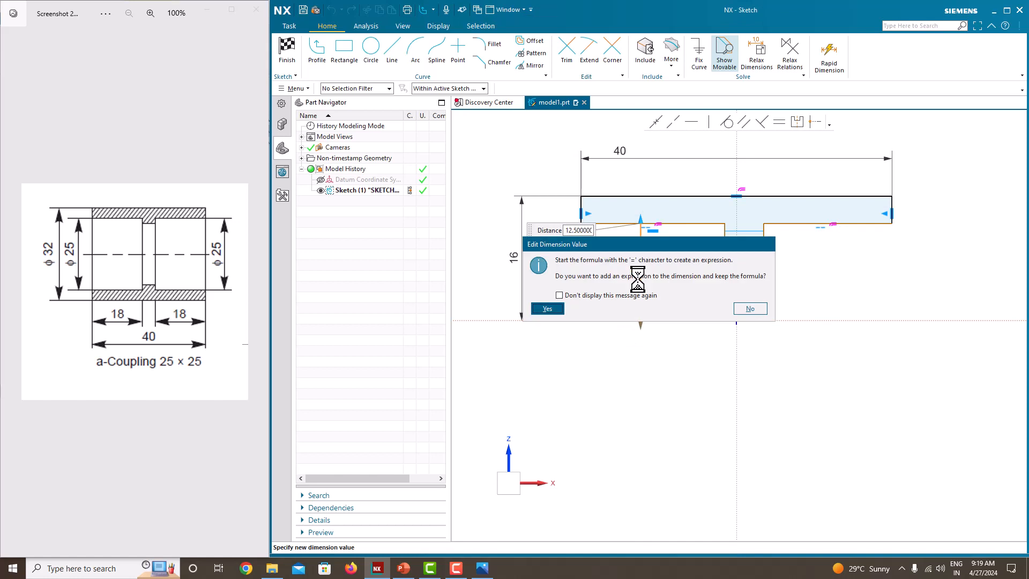
pyautogui.press('Return')
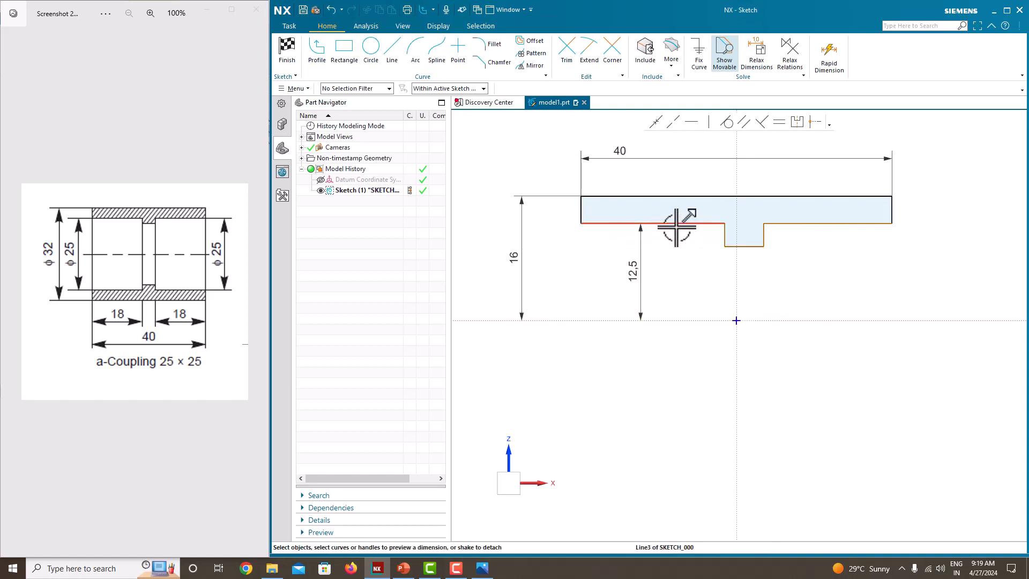
# Make the two horizontal inner edges on either side of the central tab equal in length.
pyautogui.click(814, 222)
pyautogui.click(671, 222)
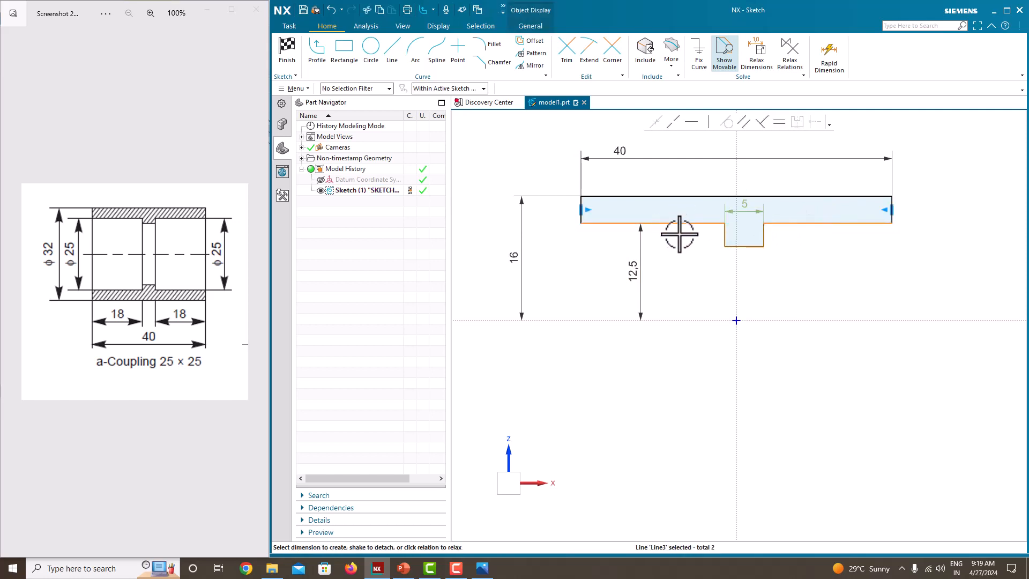
pyautogui.click(778, 124)
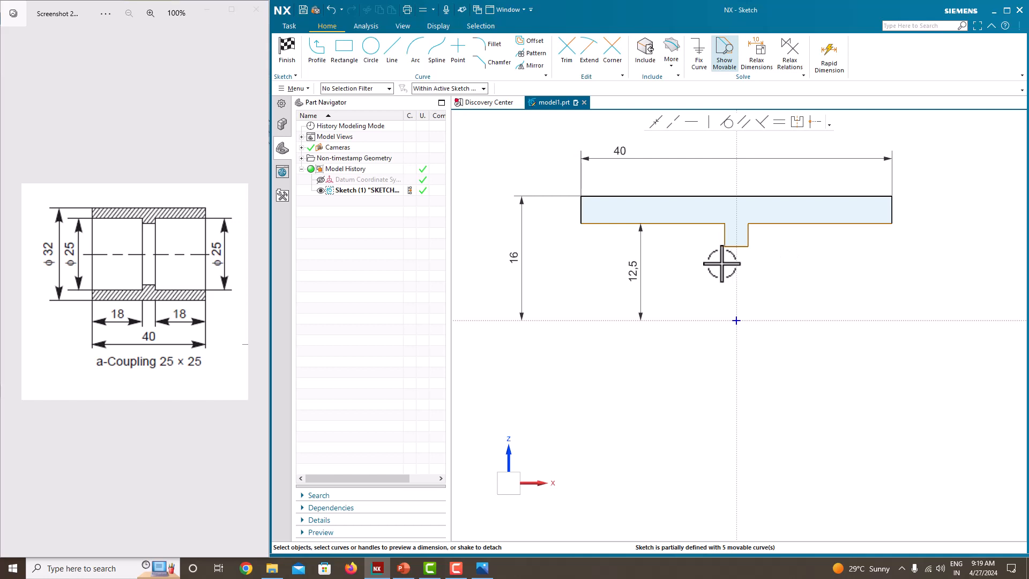
# Dimension the length of the inner edge left of the central tab as 18 mm.
pyautogui.click(691, 223)
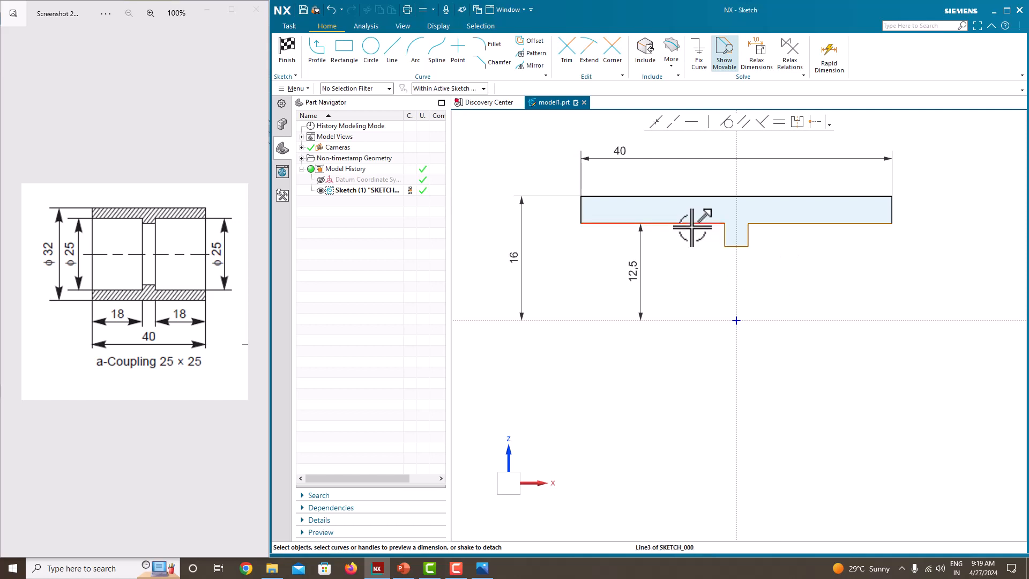
pyautogui.click(653, 257)
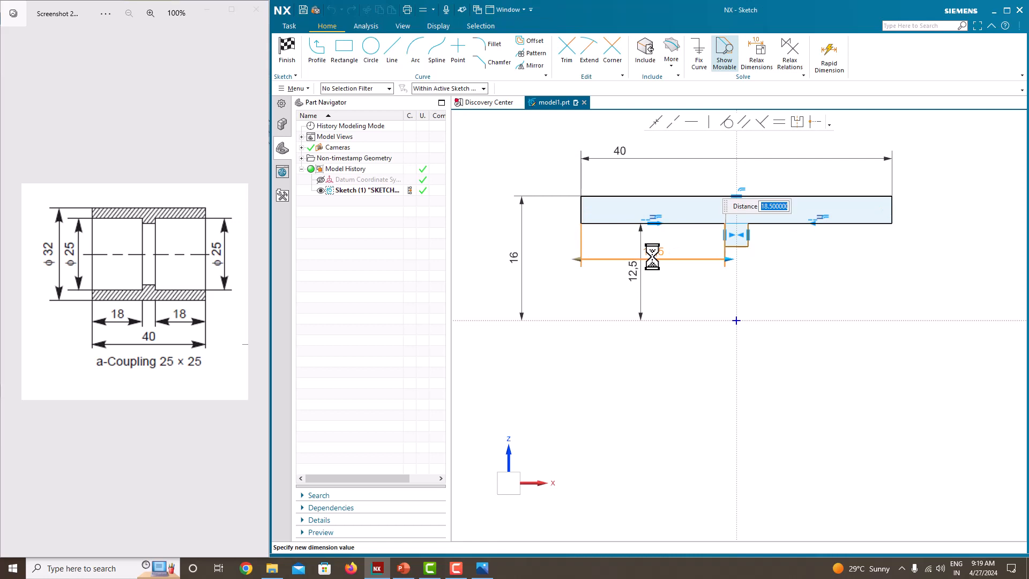
pyautogui.press('Return')
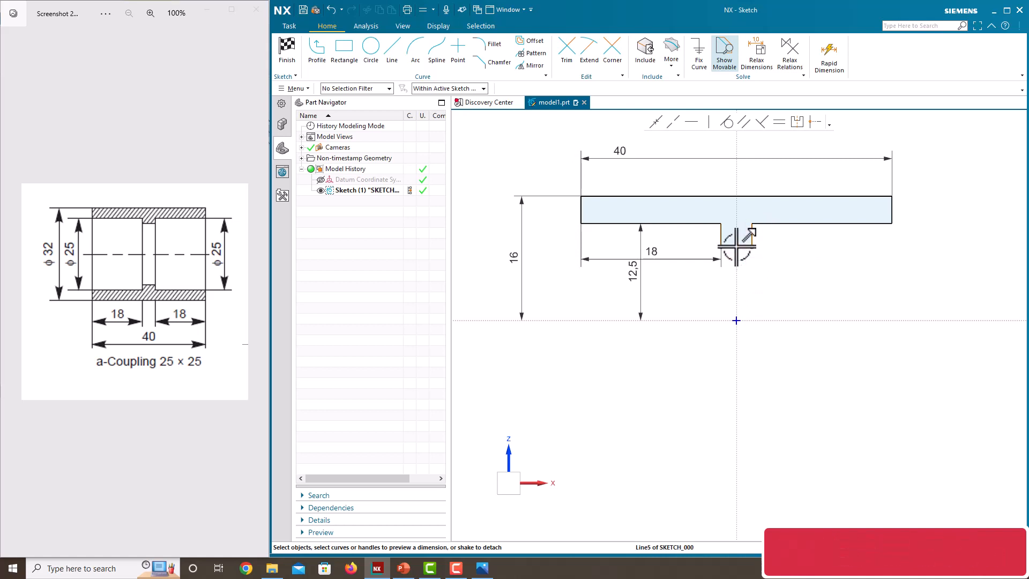
# Dimension the central tab's lower edge 11 mm from the horizontal sketch axis and finish the sketch.
pyautogui.click(737, 247)
pyautogui.click(742, 321)
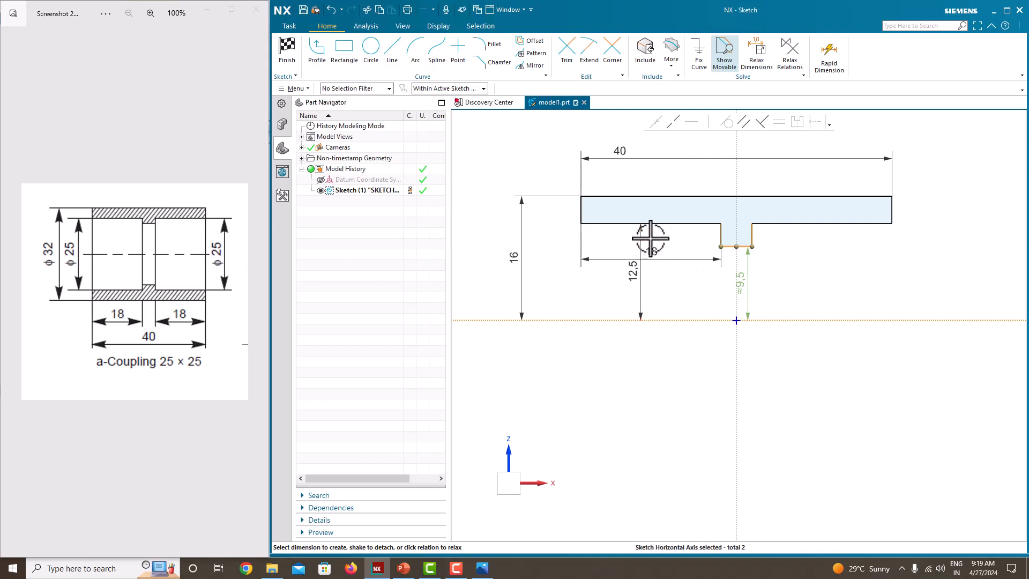
pyautogui.click(745, 281)
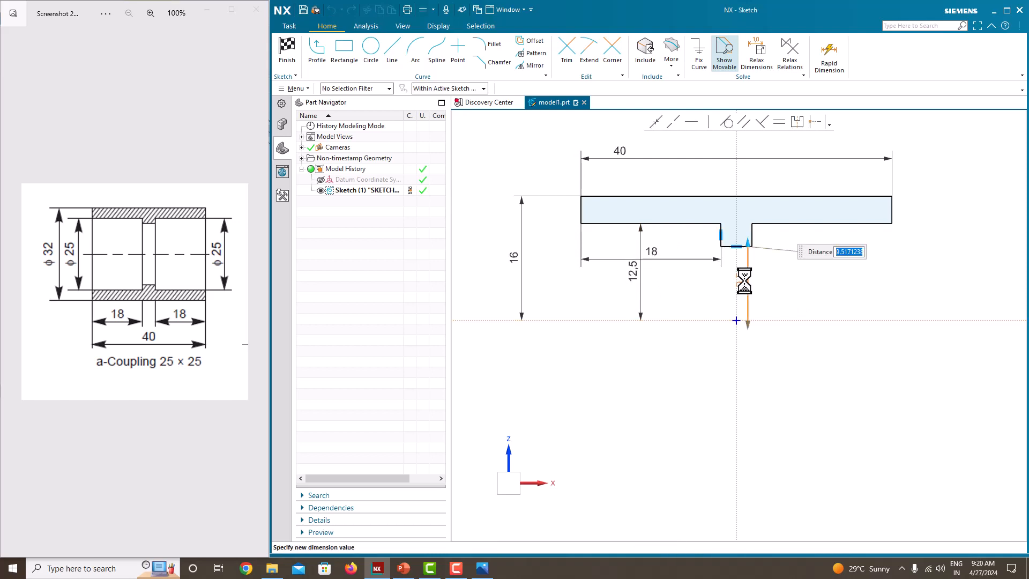
pyautogui.press('Return')
pyautogui.click(843, 279)
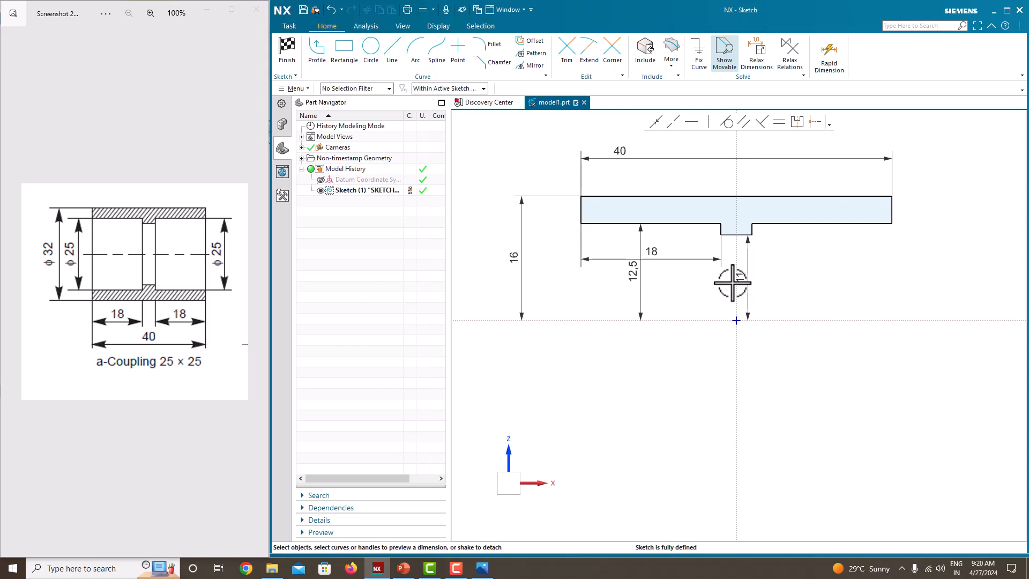
pyautogui.rightClick(826, 262)
pyautogui.click(837, 267)
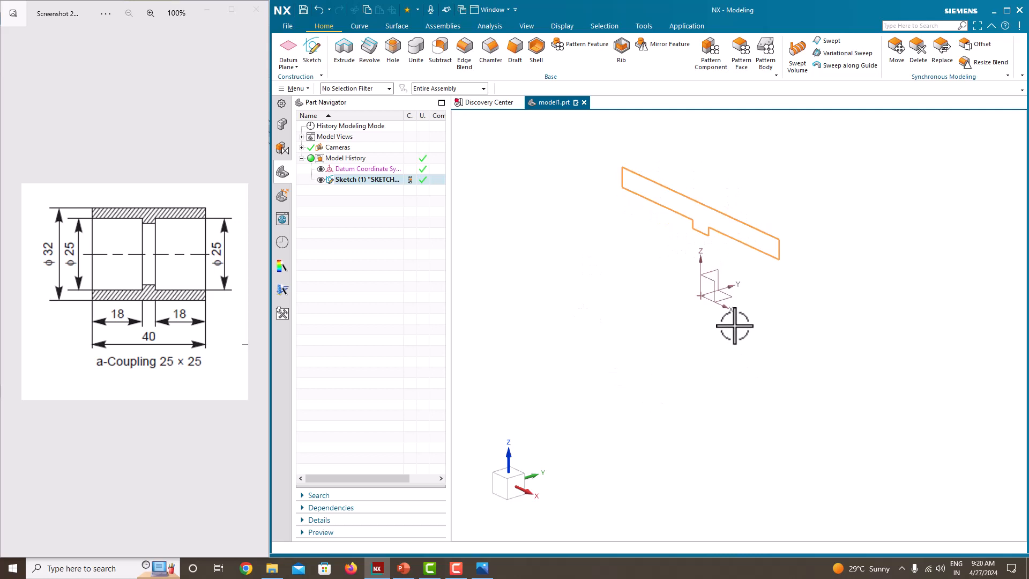
# Revolve the stepped profile 360° about the datum X axis with Boolean None, and hide the sketch.
pyautogui.moveTo(730, 313)
pyautogui.mouseDown(button='middle')
pyautogui.moveTo(770, 322)
pyautogui.moveTo(714, 312)
pyautogui.mouseUp(button='middle')
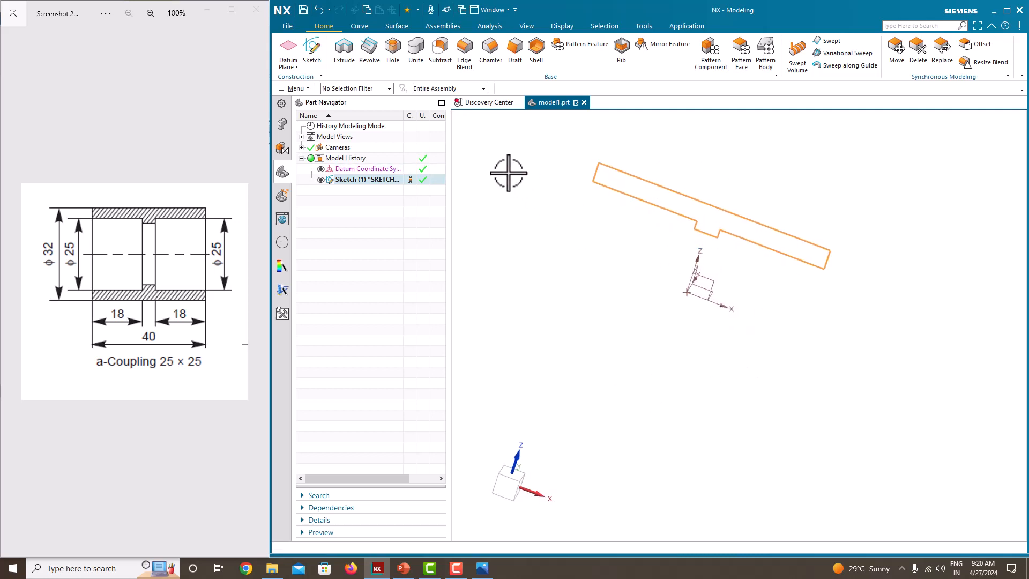
pyautogui.click(370, 52)
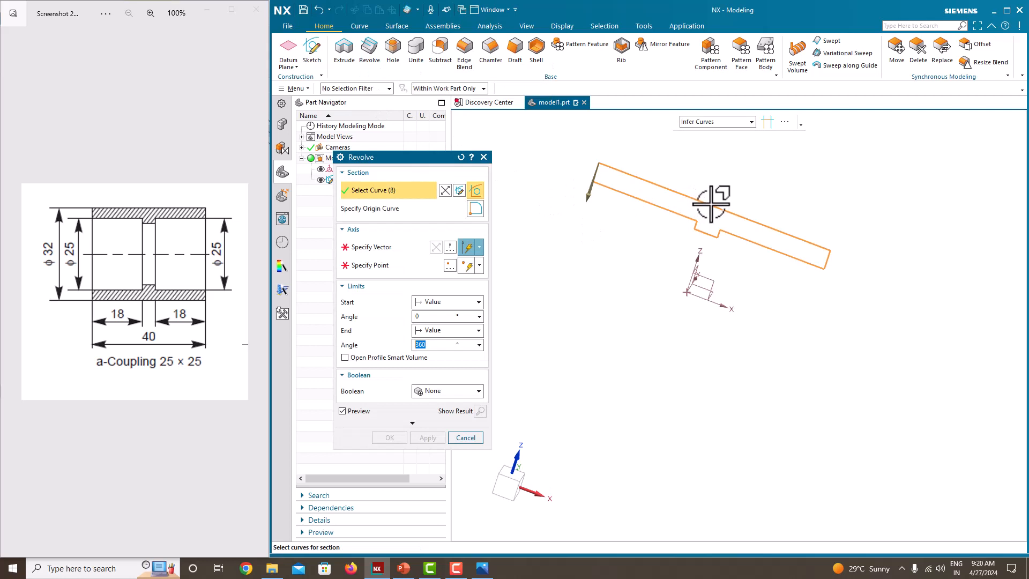
pyautogui.click(376, 247)
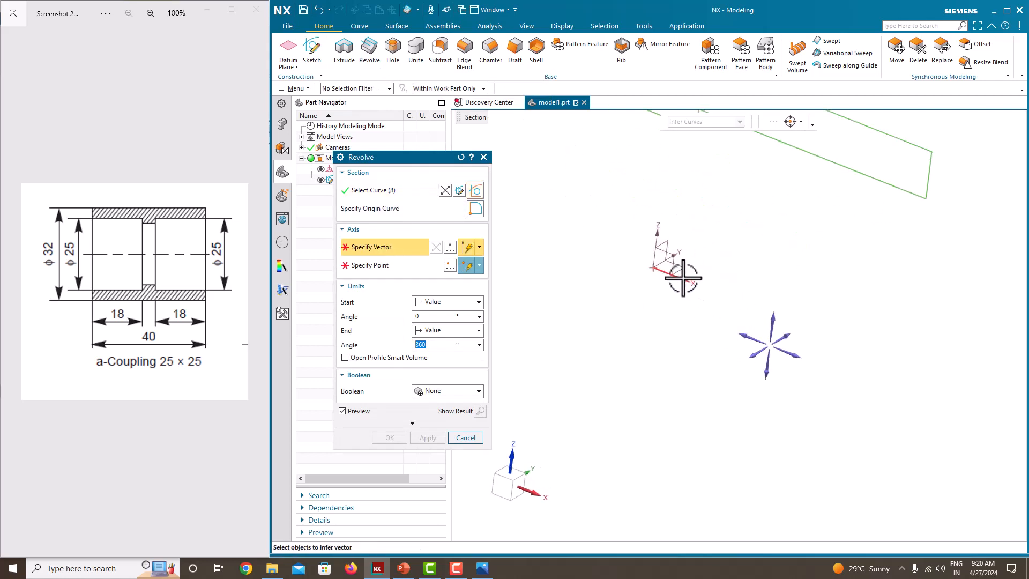
pyautogui.click(683, 276)
pyautogui.scroll(-3, 804, 324)
pyautogui.moveTo(804, 324); pyautogui.dragTo(772, 343, button='middle')
pyautogui.click(401, 435)
pyautogui.moveTo(523, 354)
pyautogui.mouseDown(button='middle')
pyautogui.moveTo(570, 341)
pyautogui.moveTo(572, 321)
pyautogui.moveTo(552, 333)
pyautogui.mouseUp(button='middle')
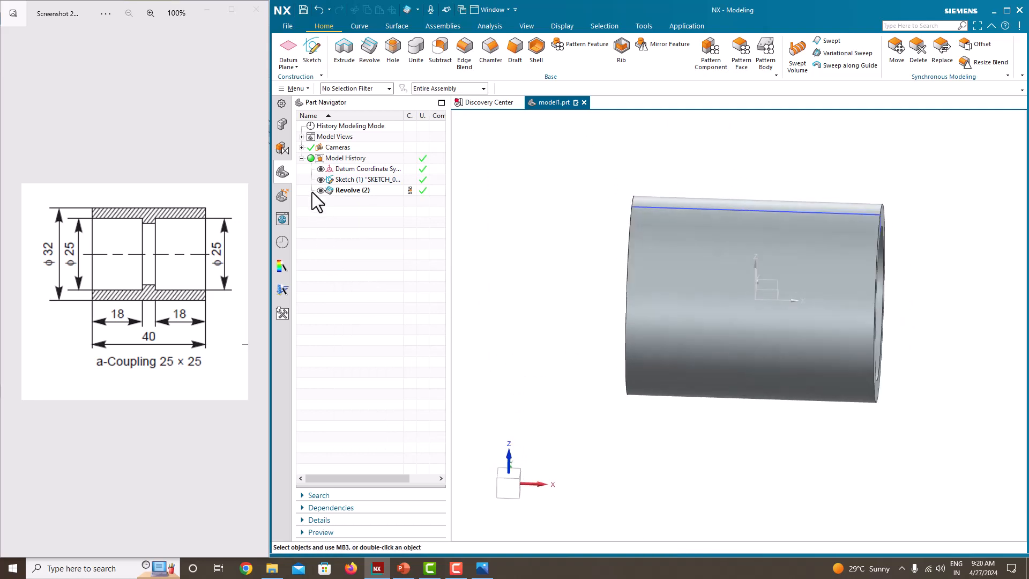
pyautogui.click(321, 180)
pyautogui.moveTo(530, 290)
pyautogui.mouseDown(button='middle')
pyautogui.moveTo(512, 294)
pyautogui.moveTo(524, 294)
pyautogui.mouseUp(button='middle')
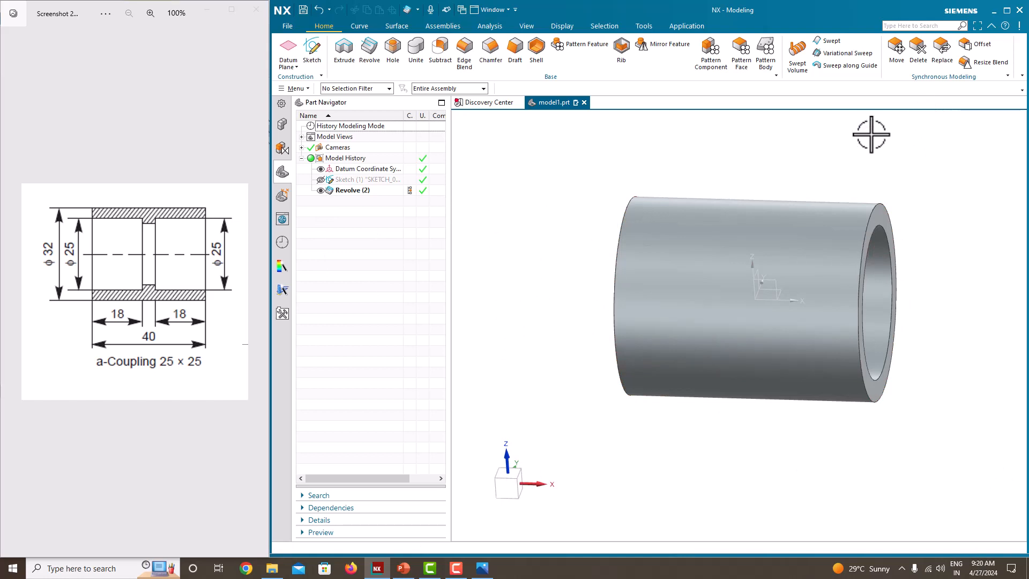
# Examine the coupling's inner bore and central rib in a temporary one-plane section view cut along its axis.
pyautogui.click(300, 89)
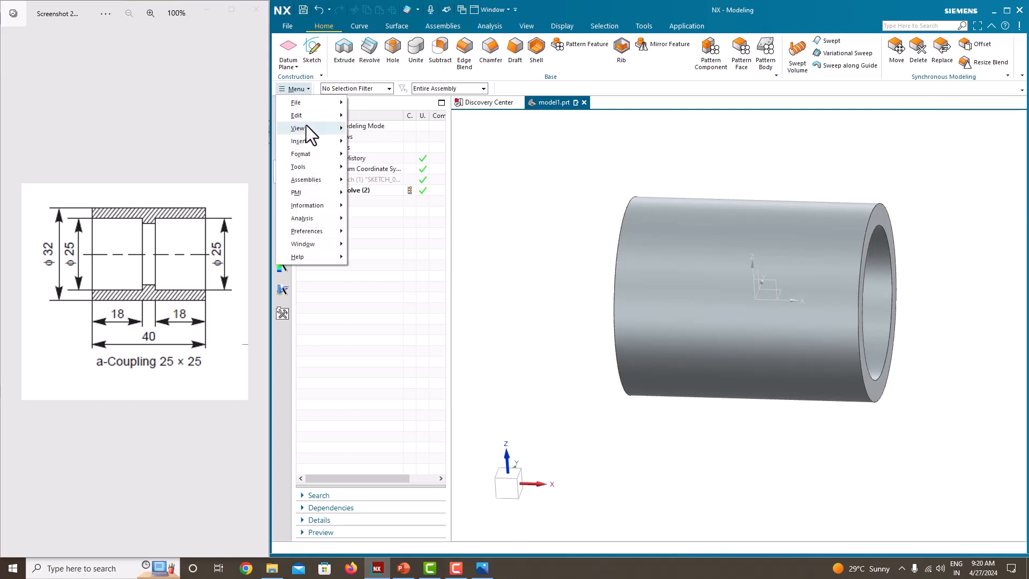
pyautogui.moveTo(307, 127)
pyautogui.moveTo(397, 156)
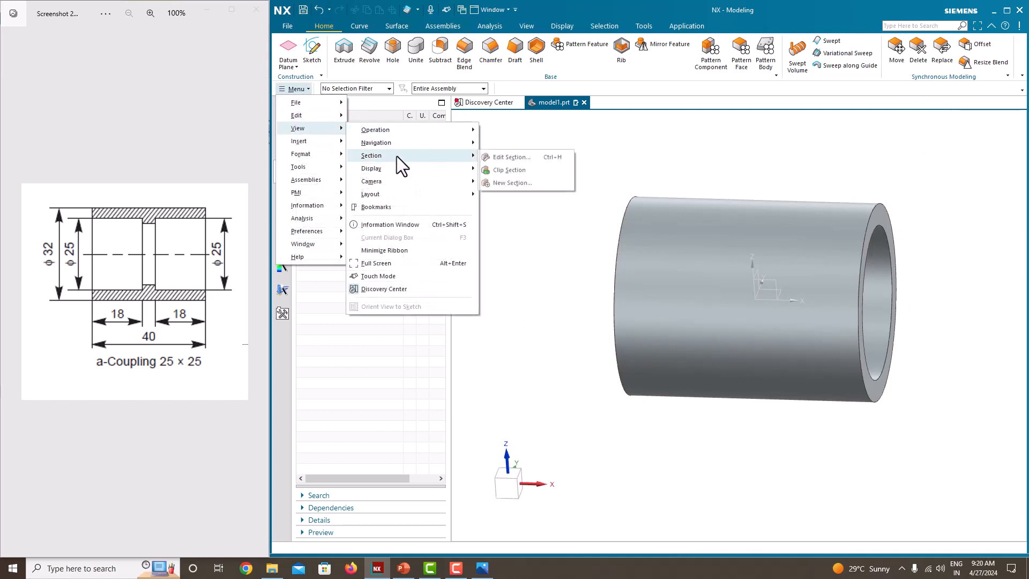
pyautogui.click(486, 156)
pyautogui.moveTo(621, 186); pyautogui.dragTo(656, 248, button='middle')
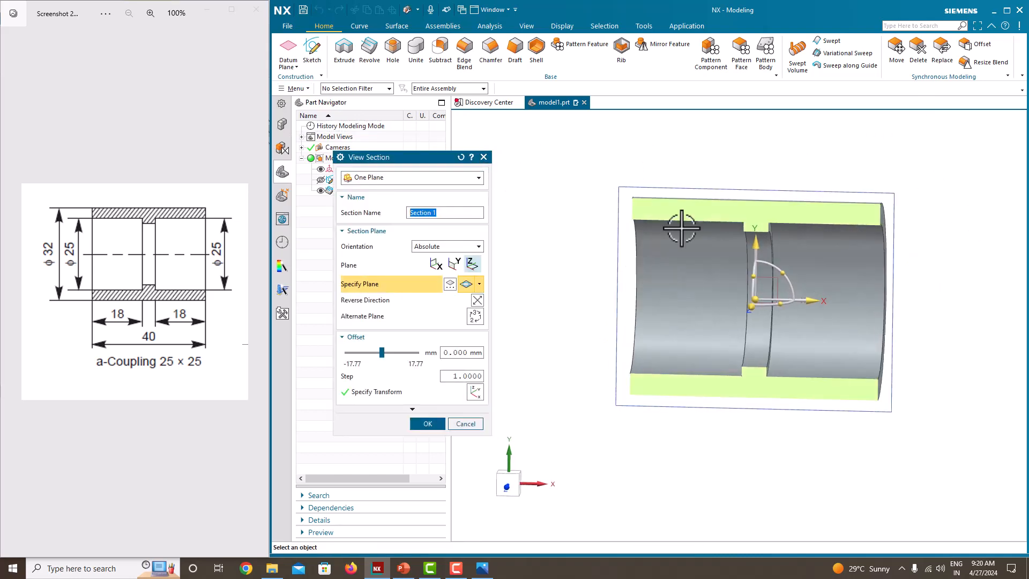
pyautogui.moveTo(724, 349); pyautogui.dragTo(735, 356, button='middle')
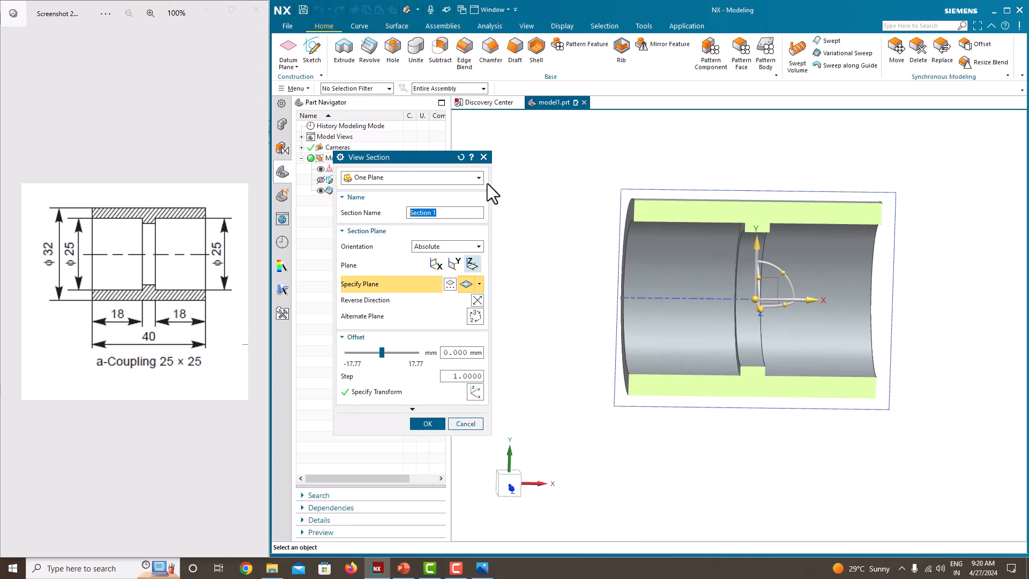
pyautogui.click(483, 157)
# Save the coupling part as model1.prt in the folder E:\tutorial\Nx-2312\tutorial_38.
pyautogui.moveTo(545, 205); pyautogui.dragTo(568, 224, button='middle')
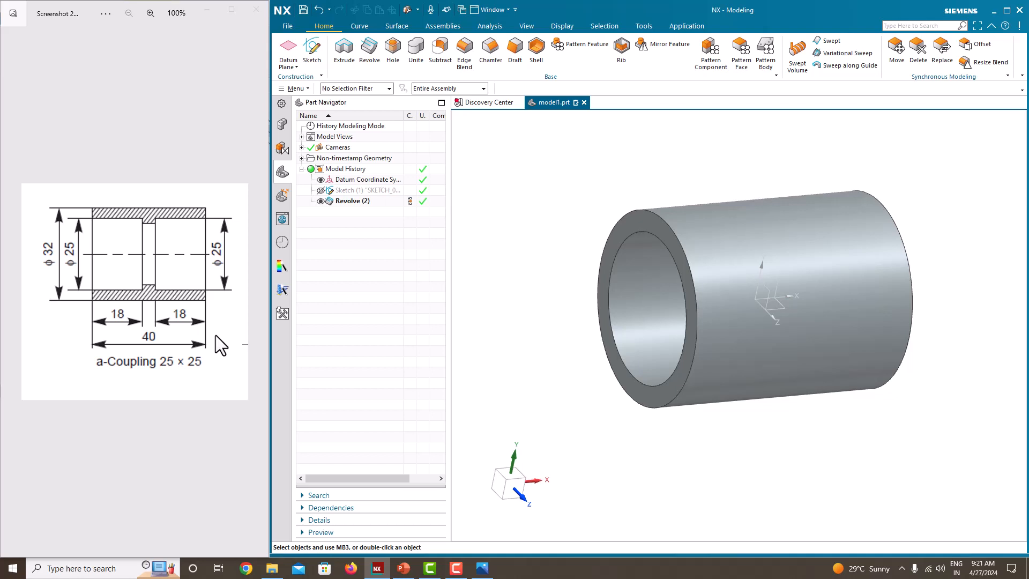
pyautogui.hotkey('ctrl', 's')
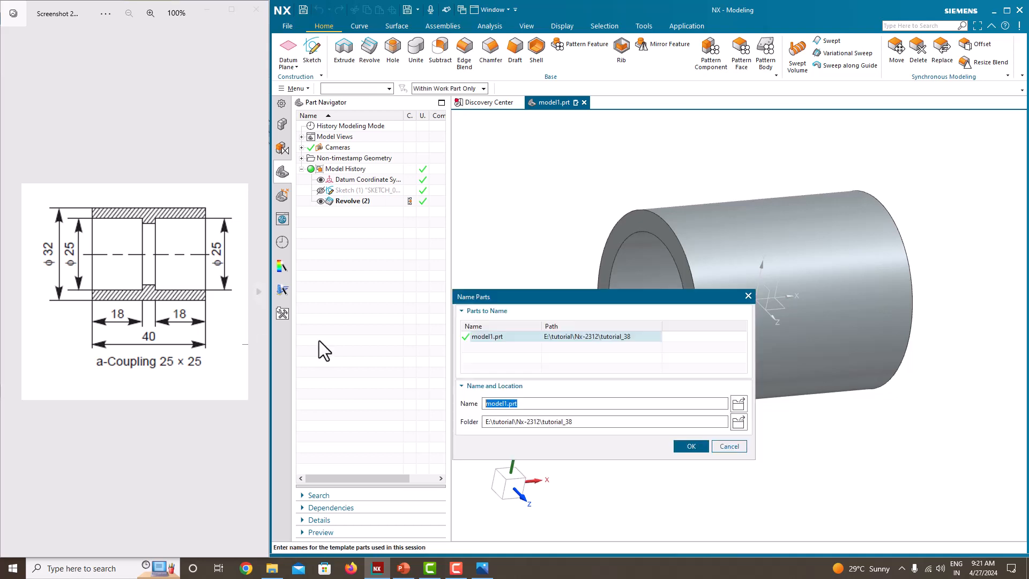
pyautogui.click(684, 446)
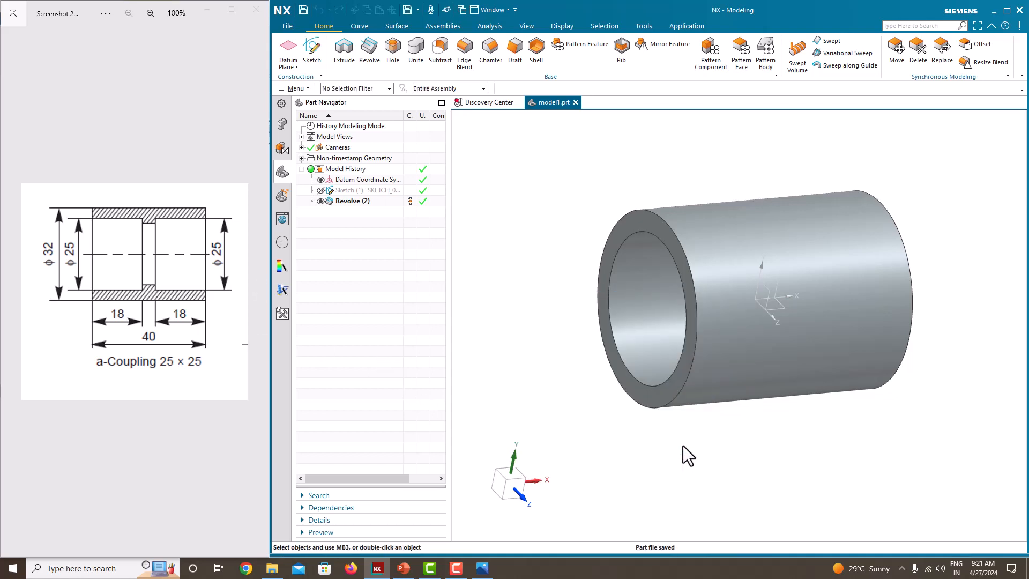
# Bring up the b-Reducer 25 × 20 reference drawing and create a millimetre Model part named model2.prt in the tutorial_38 folder.
pyautogui.click(197, 289)
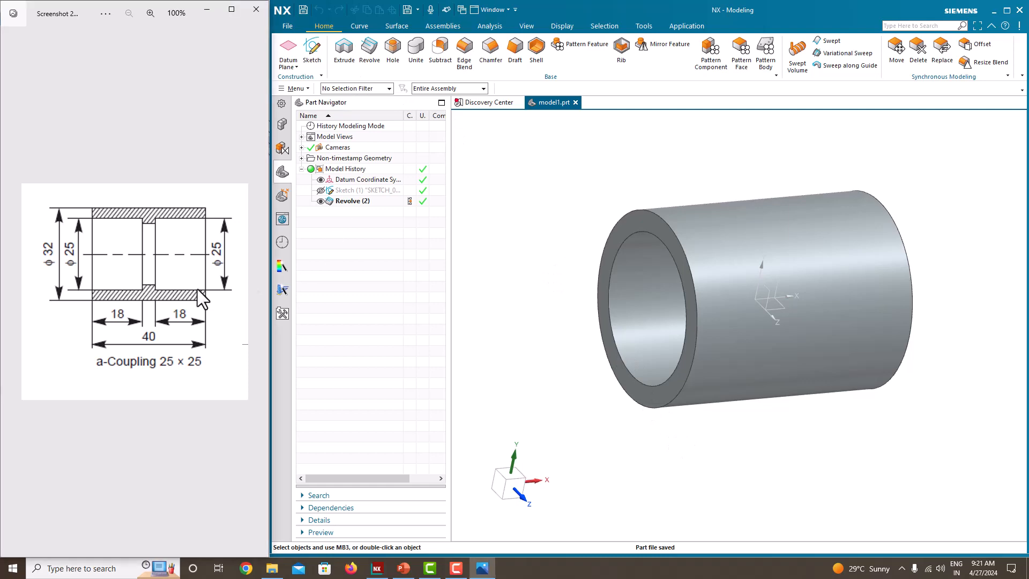
pyautogui.press('Right')
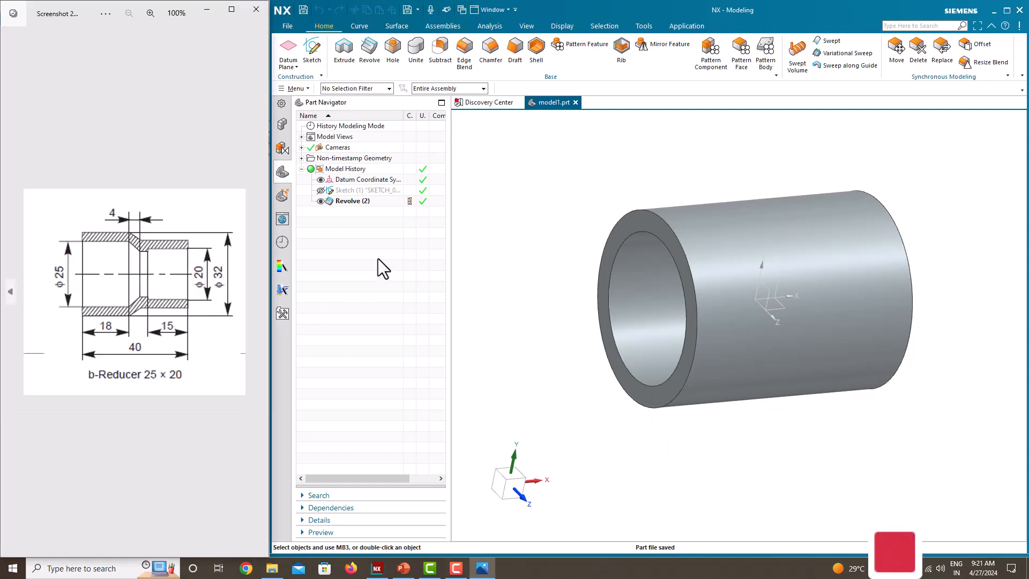
pyautogui.click(290, 27)
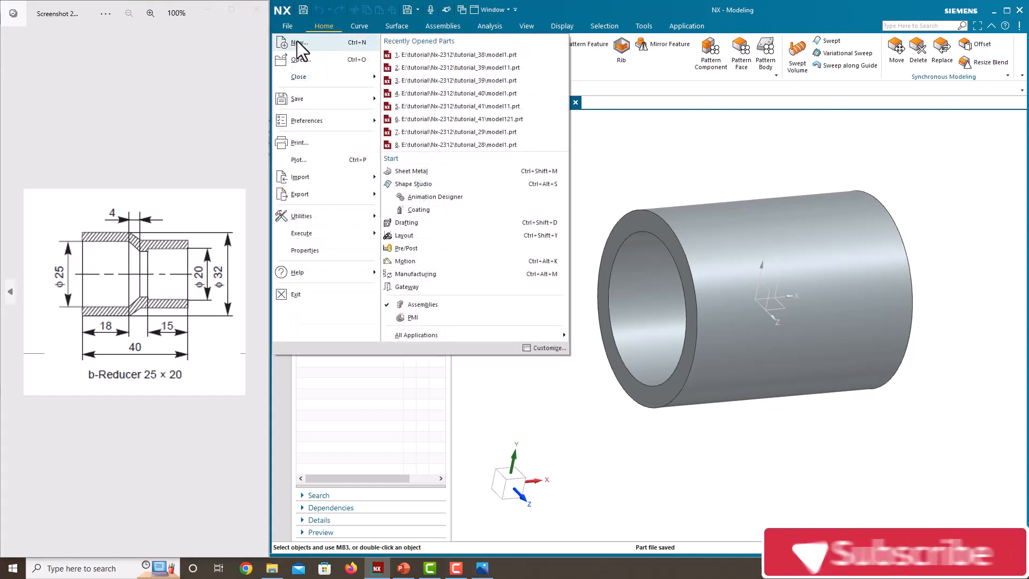
pyautogui.click(298, 43)
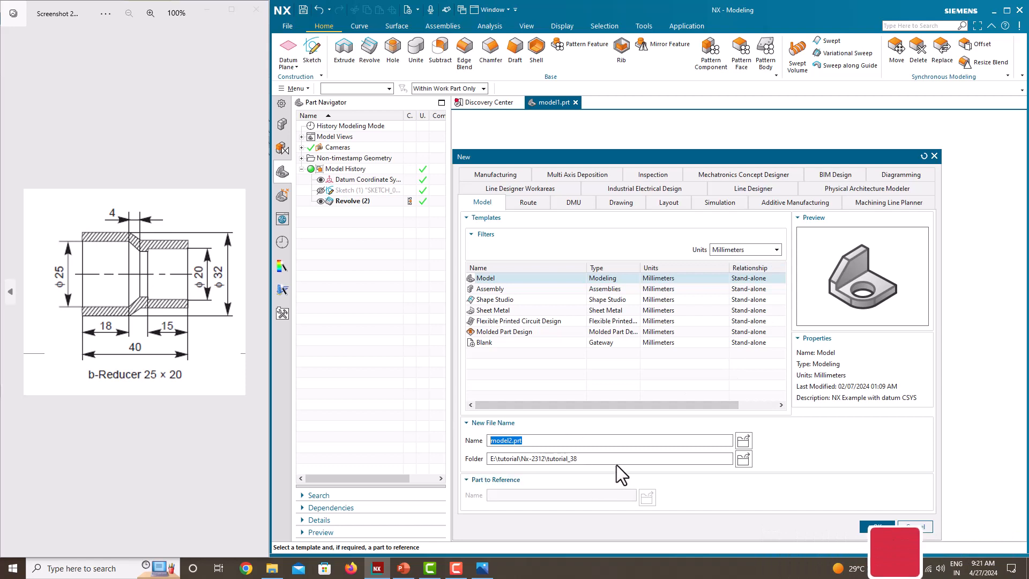
pyautogui.click(875, 527)
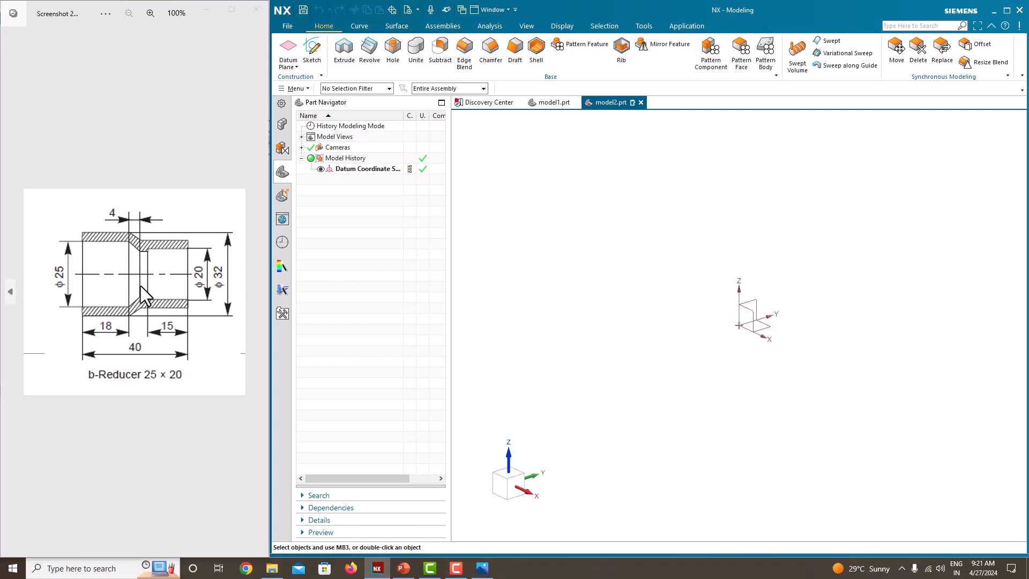
# Create a sketch on the Front plane and draw a nearly horizontal line above the horizontal axis, ending on the vertical axis.
pyautogui.click(312, 50)
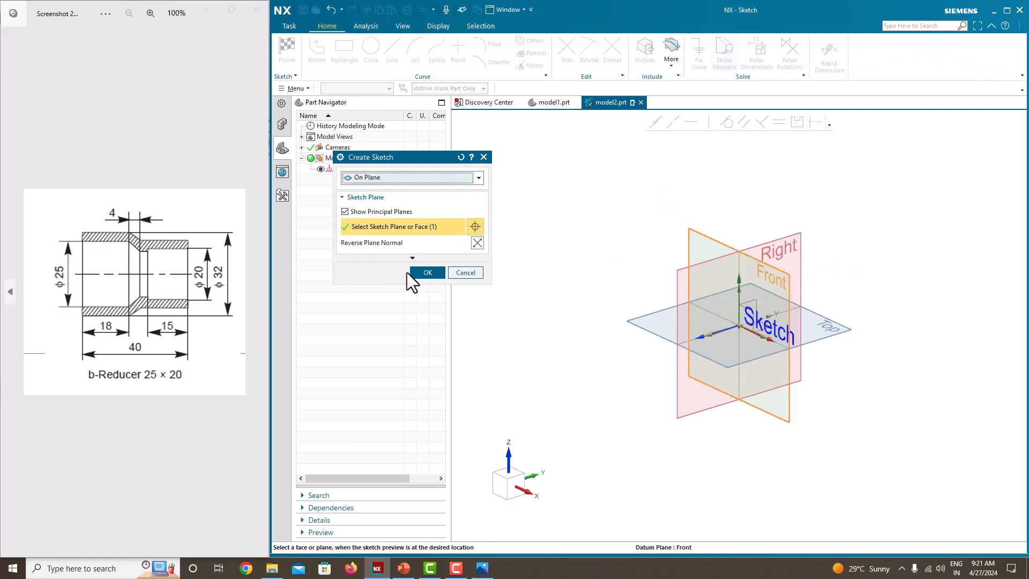
pyautogui.click(419, 272)
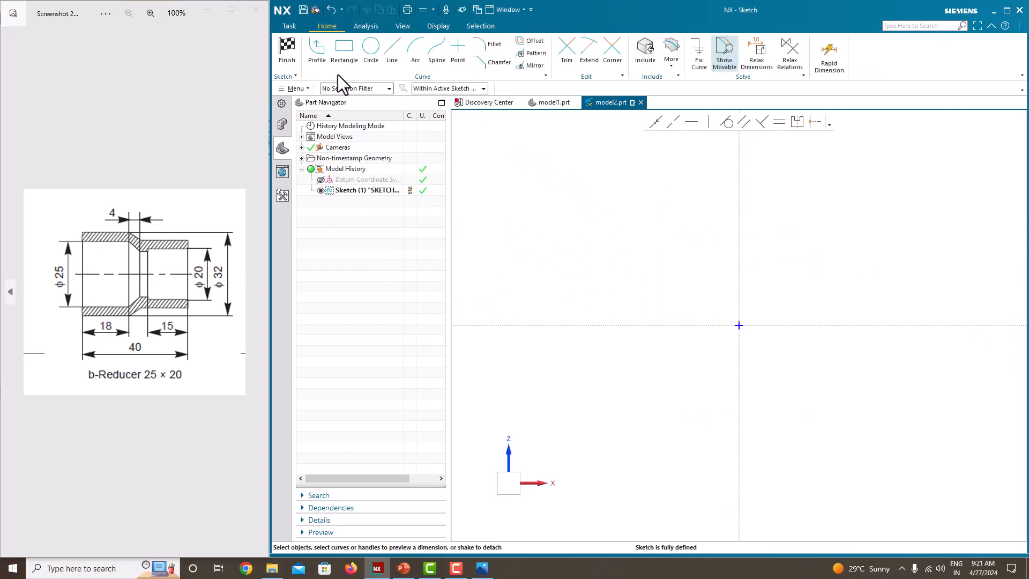
pyautogui.click(318, 56)
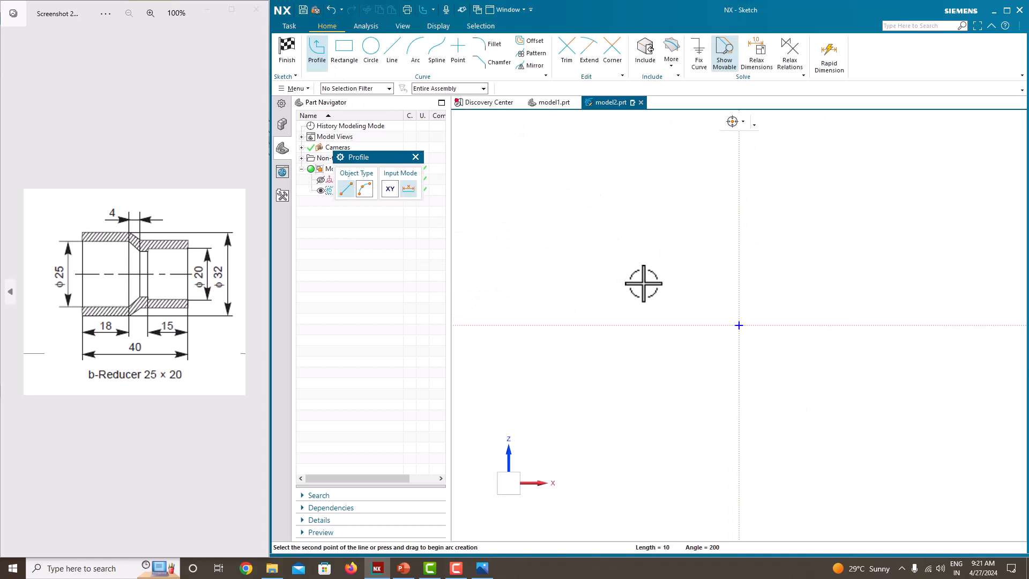
pyautogui.click(739, 281)
pyautogui.middleClick(687, 213)
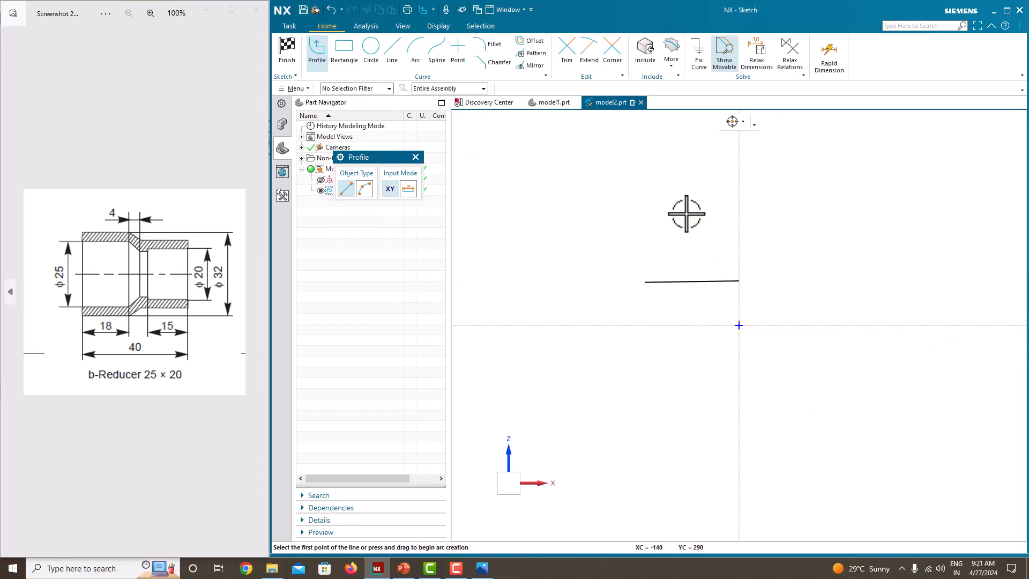
# Constrain the sketched line to be horizontal and set its length to 18 mm.
pyautogui.middleClick(685, 214)
pyautogui.click(711, 282)
pyautogui.scroll(3, 716, 306)
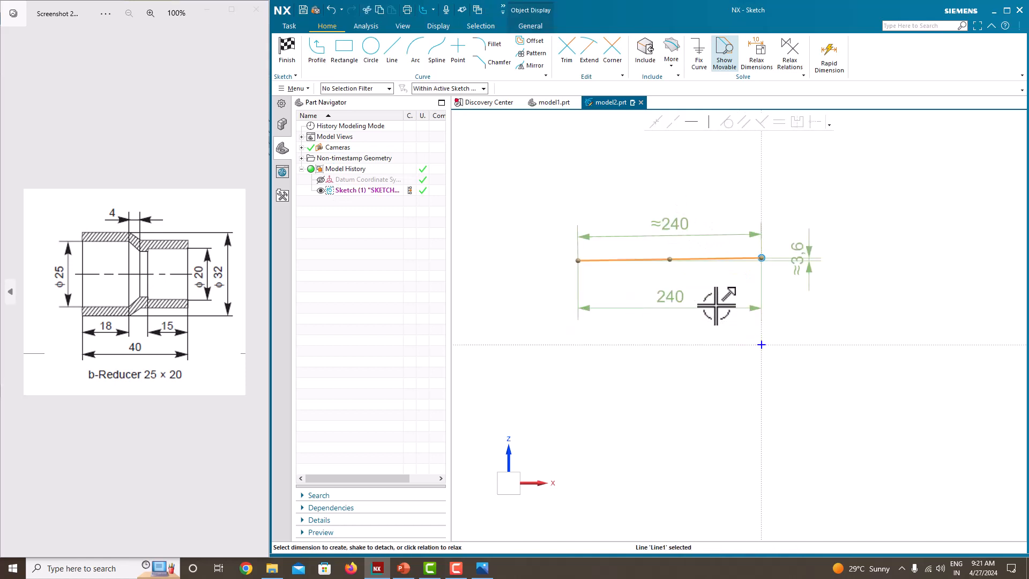
pyautogui.click(698, 126)
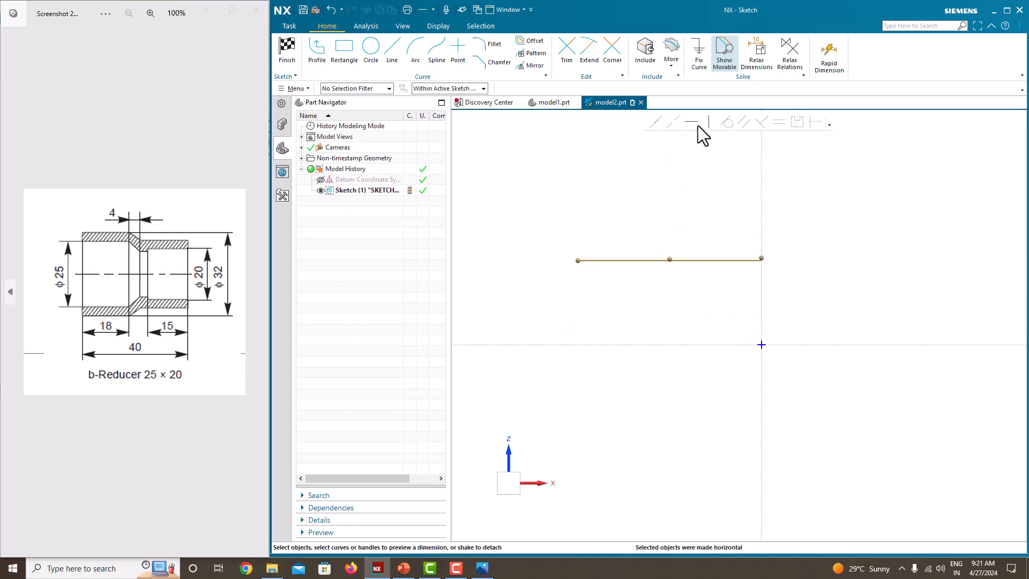
pyautogui.click(684, 261)
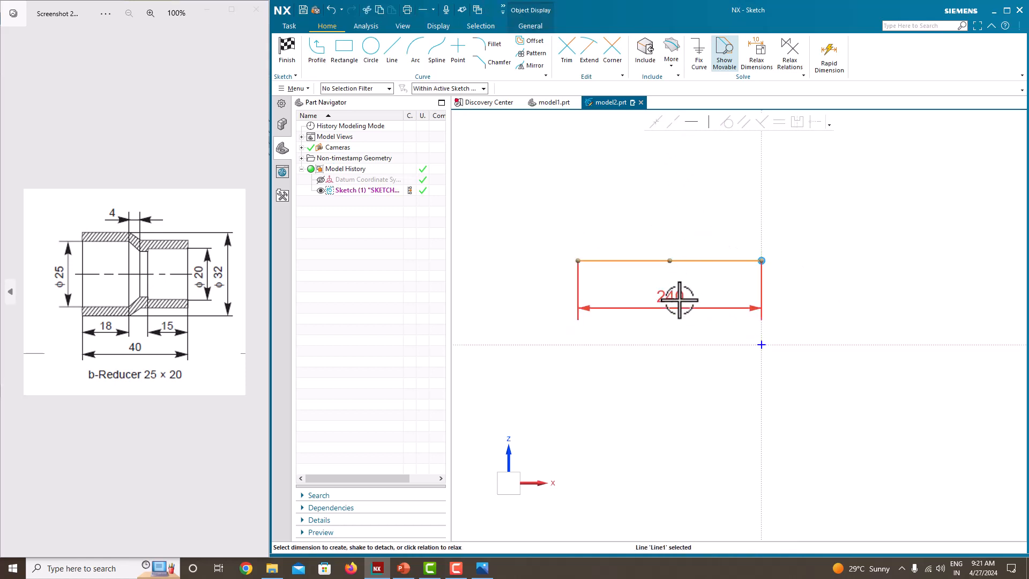
pyautogui.click(680, 300)
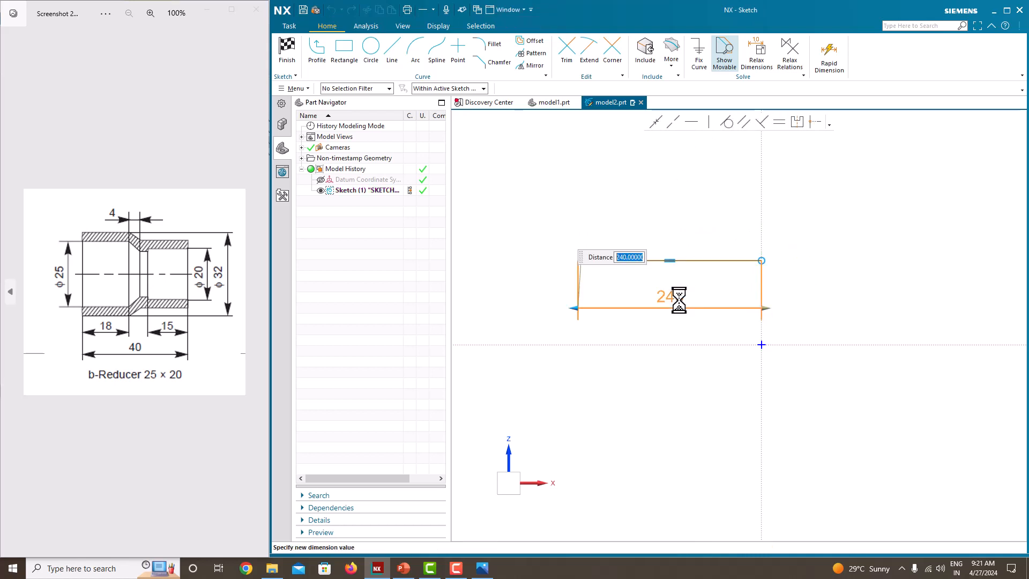
pyautogui.write('18')
pyautogui.press('Return')
pyautogui.click(585, 297)
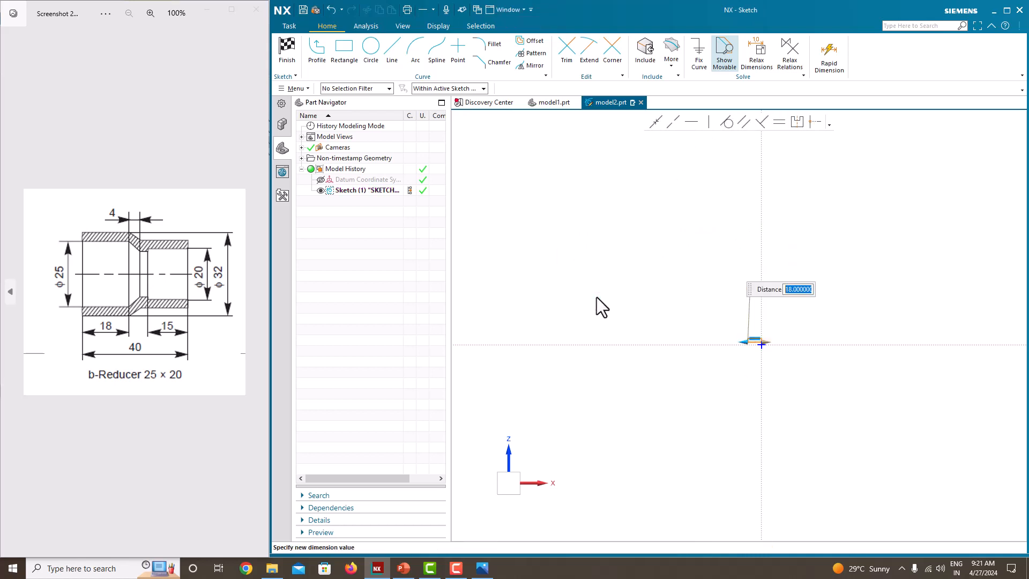
pyautogui.click(560, 262)
# Dimension the 18 mm line's height above the horizontal axis as 25/2 mm without keeping the formula, and space the two dimensions apart.
pyautogui.scroll(-5, 609, 294)
pyautogui.scroll(-1, 724, 337)
pyautogui.keyDown('shift'); pyautogui.moveTo(723, 337); pyautogui.dragTo(646, 294, button='middle'); pyautogui.keyUp('shift')
pyautogui.scroll(3, 541, 273)
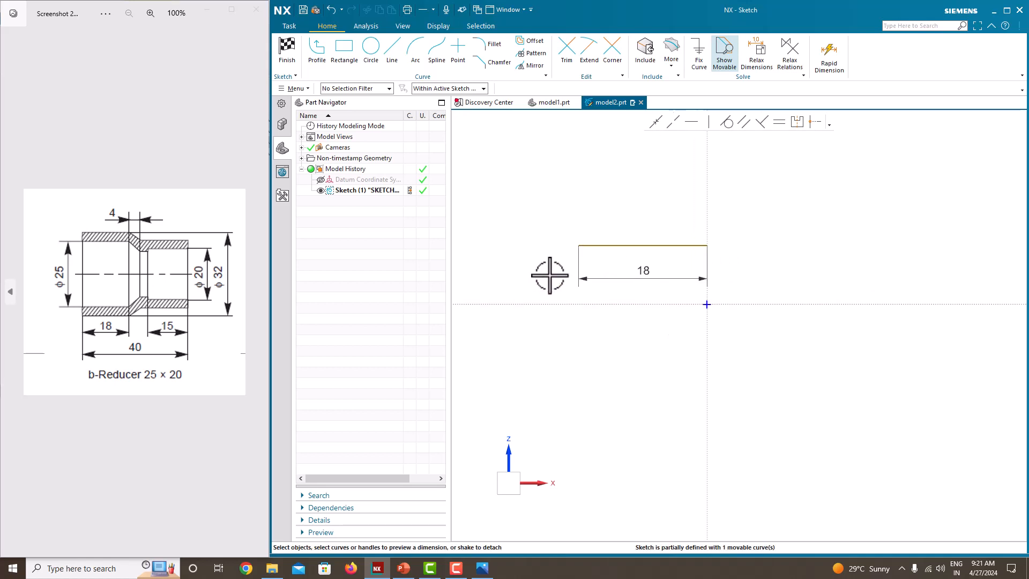
pyautogui.click(656, 245)
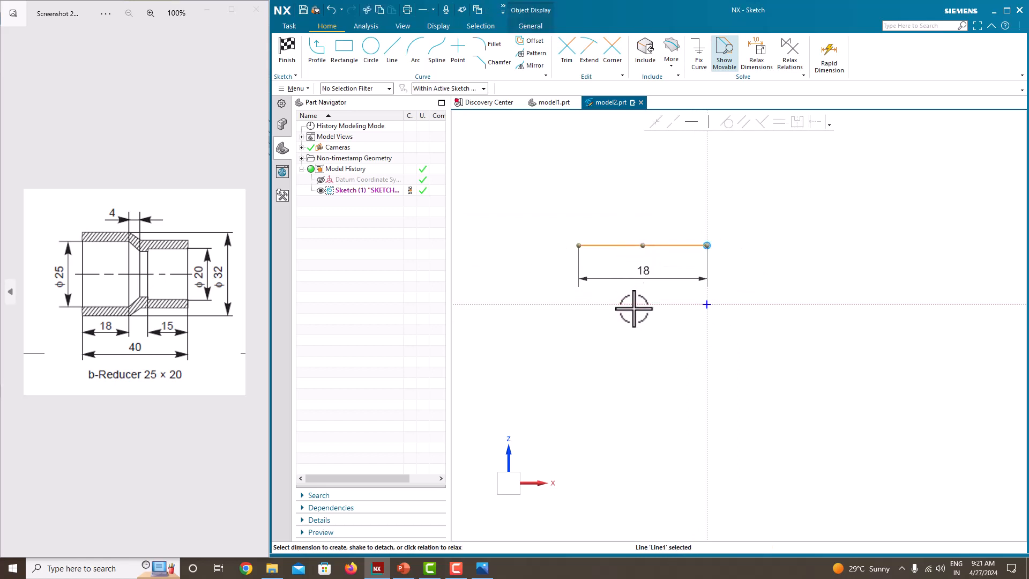
pyautogui.click(632, 304)
pyautogui.click(630, 274)
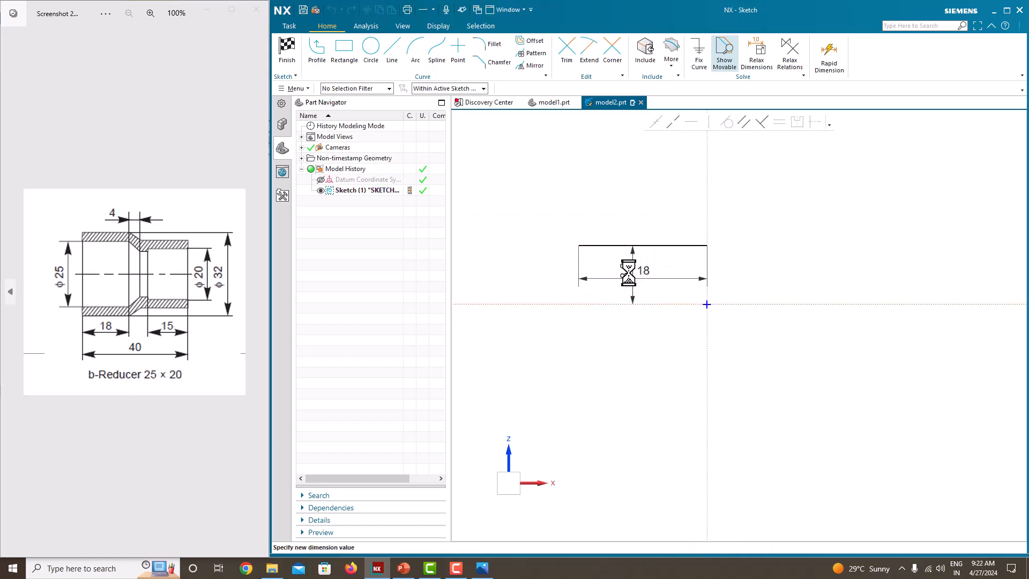
pyautogui.write('25/')
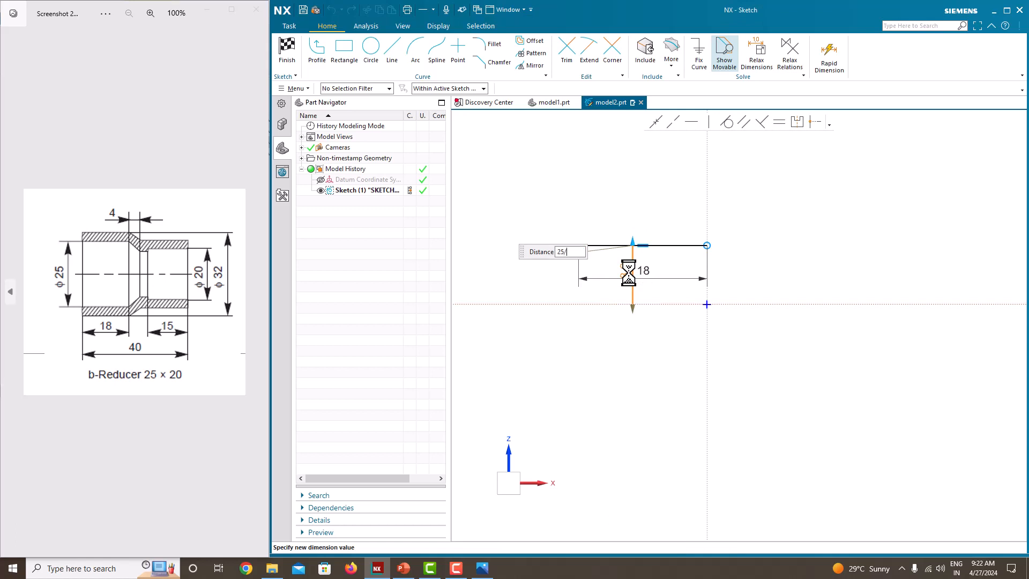
pyautogui.write('2')
pyautogui.press('Return')
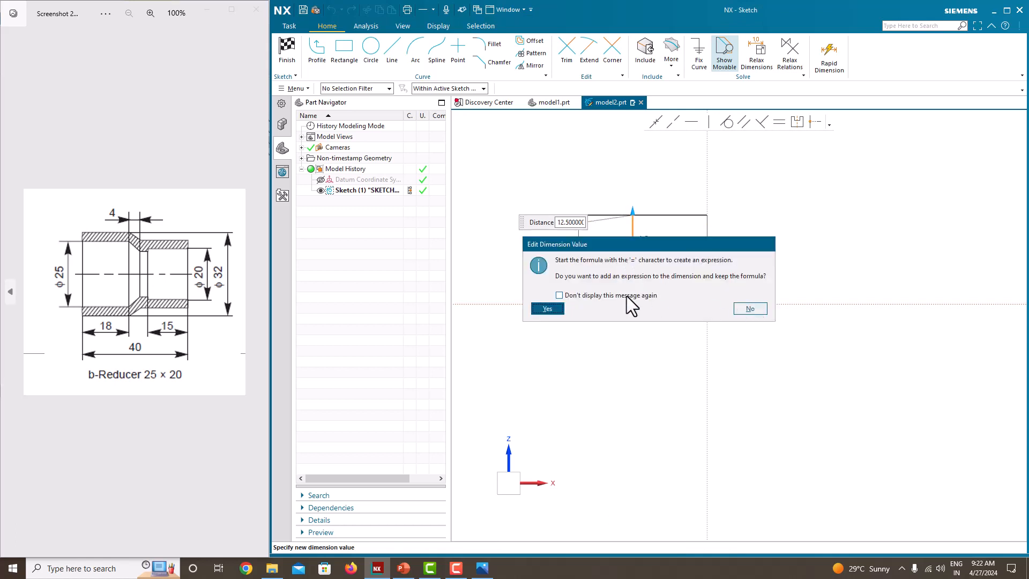
pyautogui.click(750, 309)
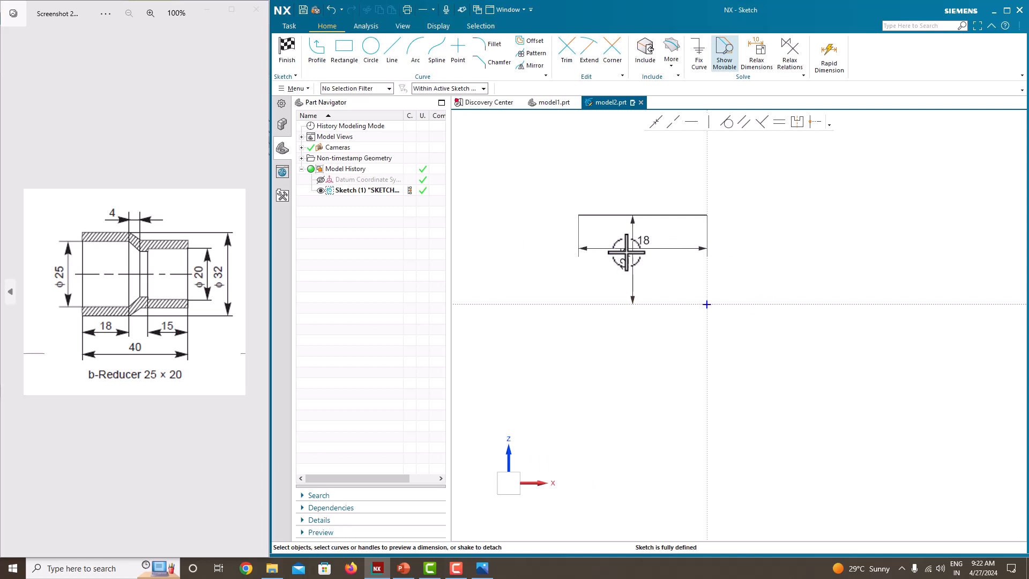
pyautogui.click(525, 259)
pyautogui.moveTo(644, 246); pyautogui.dragTo(643, 232)
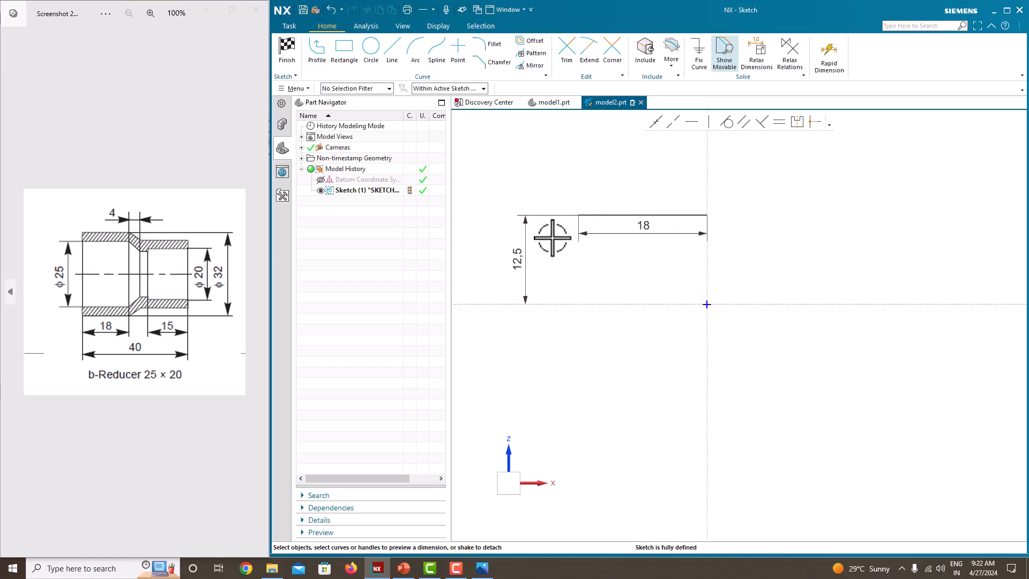
# Draw a second horizontal line on the positive X side of the vertical axis and set its length to 15 mm.
pyautogui.click(320, 54)
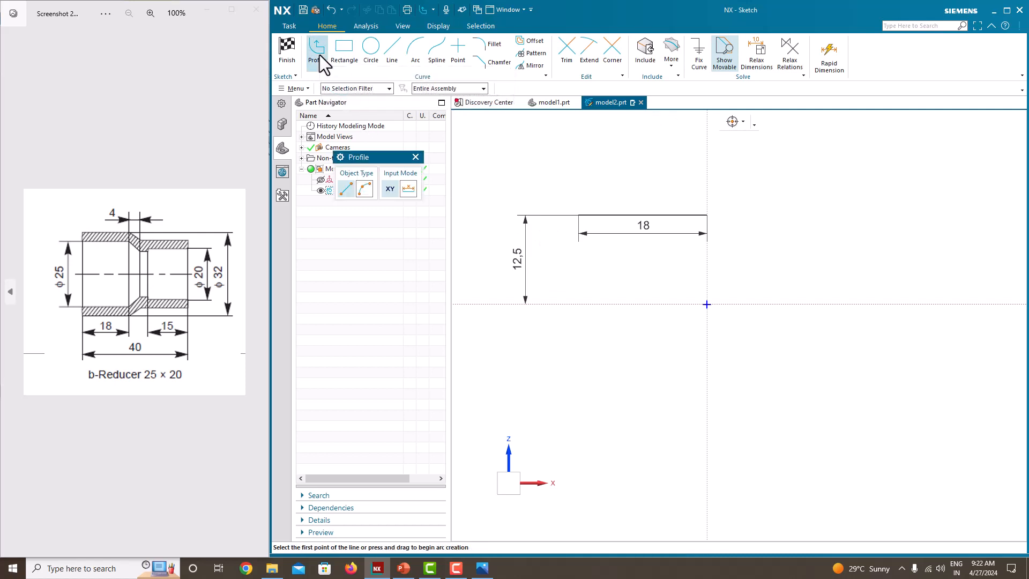
pyautogui.click(749, 226)
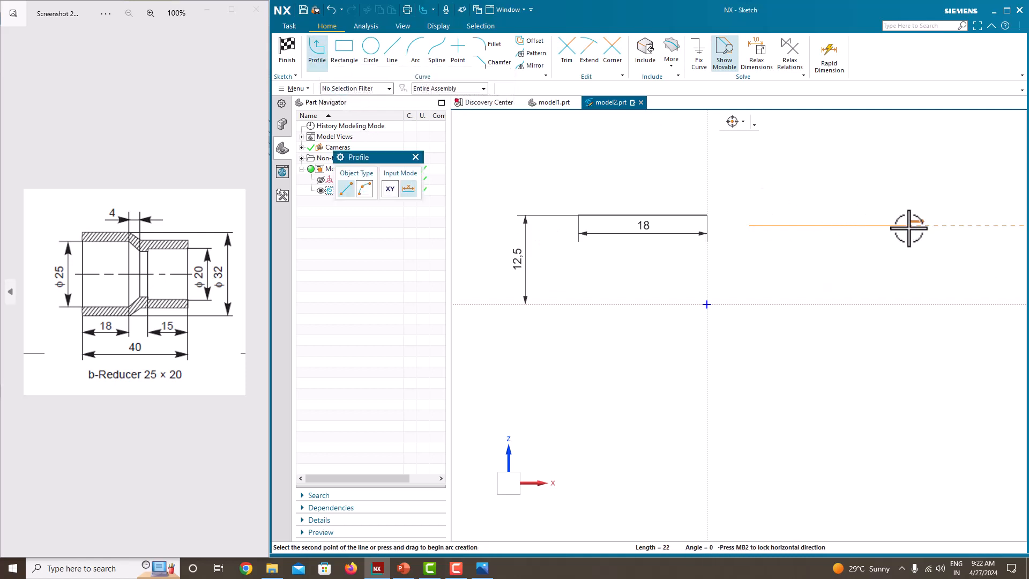
pyautogui.click(910, 225)
pyautogui.press('Escape')
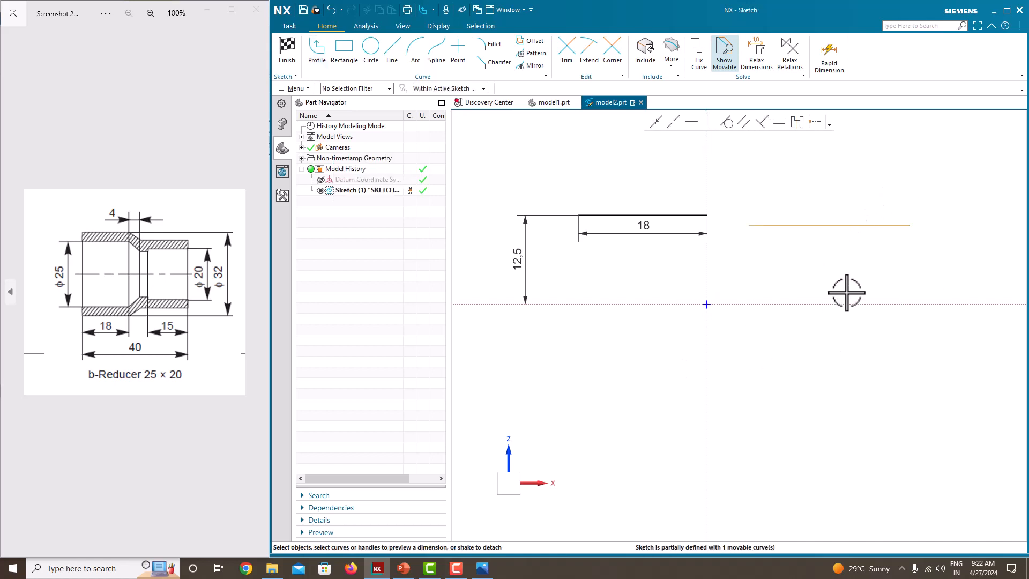
pyautogui.click(915, 226)
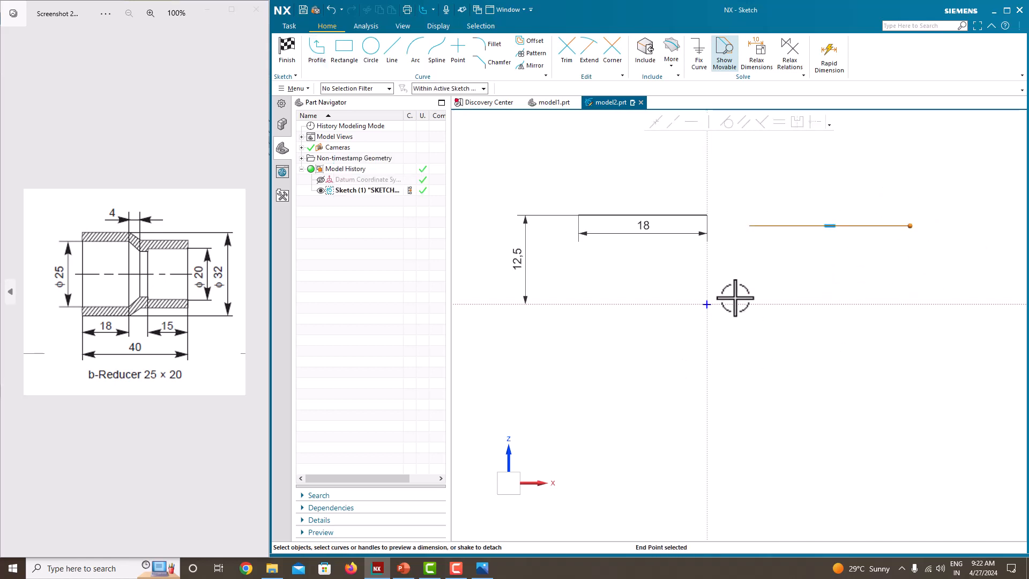
pyautogui.click(805, 225)
pyautogui.doubleClick(830, 255)
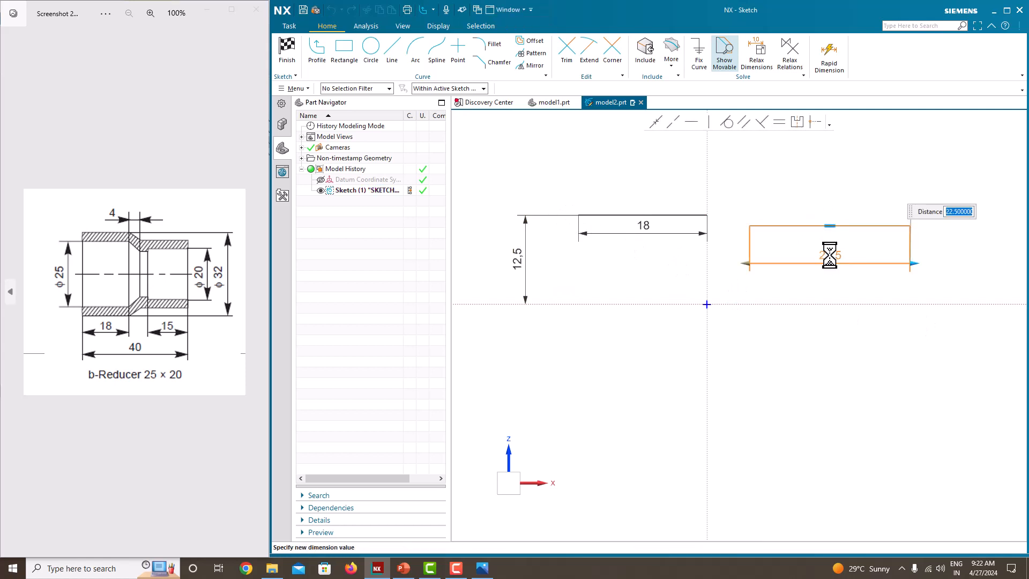
pyautogui.press('Return')
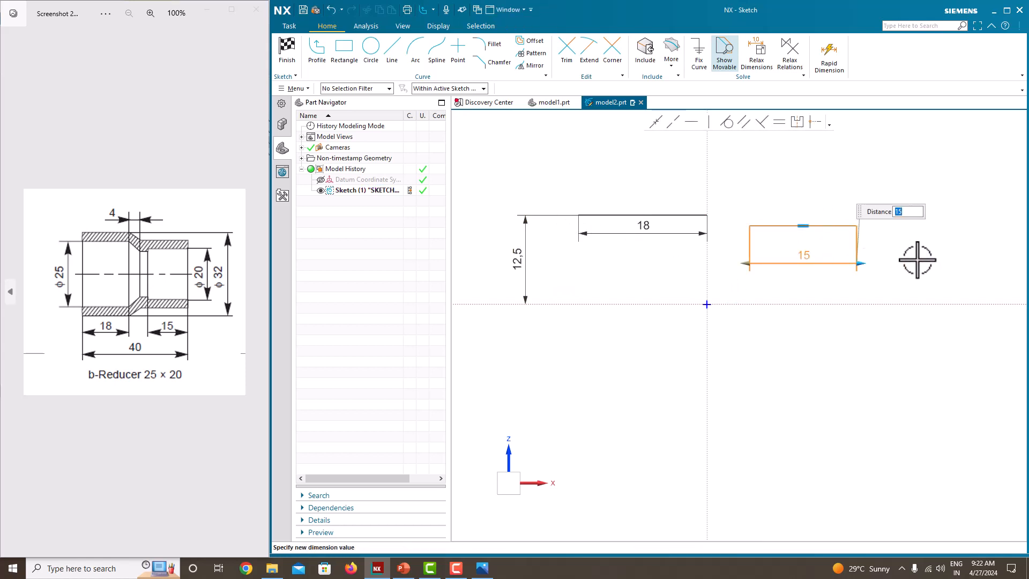
# Set the overall horizontal distance between the outer endpoints of the two lines to 40 mm, placing the dimension below the axis.
pyautogui.click(857, 225)
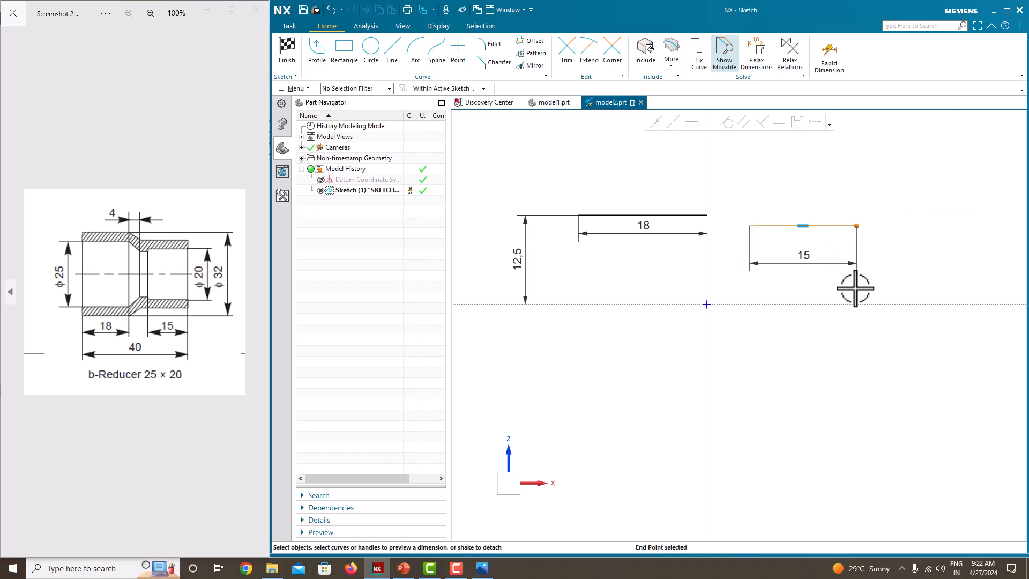
pyautogui.click(579, 216)
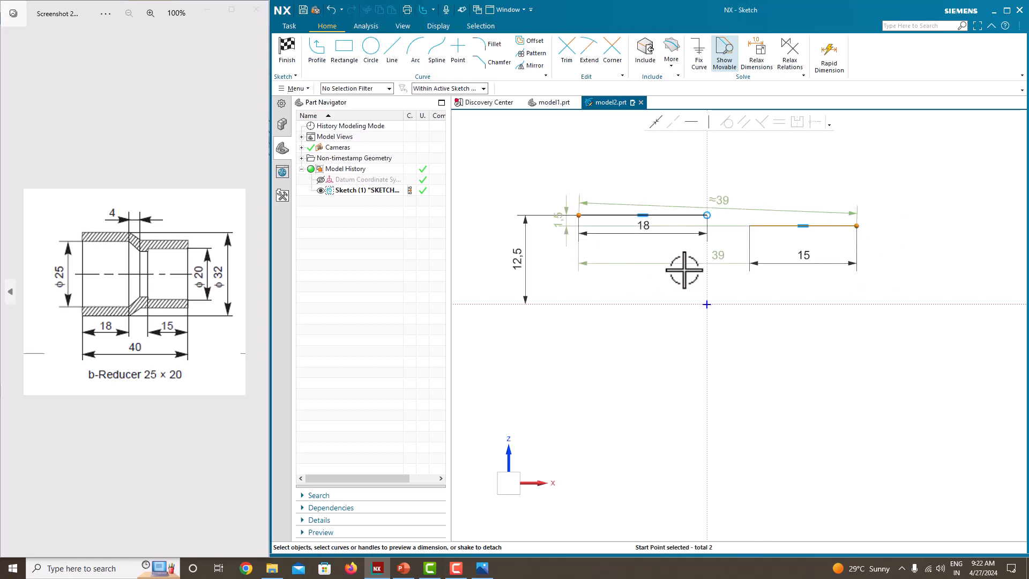
pyautogui.click(725, 370)
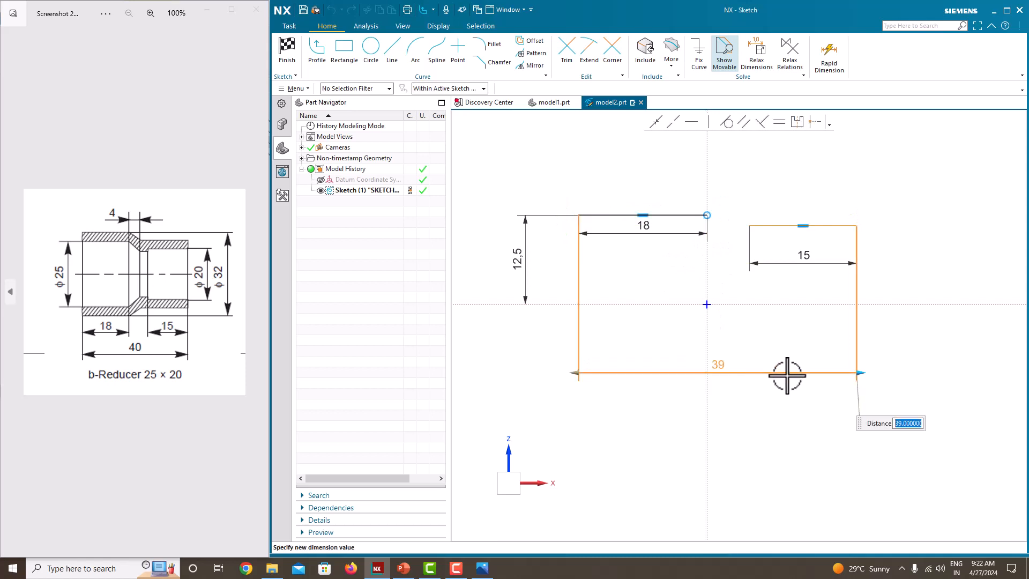
pyautogui.write('40')
pyautogui.press('Return')
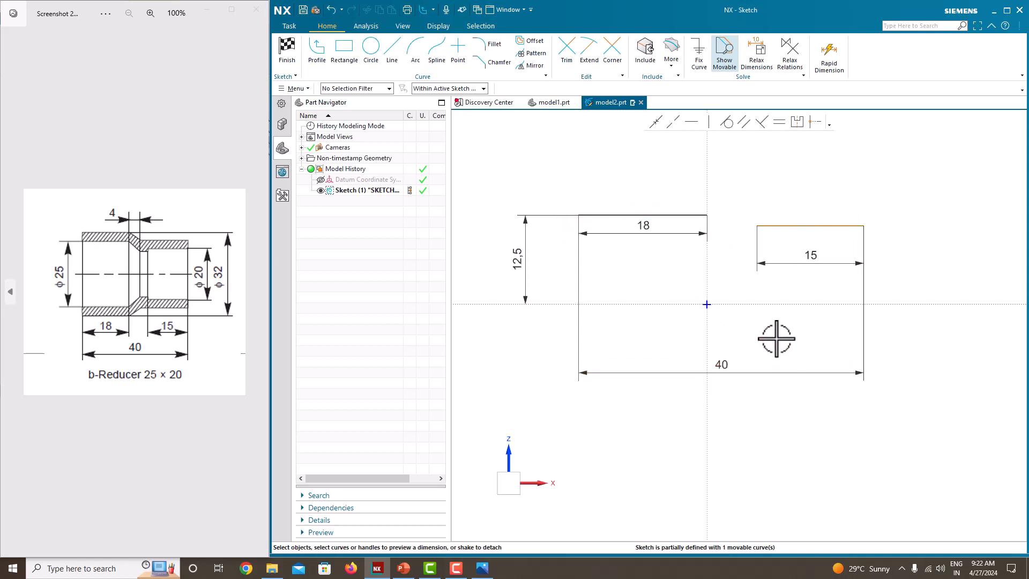
# Dimension the 15 mm line's height above the horizontal axis as 20/2 mm.
pyautogui.scroll(2, 722, 223)
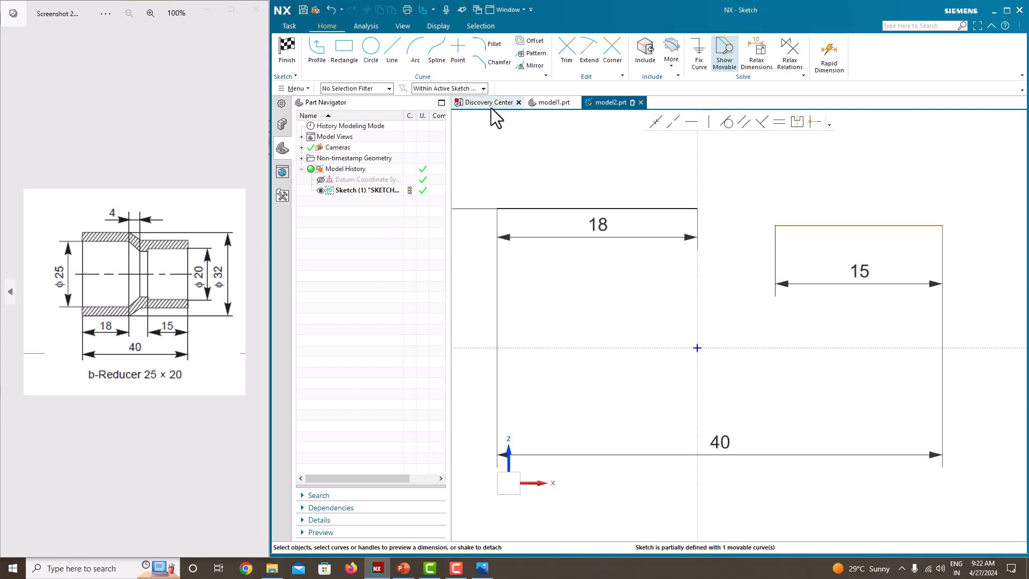
pyautogui.click(842, 226)
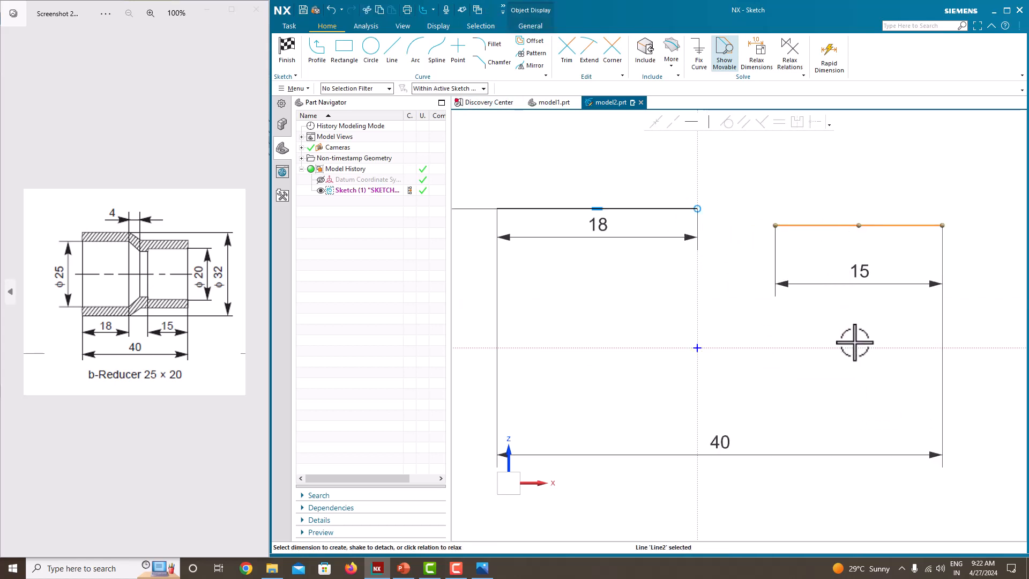
pyautogui.click(855, 348)
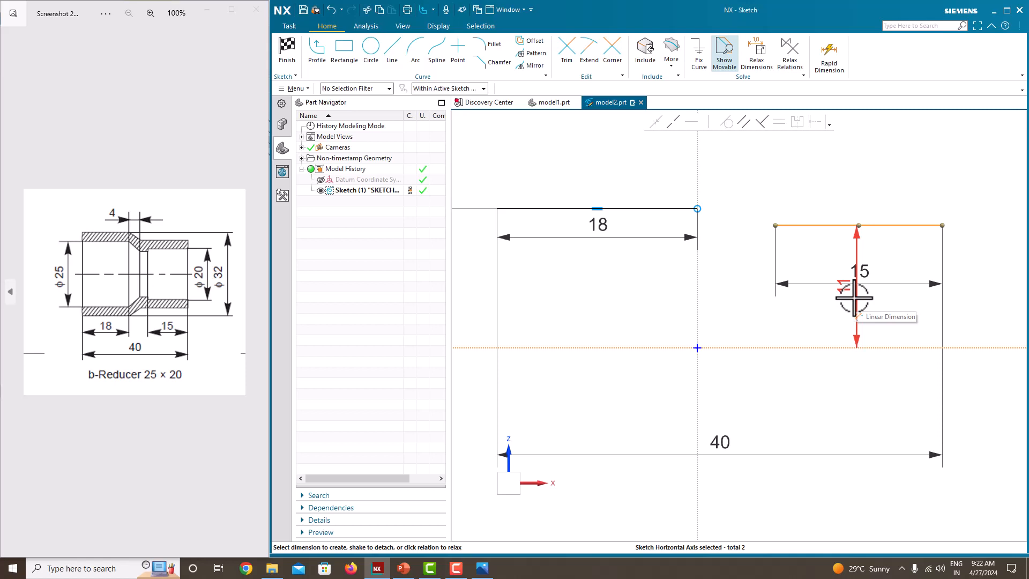
pyautogui.click(854, 297)
pyautogui.write('20')
pyautogui.press('Return')
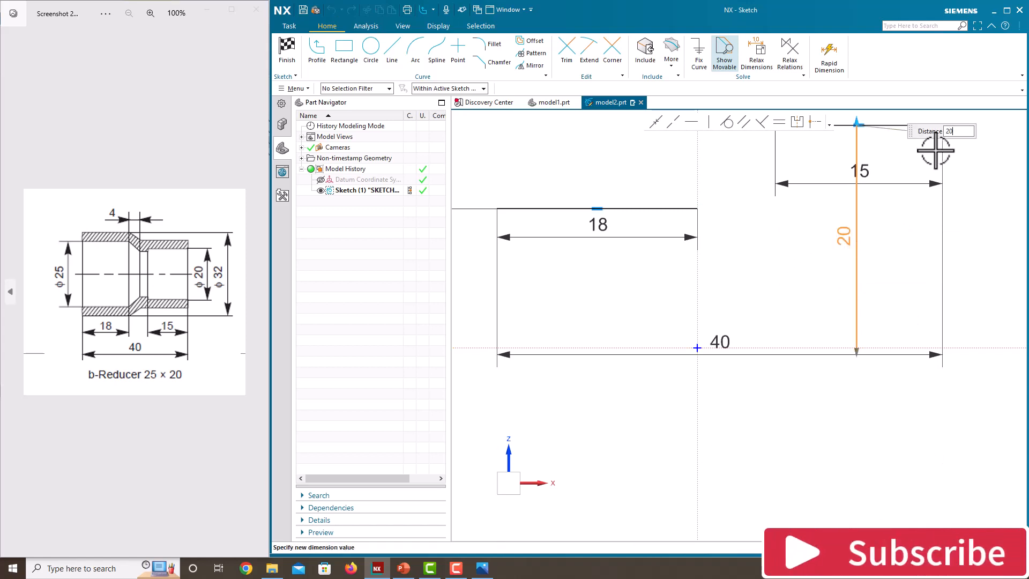
pyautogui.write('/2')
pyautogui.press('Return')
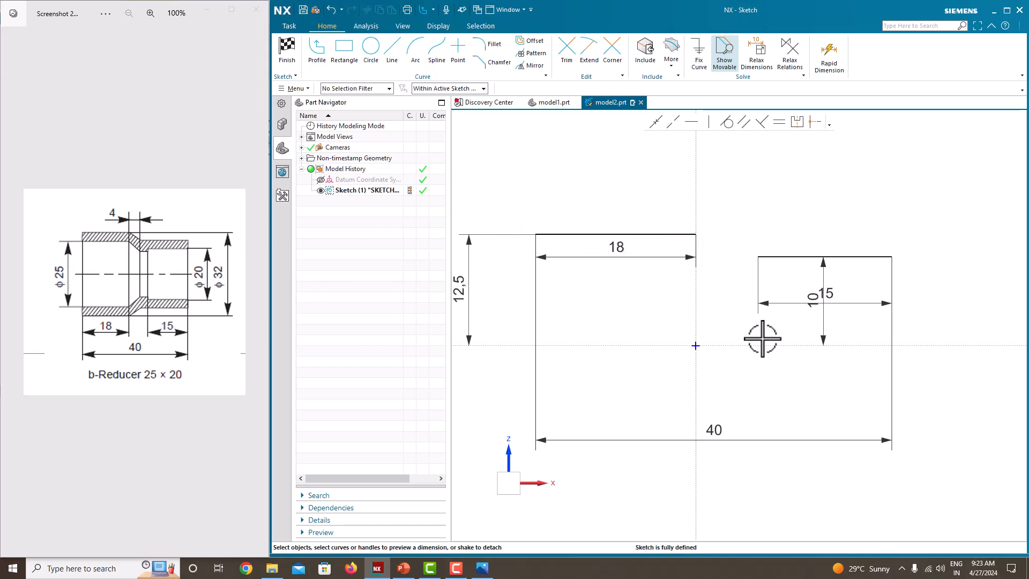
# Try joining the inner ends of the 18 mm and 15 mm lines with a sloped line and a short vertical line.
pyautogui.click(317, 54)
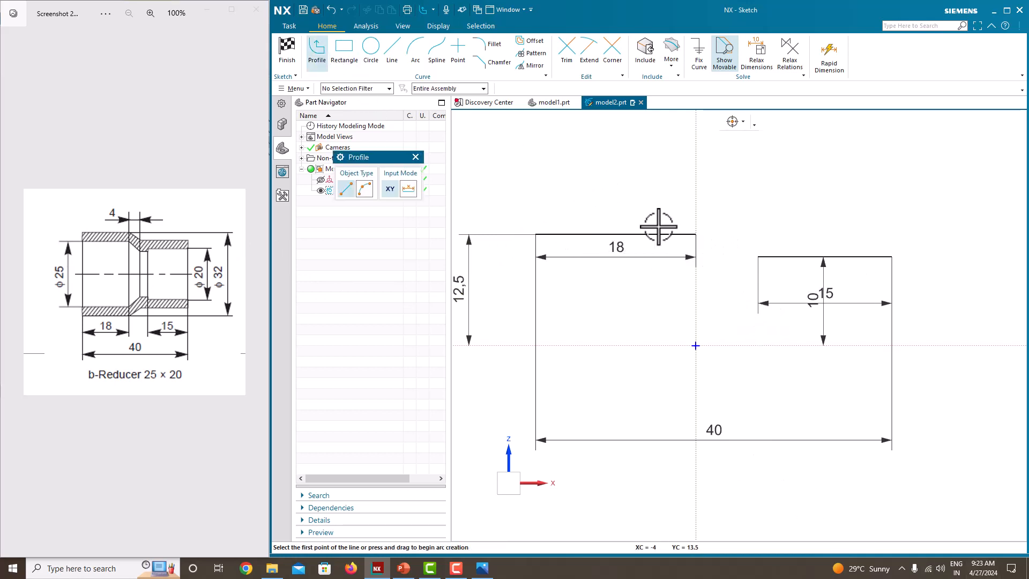
pyautogui.click(696, 235)
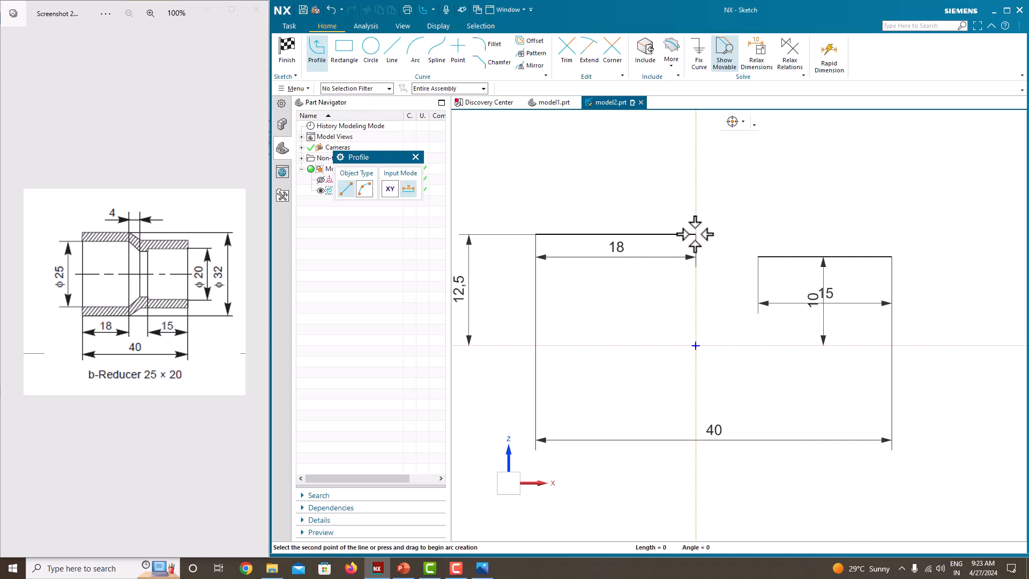
pyautogui.click(758, 257)
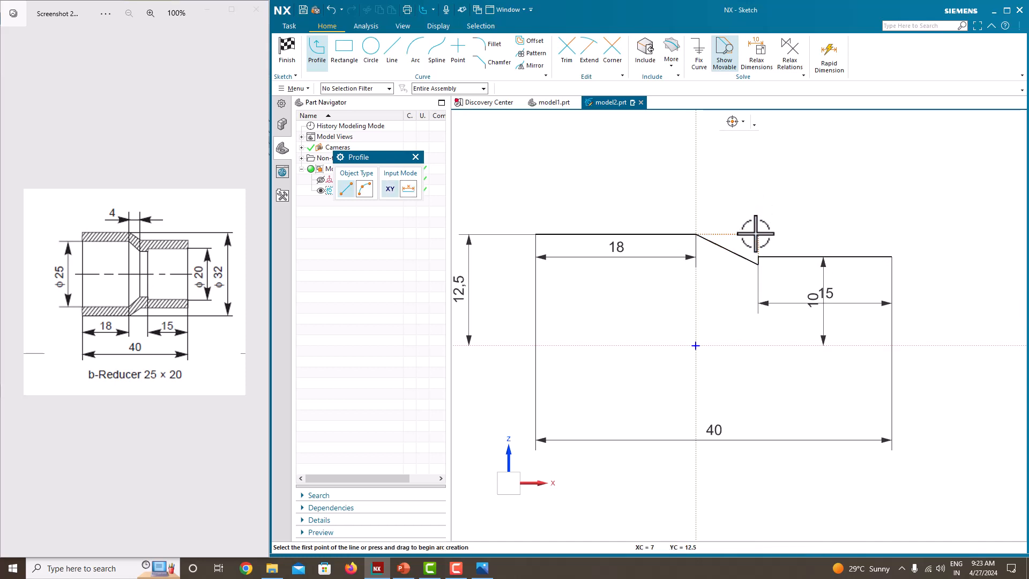
pyautogui.press('Escape')
pyautogui.scroll(-4, 735, 260)
pyautogui.scroll(5, 734, 266)
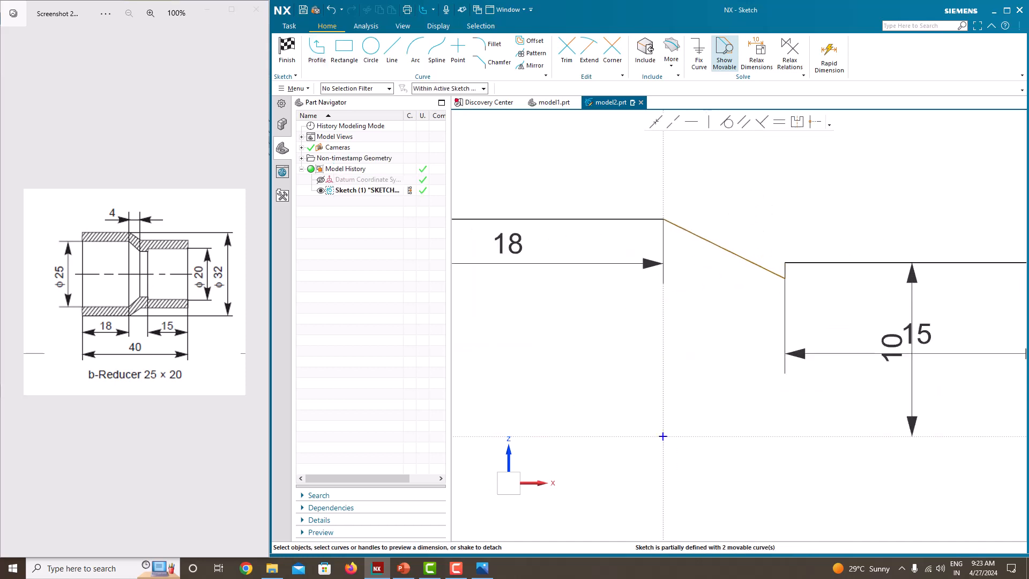
# Delete the sloped line and the short vertical line between the 18 mm and 15 mm lines.
pyautogui.scroll(4, 106, 233)
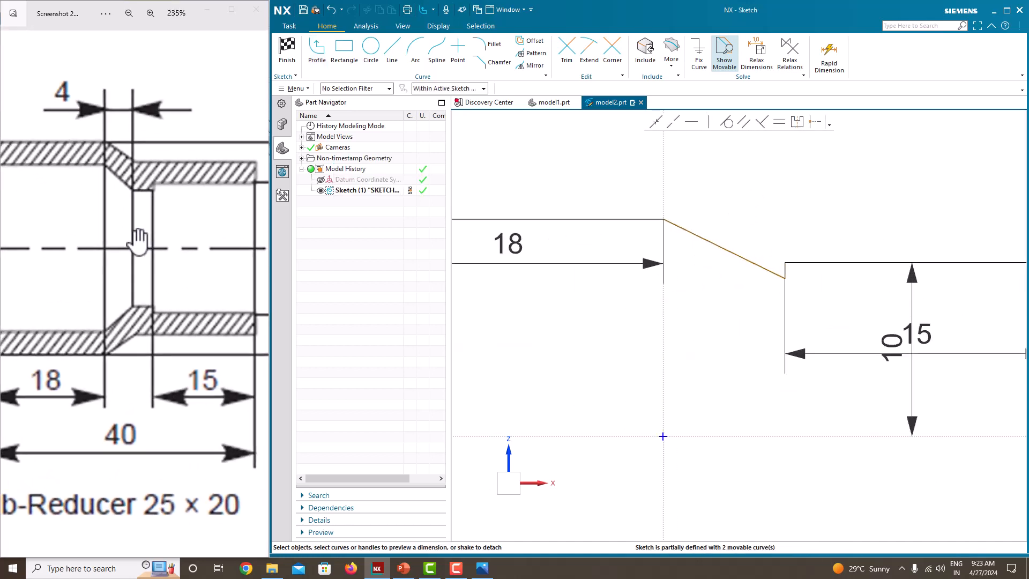
pyautogui.click(754, 265)
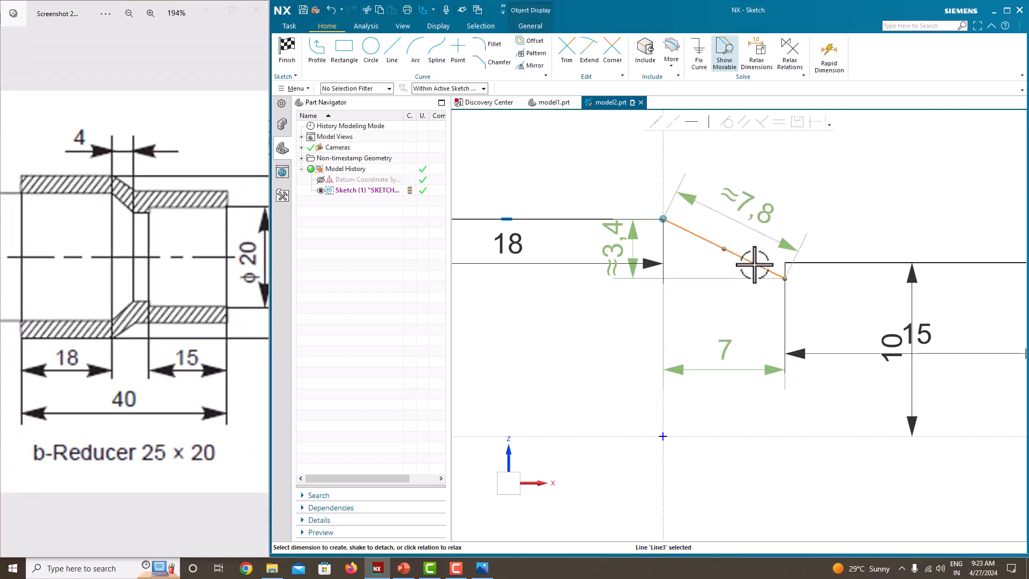
pyautogui.press('Delete')
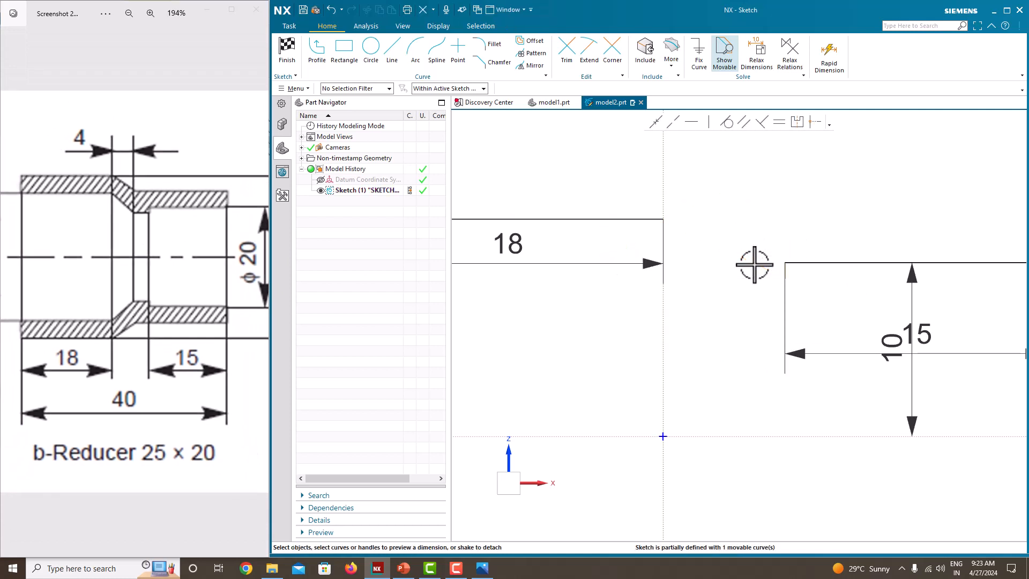
pyautogui.click(786, 275)
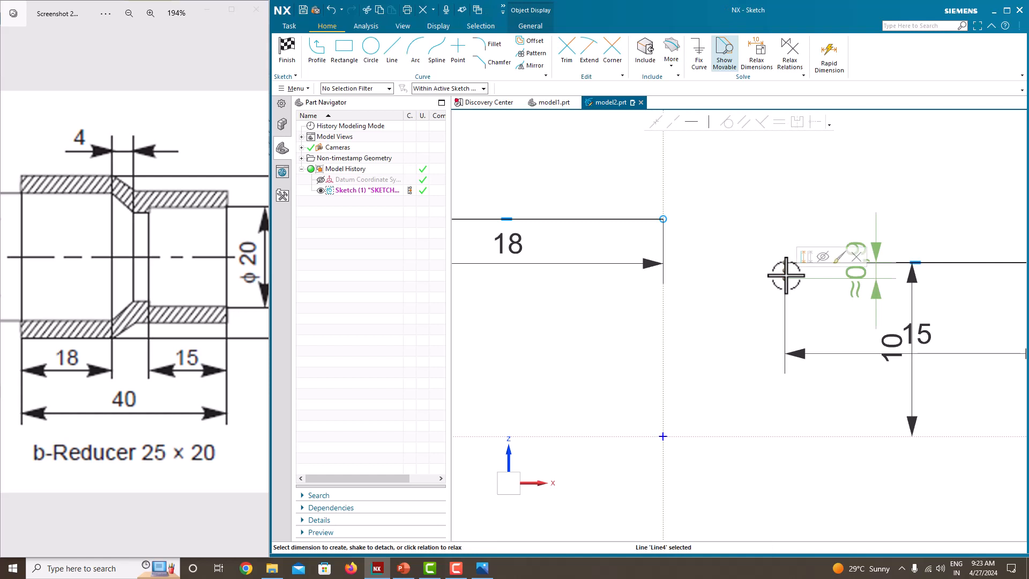
pyautogui.press('Delete')
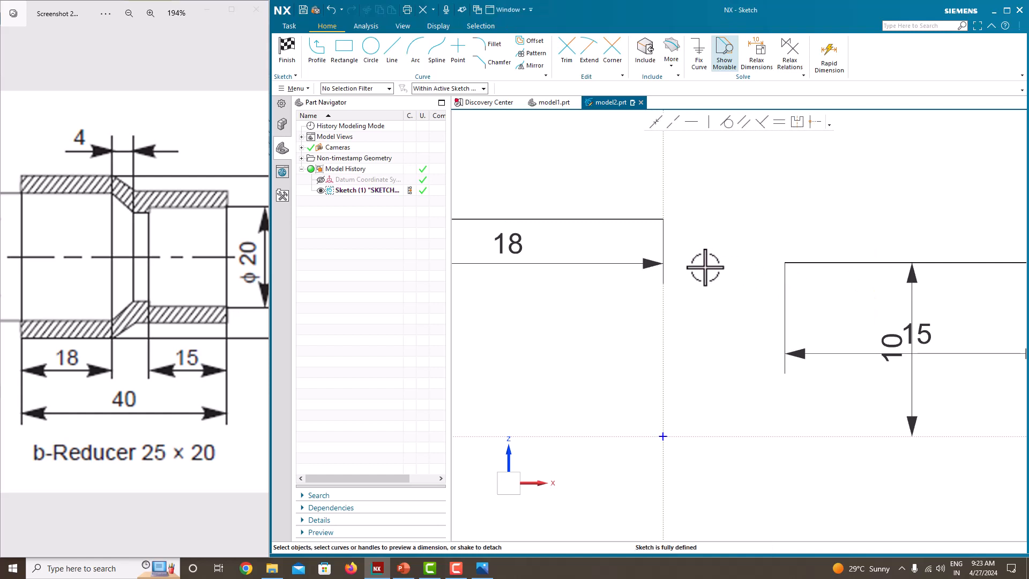
# Draw a line sloping down from the inner end of the 18 mm line and set its horizontal extent to 4 mm.
pyautogui.click(318, 57)
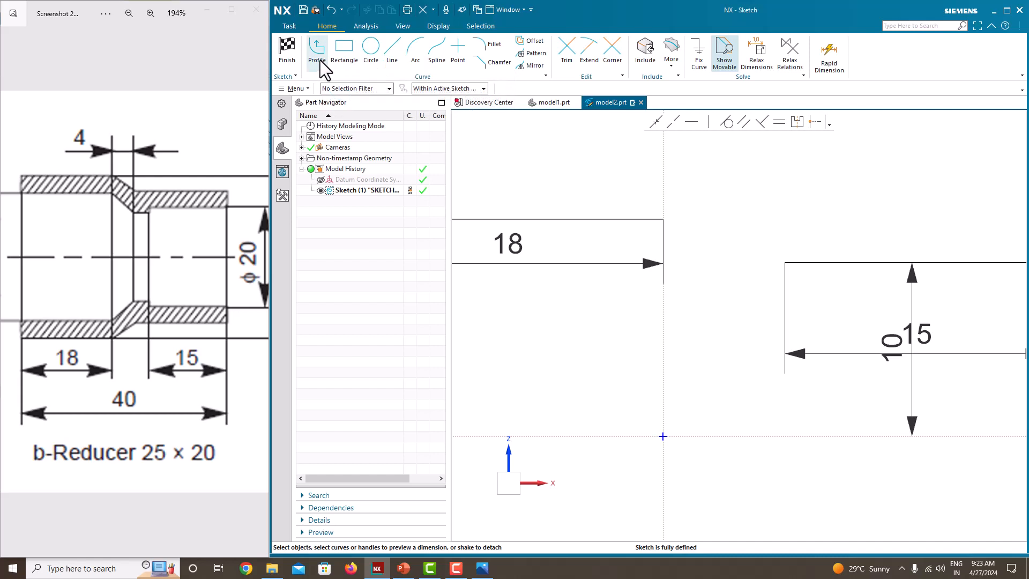
pyautogui.click(664, 219)
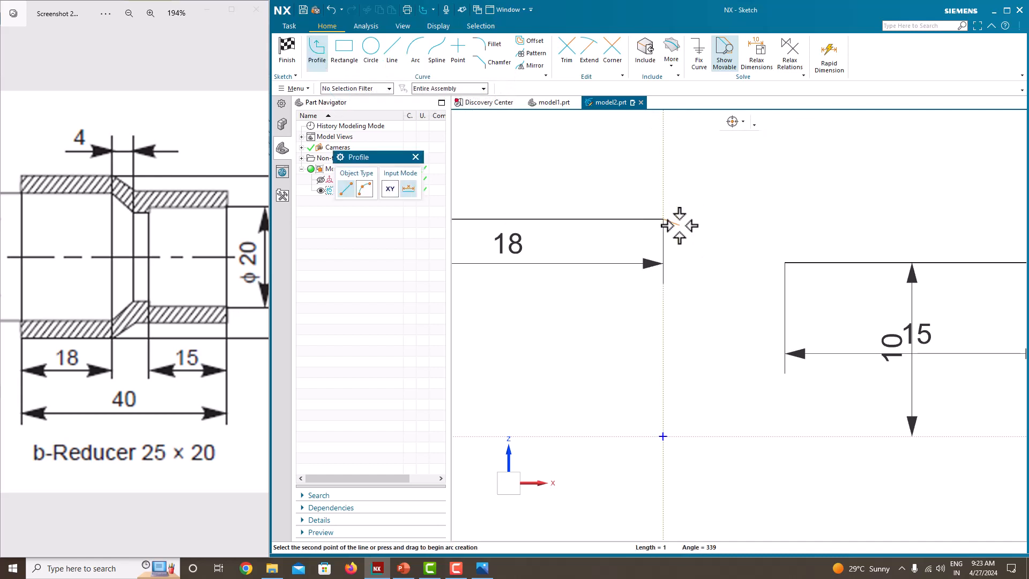
pyautogui.click(761, 302)
pyautogui.press('Escape')
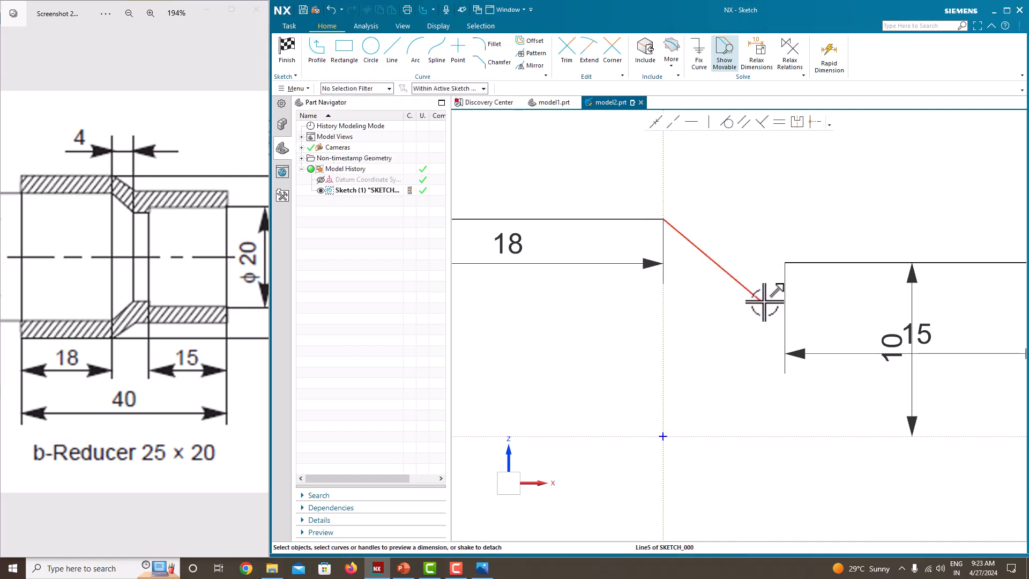
pyautogui.click(734, 277)
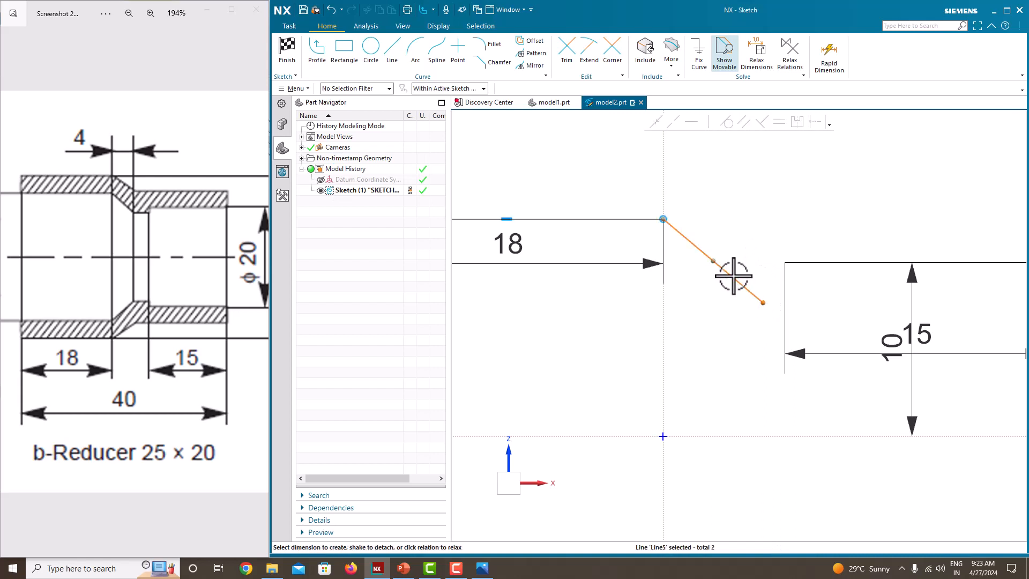
pyautogui.click(734, 376)
pyautogui.write('4')
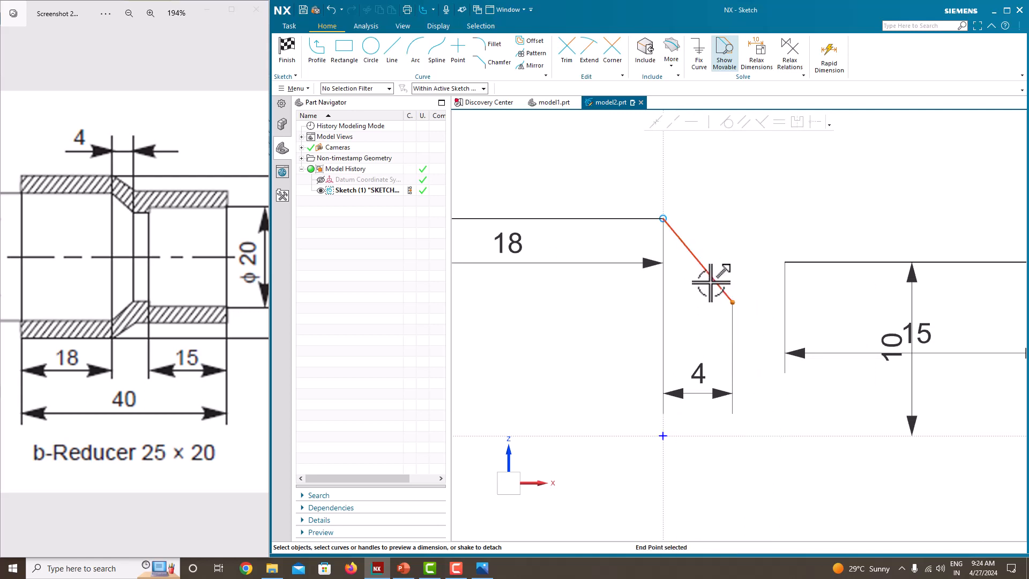
# Dimension the sloped line's lower endpoint at a height of 9 mm above the horizontal axis.
pyautogui.click(716, 282)
pyautogui.click(734, 320)
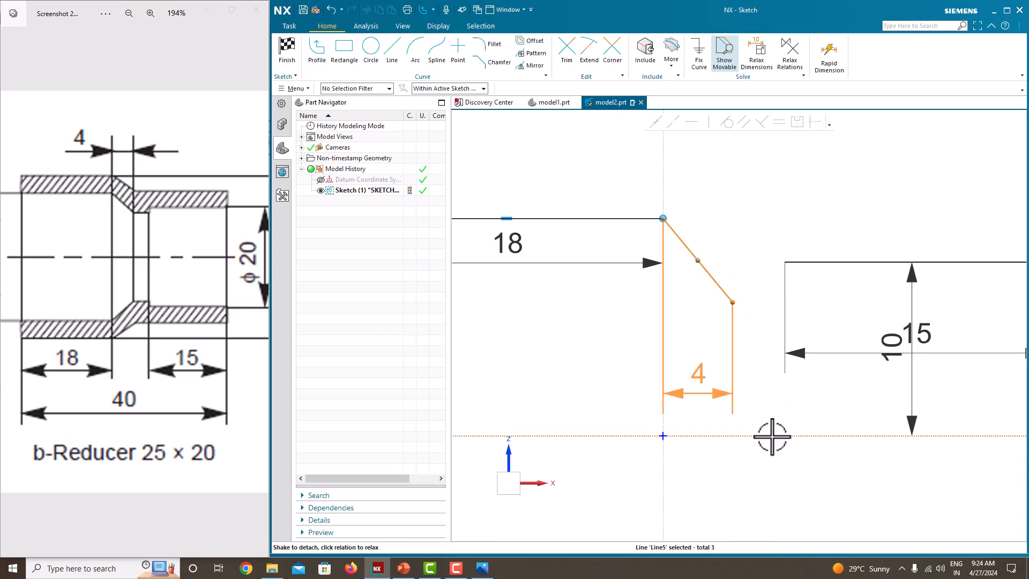
pyautogui.click(748, 336)
pyautogui.click(734, 301)
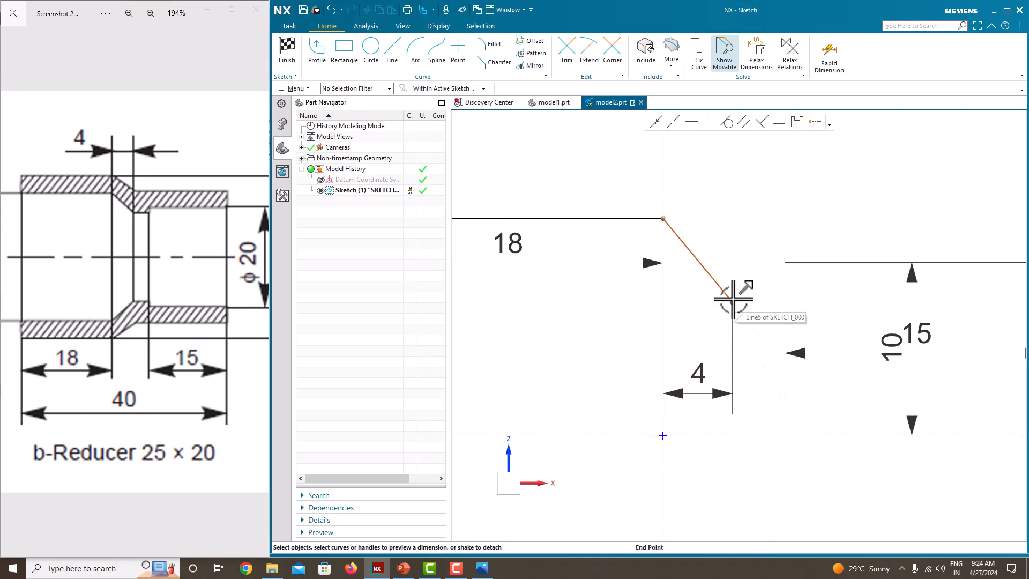
pyautogui.click(768, 435)
pyautogui.click(758, 367)
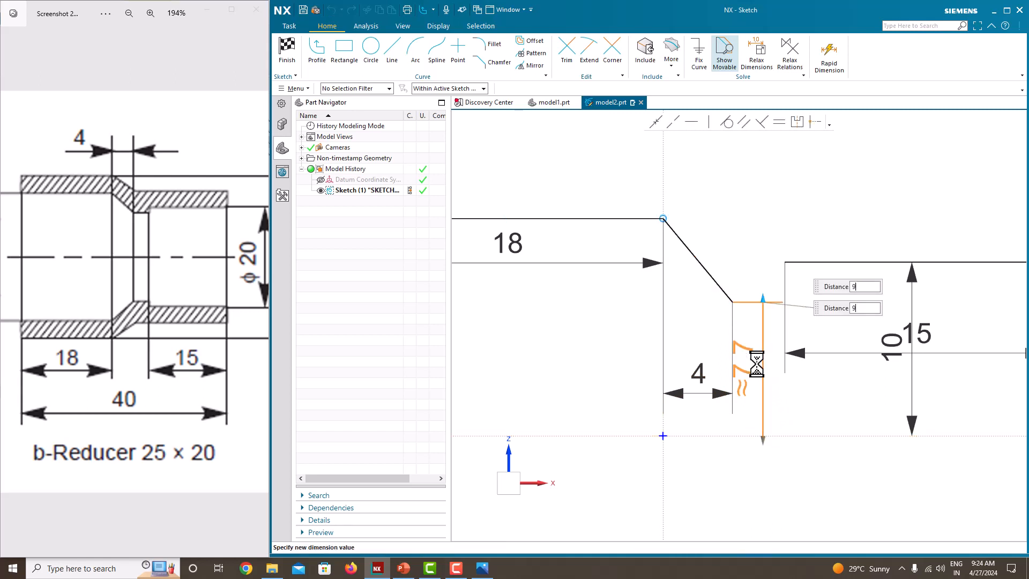
# Connect the sloped line's lower end to the 15 mm line's inner end with a horizontal line and a short vertical line.
pyautogui.click(317, 53)
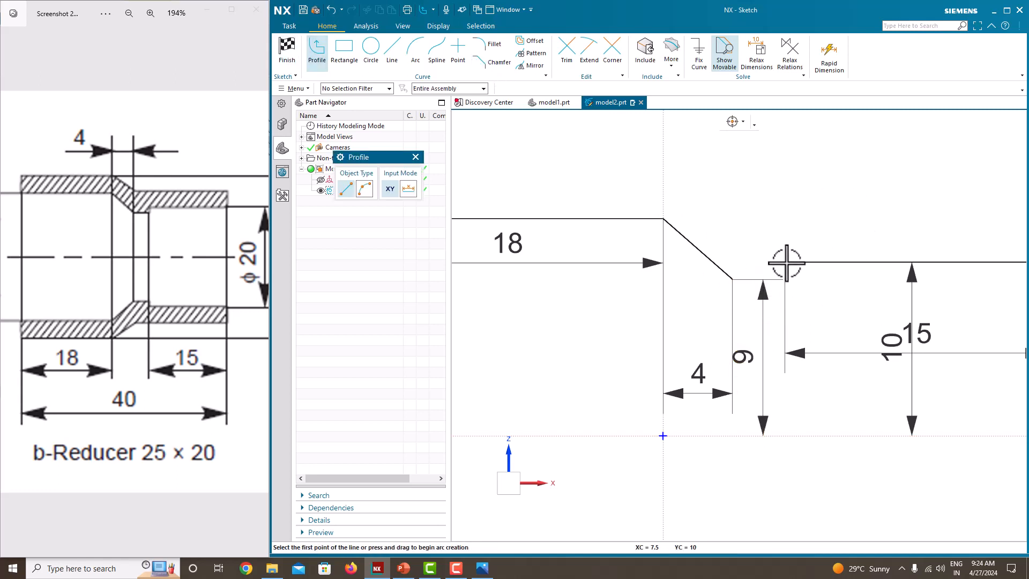
pyautogui.click(733, 279)
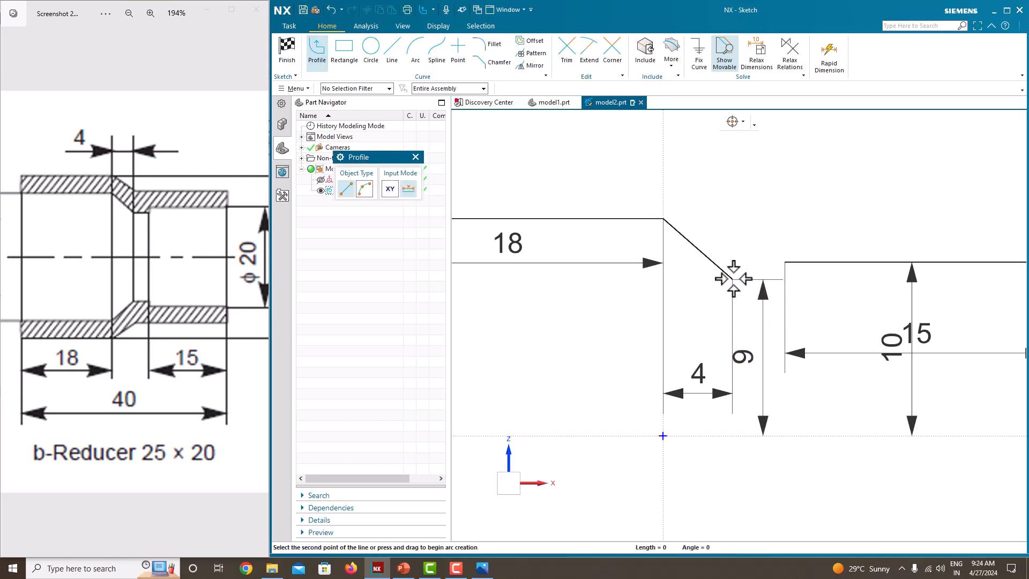
pyautogui.click(787, 279)
pyautogui.click(786, 263)
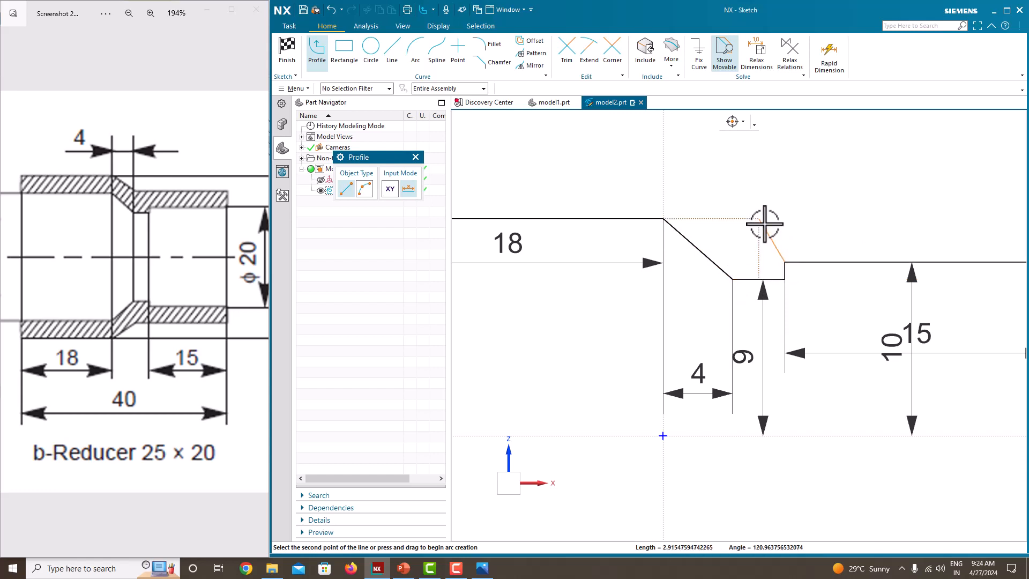
pyautogui.press('Escape')
pyautogui.scroll(-5, 759, 235)
pyautogui.scroll(1, 792, 235)
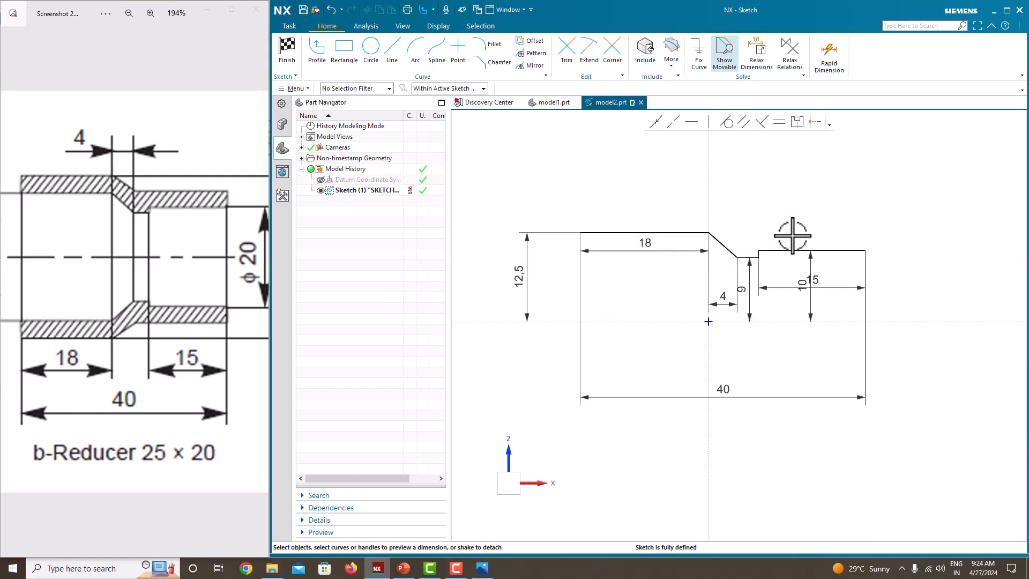
pyautogui.scroll(-1, 713, 275)
pyautogui.scroll(1, 592, 275)
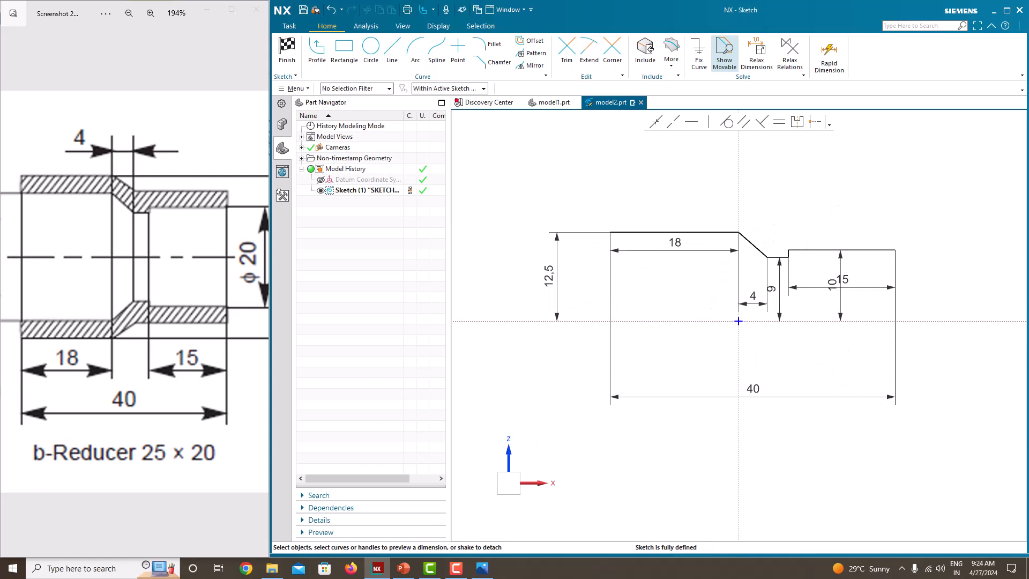
# Check the diameters in the reference drawing and calculate the wall thickness as (32-25)/2 in Calculator.
pyautogui.scroll(-2, 593, 249)
pyautogui.click(137, 272)
pyautogui.scroll(-4, 140, 277)
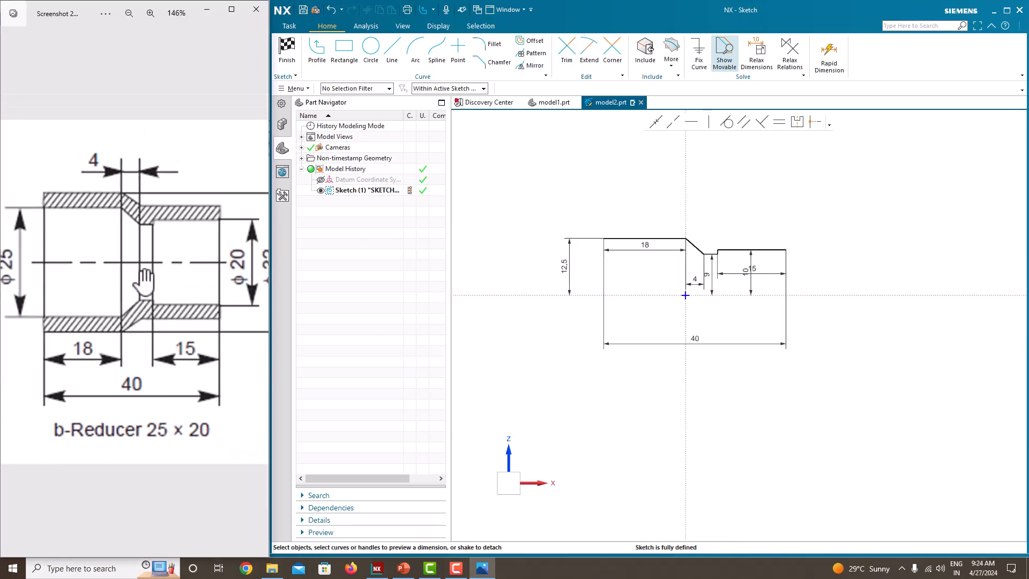
pyautogui.scroll(1, 234, 263)
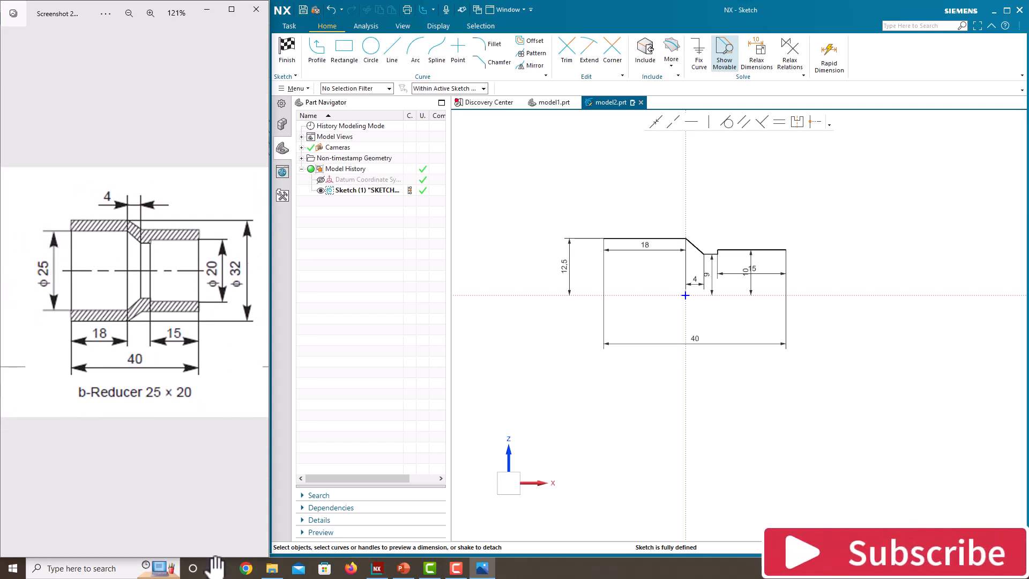
pyautogui.click(69, 569)
pyautogui.write('al')
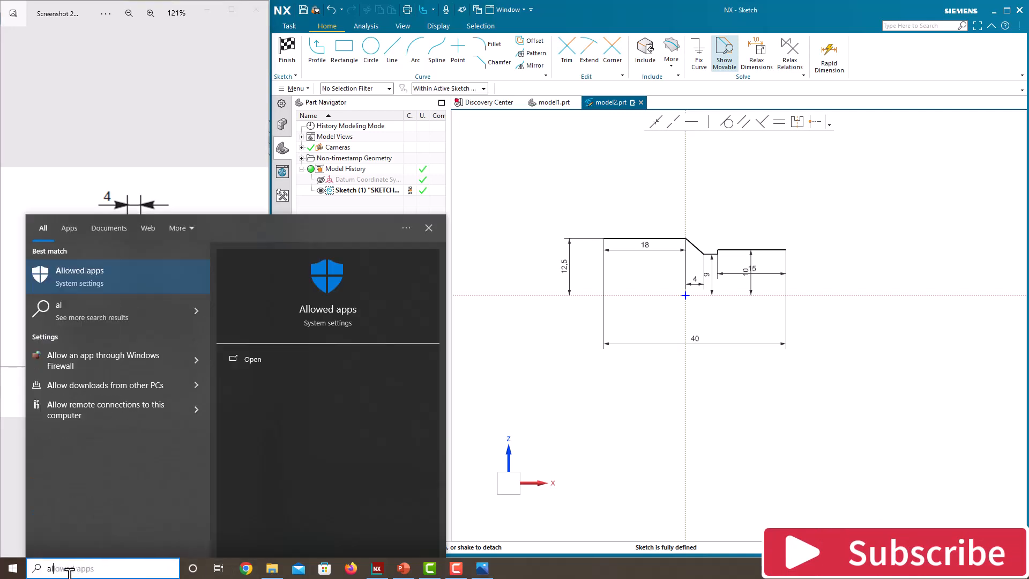
pyautogui.click(128, 270)
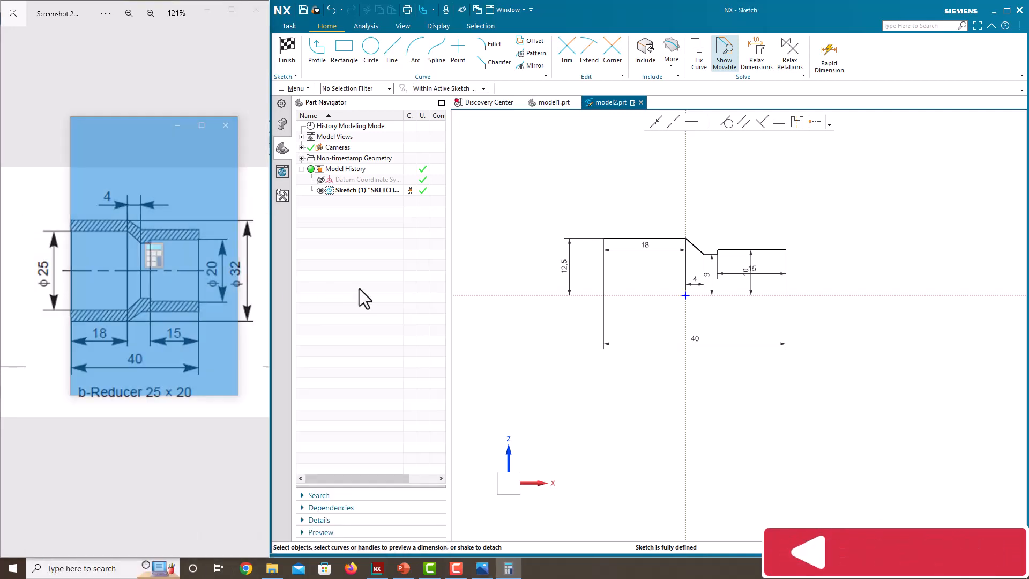
pyautogui.moveTo(136, 124)
pyautogui.mouseDown()
pyautogui.moveTo(548, 219)
pyautogui.moveTo(470, 198)
pyautogui.mouseUp()
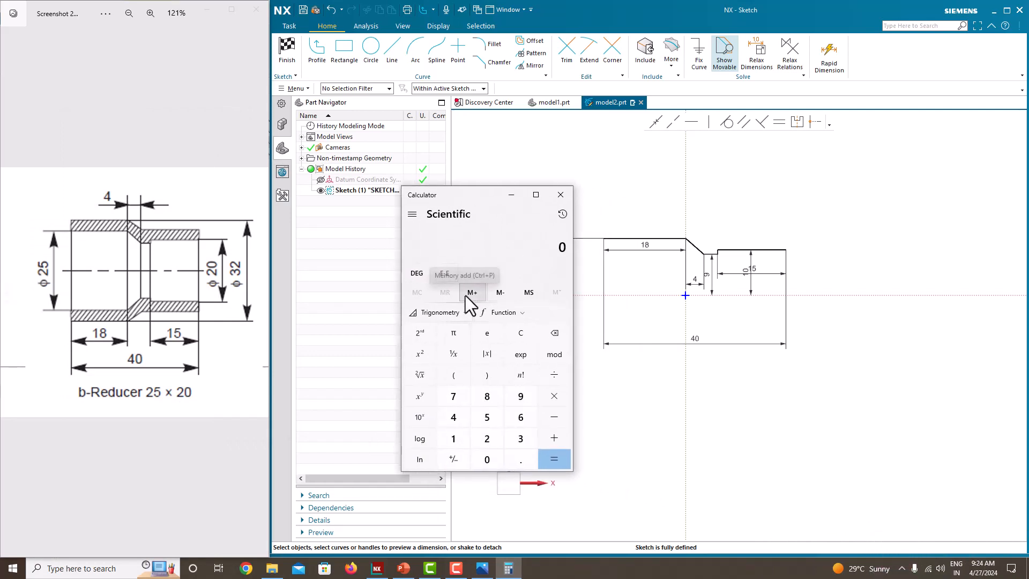
pyautogui.write('32-25')
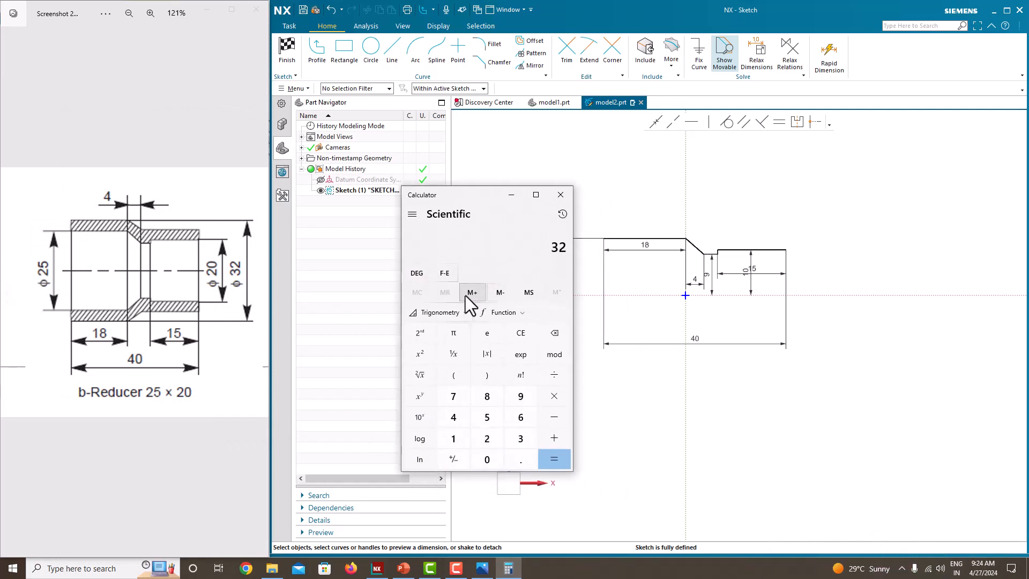
pyautogui.press('Return')
pyautogui.moveTo(484, 196)
pyautogui.mouseDown()
pyautogui.moveTo(255, 279)
pyautogui.moveTo(315, 295)
pyautogui.mouseUp()
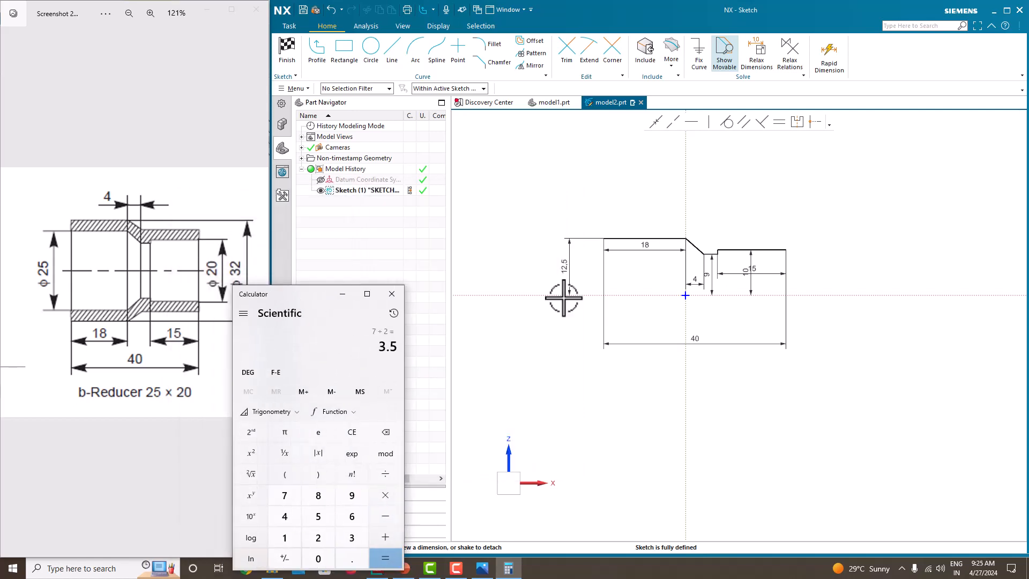
# Draw a vertical line up from the 18 mm line's outer end and an 18 mm line to the vertical axis, constrained horizontal.
pyautogui.scroll(4, 574, 239)
pyautogui.click(318, 53)
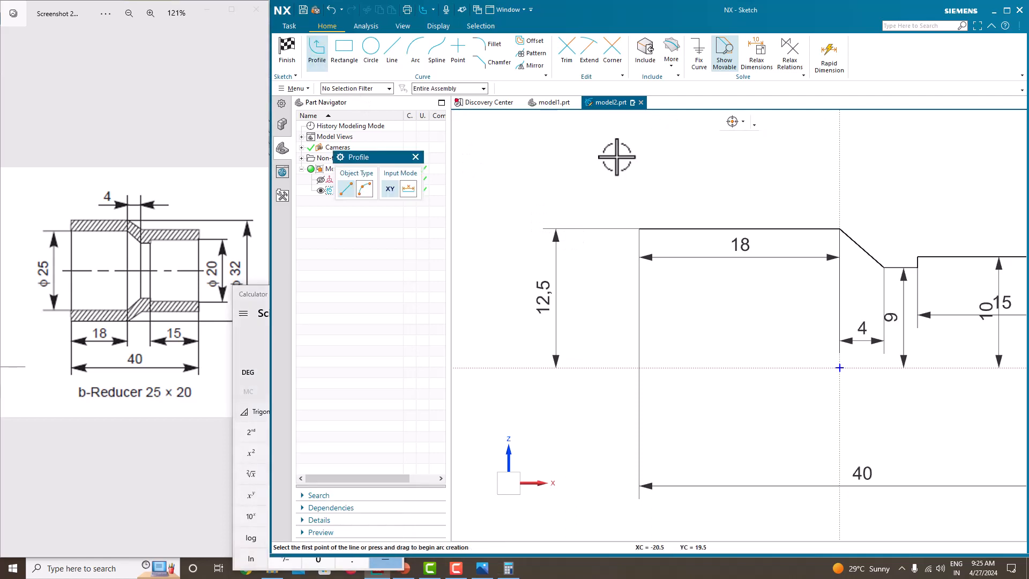
pyautogui.click(639, 228)
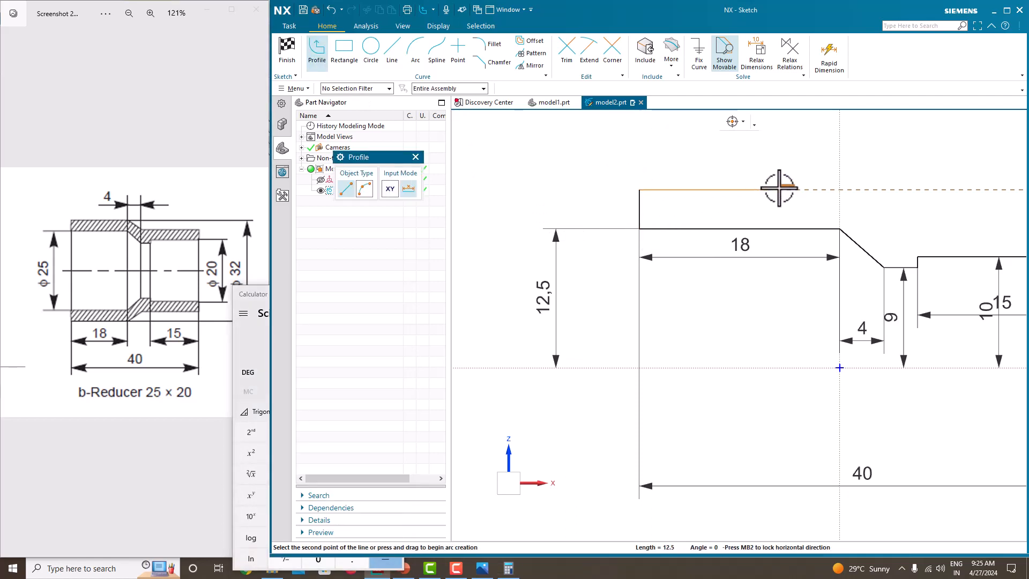
pyautogui.click(840, 191)
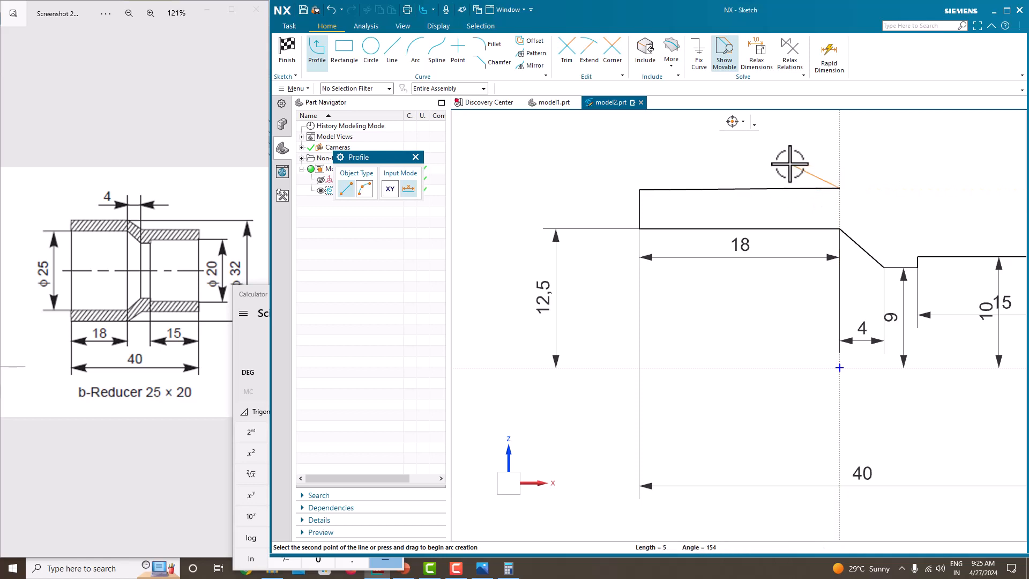
pyautogui.press('Escape')
pyautogui.click(784, 189)
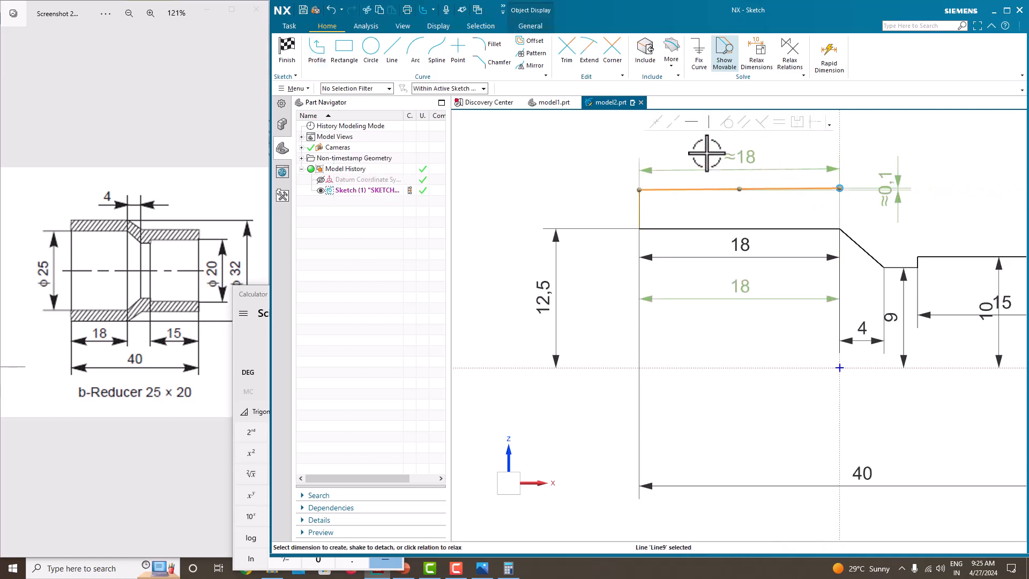
pyautogui.click(691, 128)
# Dimension the vertical distance between the upper line and the 18 mm line as 3.5 mm.
pyautogui.click(638, 207)
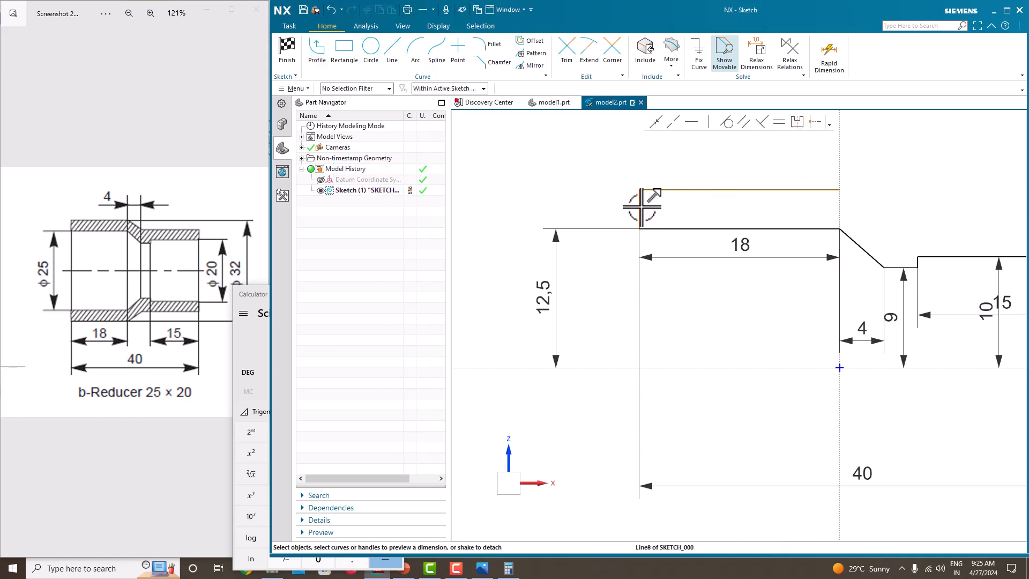
pyautogui.click(684, 209)
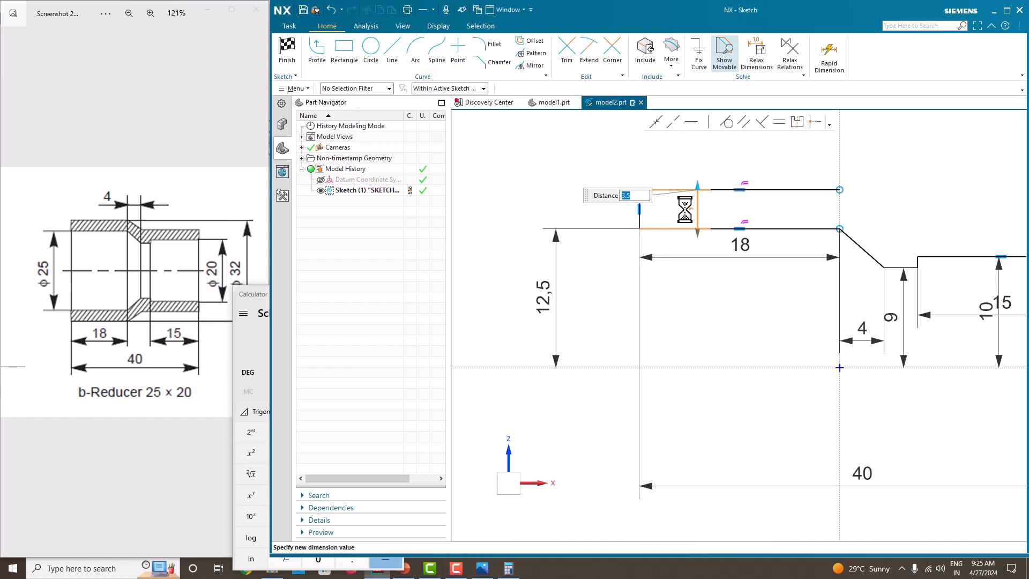
pyautogui.press('Return')
pyautogui.scroll(-5, 622, 202)
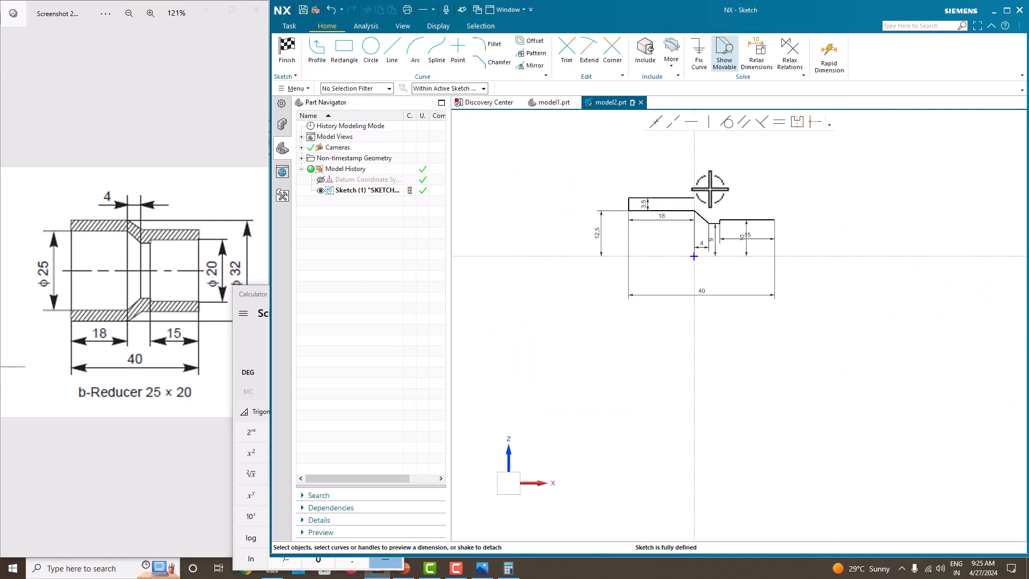
# Draw a vertical line up from the 15 mm line's outer end and a line inward from its top, constrained horizontal.
pyautogui.scroll(2, 711, 189)
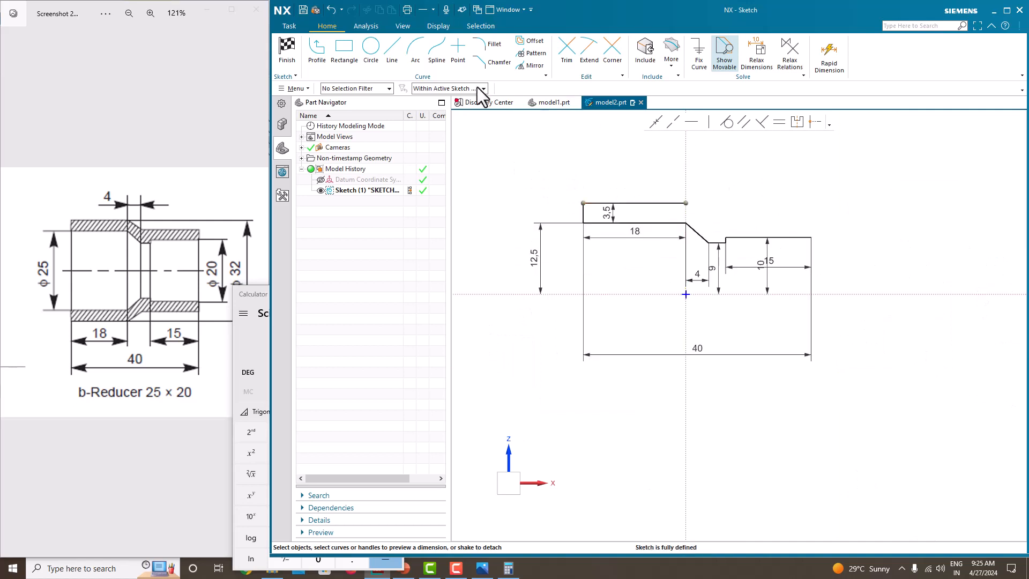
pyautogui.click(317, 50)
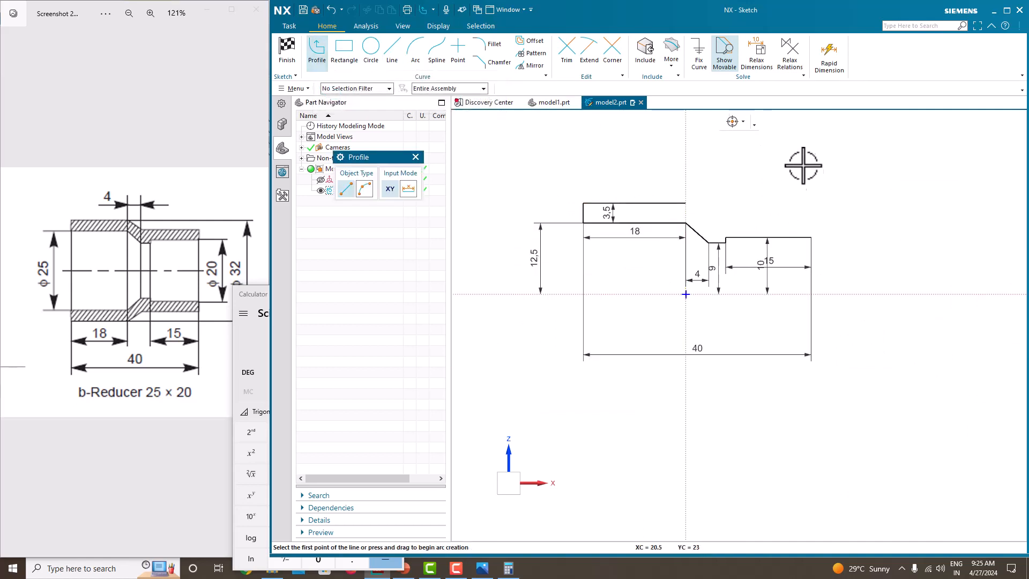
pyautogui.click(812, 237)
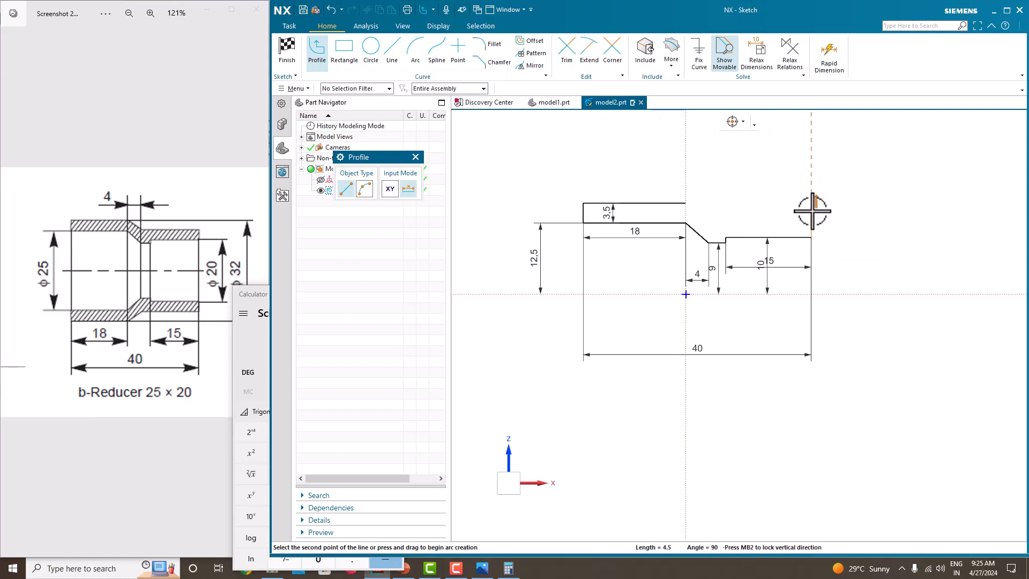
pyautogui.click(708, 221)
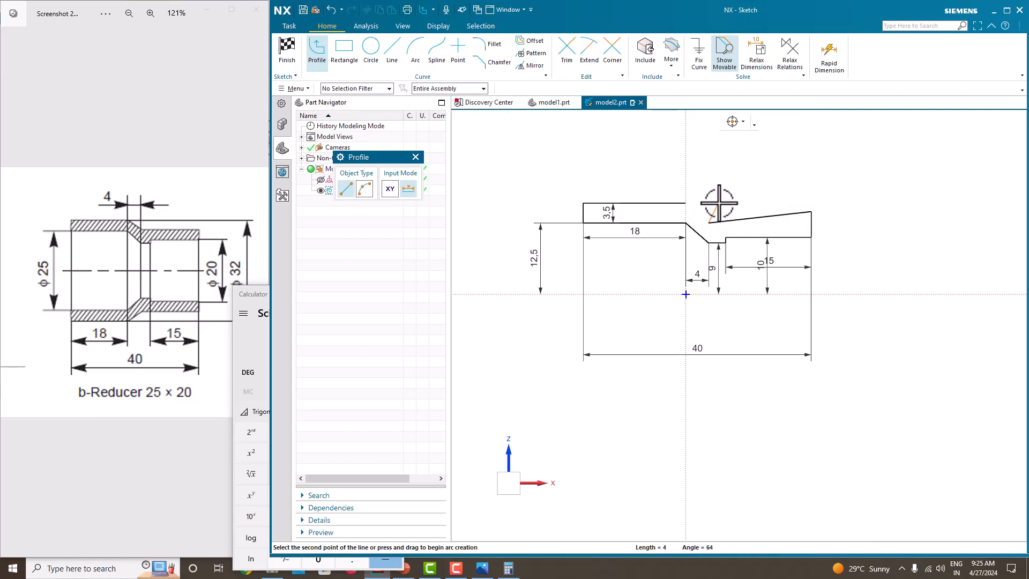
pyautogui.press('Escape')
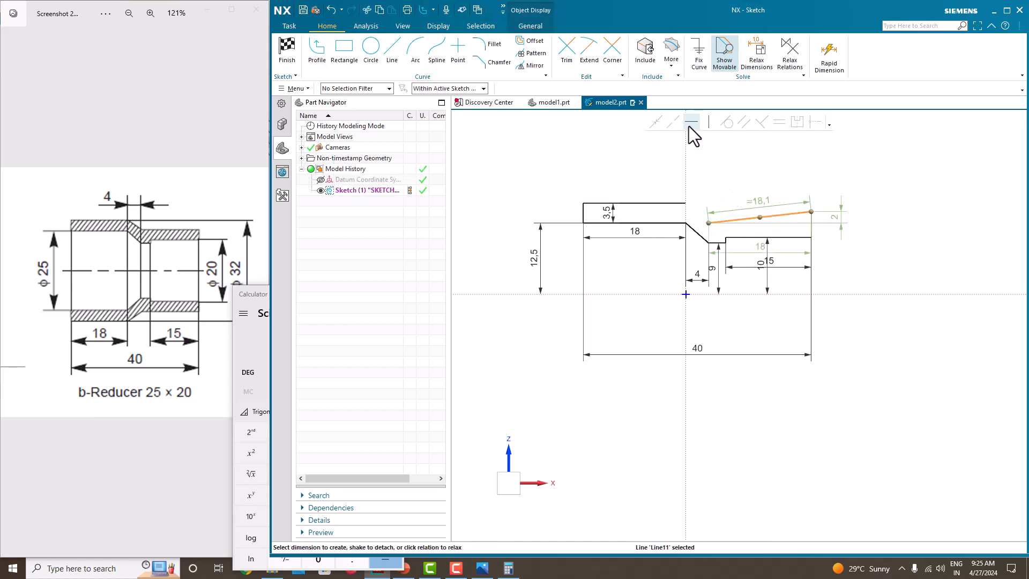
pyautogui.click(691, 122)
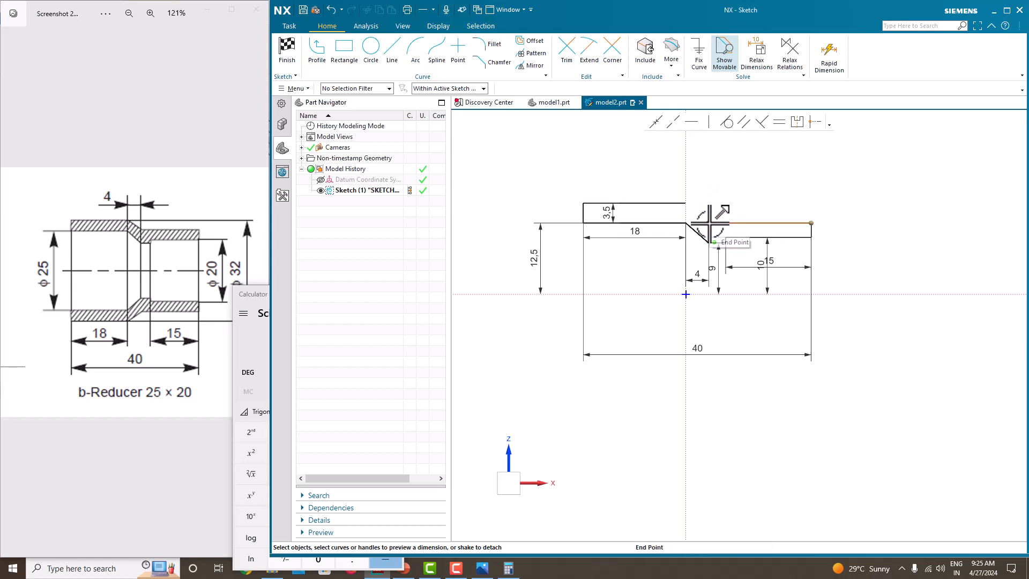
# Connect the inner ends of the two upper lines with a sloped line.
pyautogui.click(317, 50)
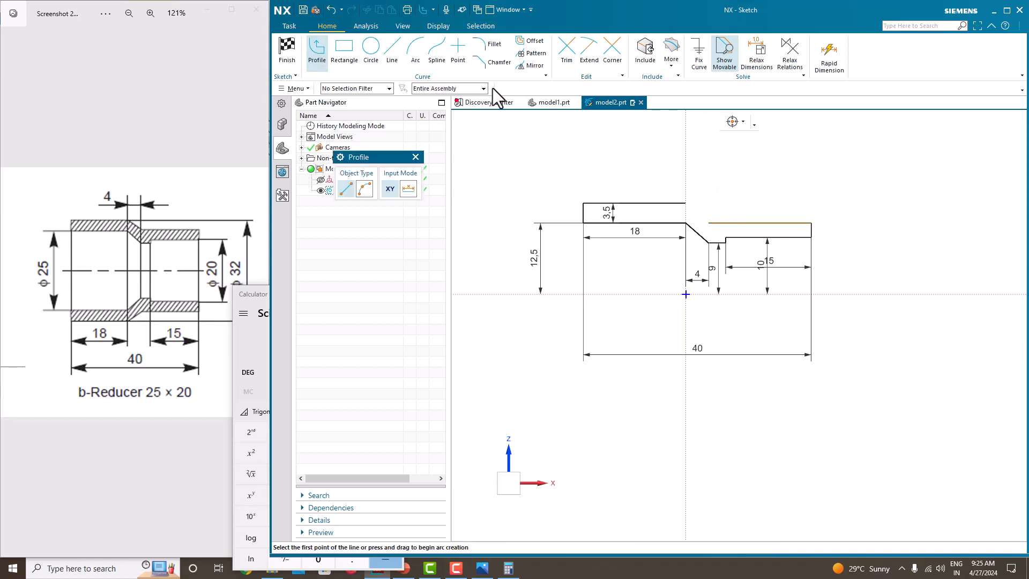
pyautogui.click(686, 203)
pyautogui.click(709, 223)
pyautogui.press('Escape')
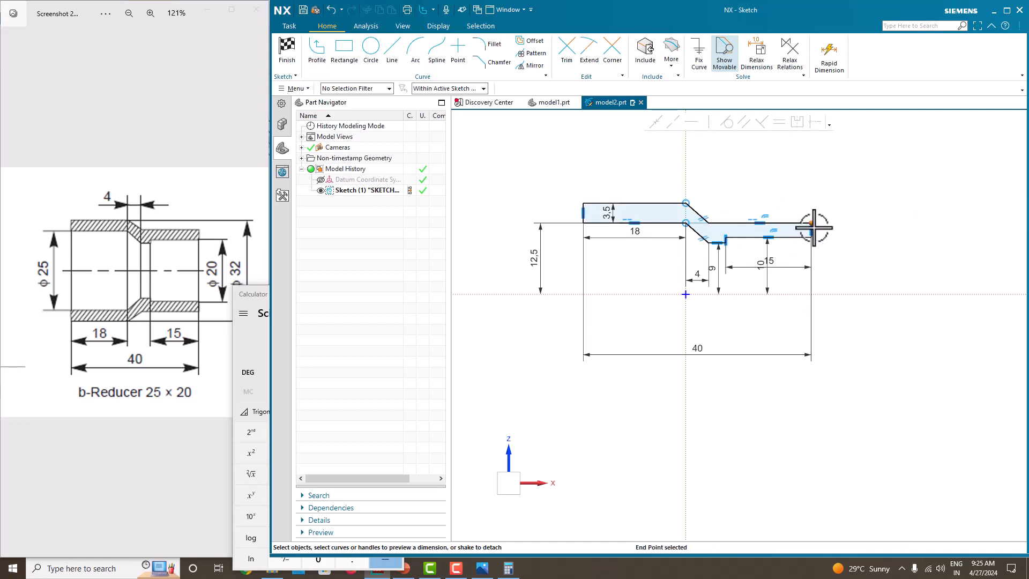
# Dimension the vertical line at the 15 mm section's outer end as 3.5 mm.
pyautogui.scroll(2, 847, 236)
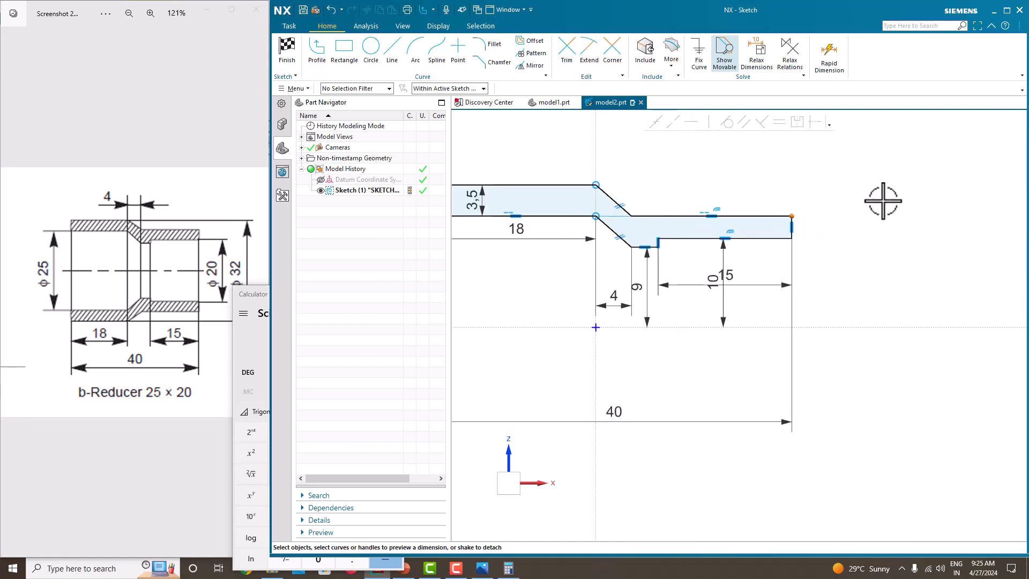
pyautogui.click(791, 226)
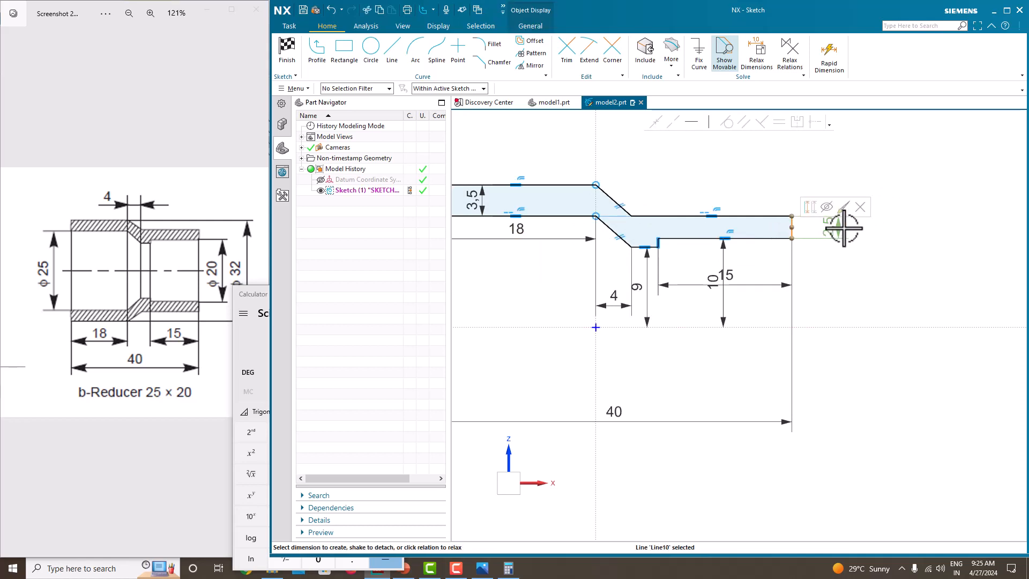
pyautogui.click(838, 227)
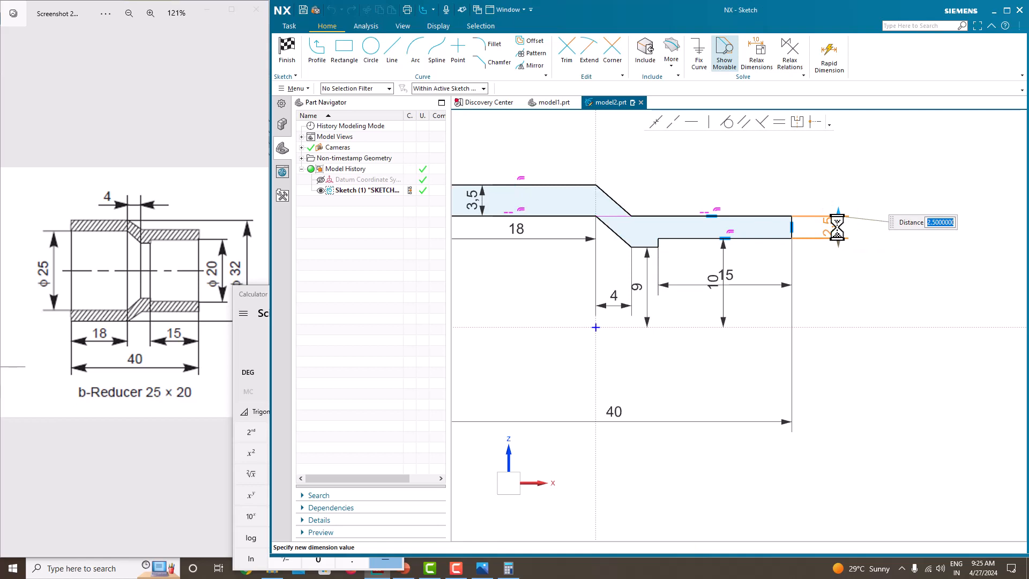
pyautogui.write('3.5')
pyautogui.press('Return')
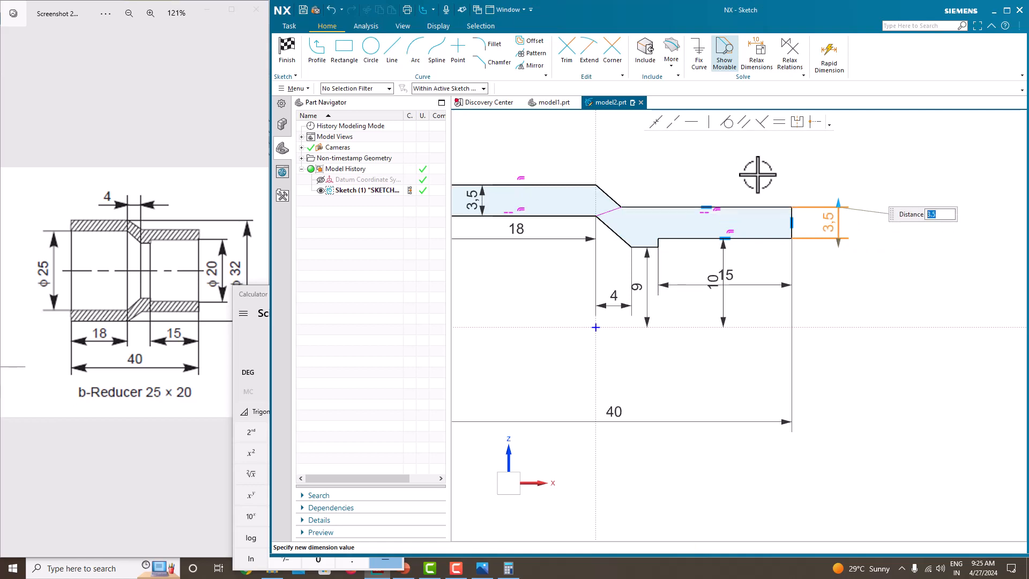
pyautogui.scroll(-2, 758, 174)
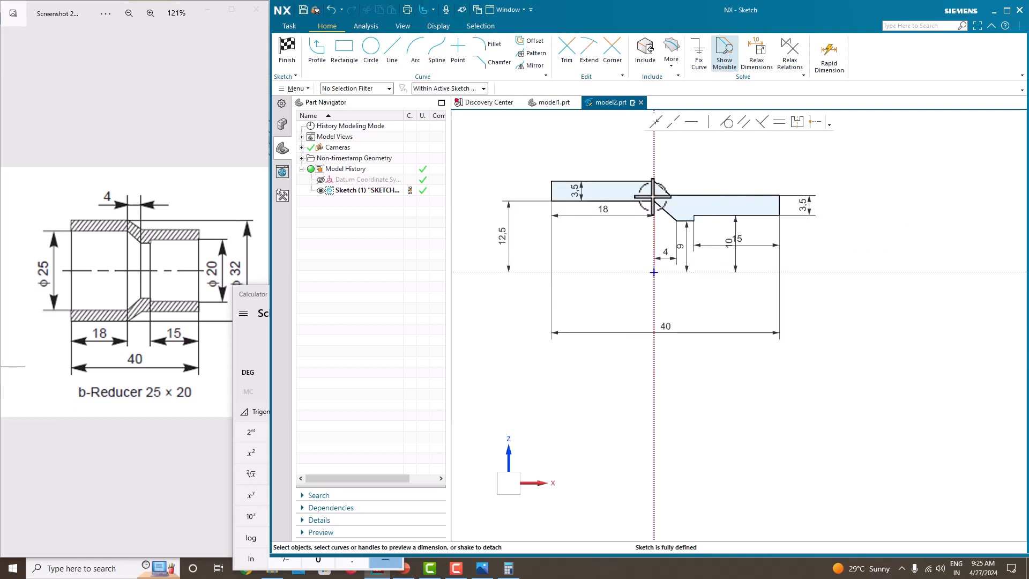
# Delete the outer sloped line and the horizontal upper line above the 15 mm section.
pyautogui.scroll(2, 670, 196)
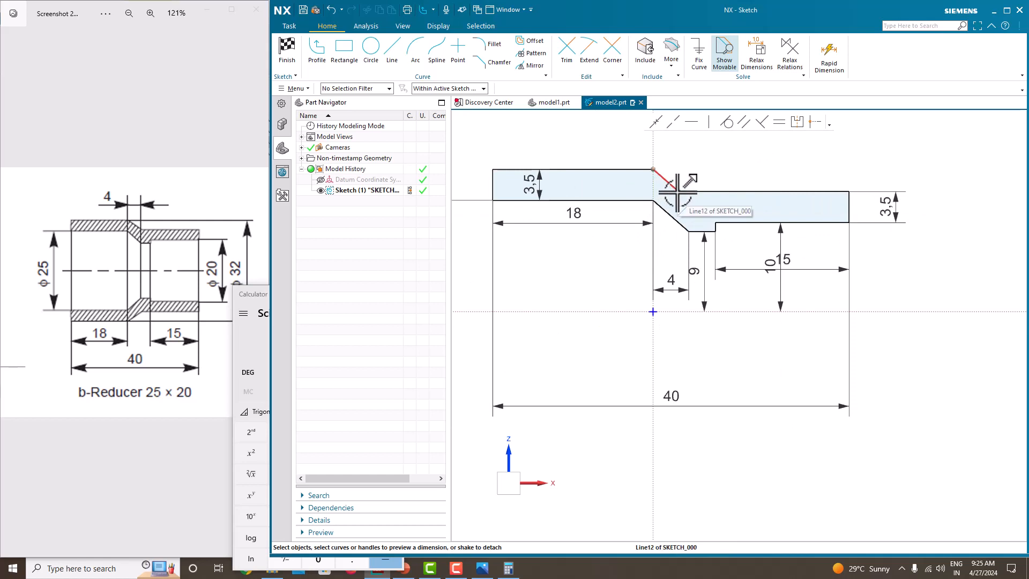
pyautogui.click(682, 192)
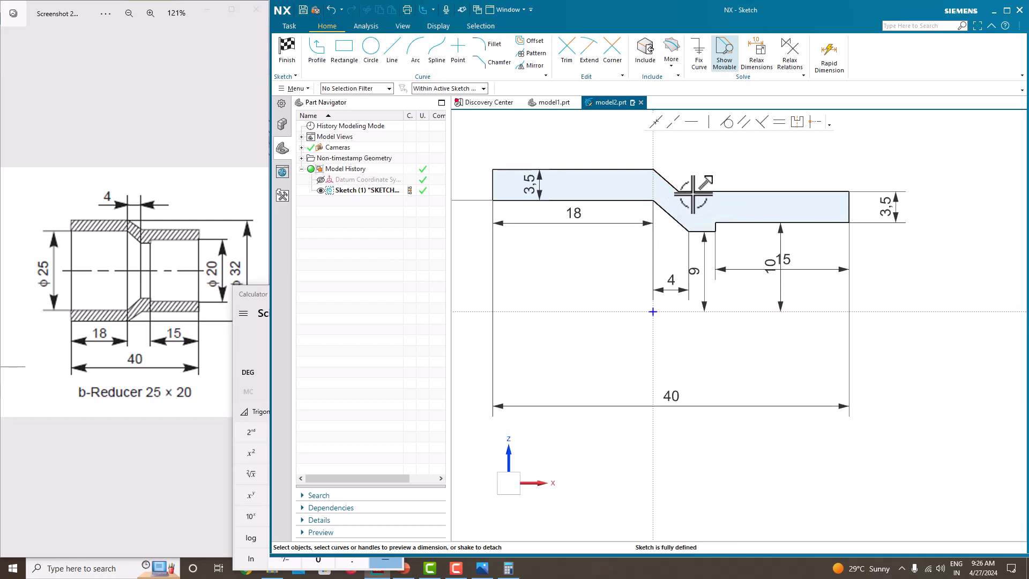
pyautogui.click(679, 192)
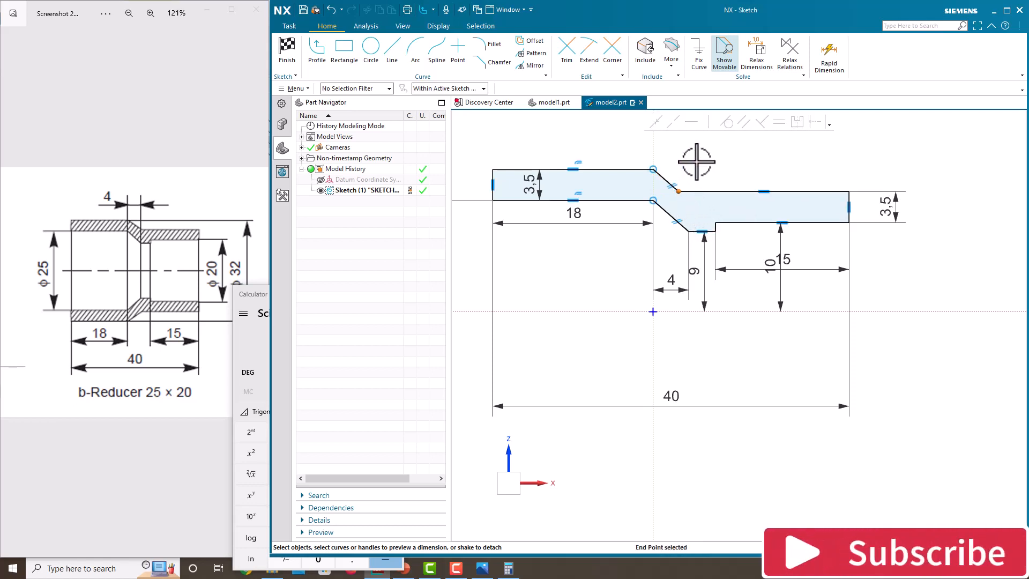
pyautogui.press('Escape')
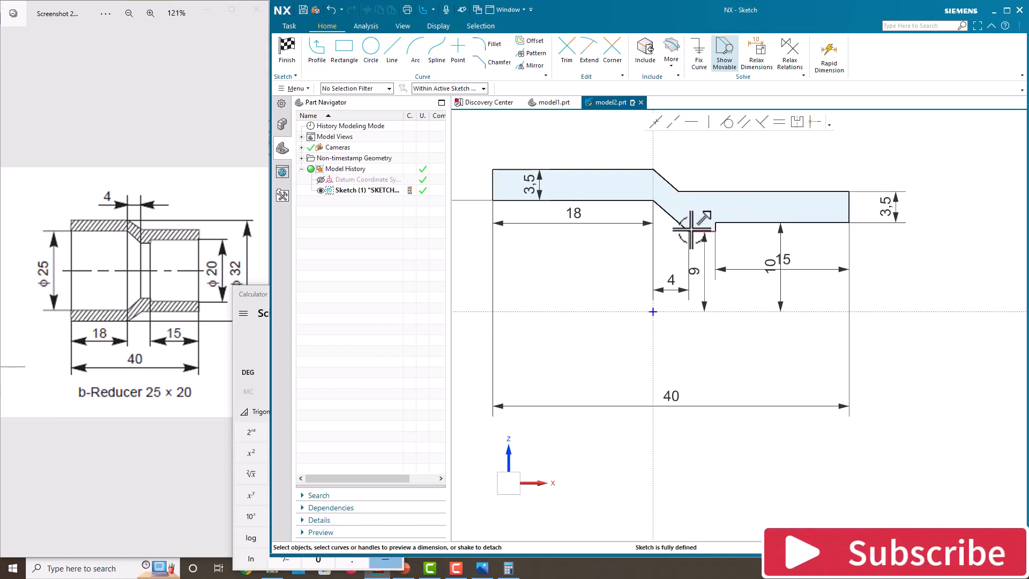
pyautogui.click(700, 191)
pyautogui.press('Escape')
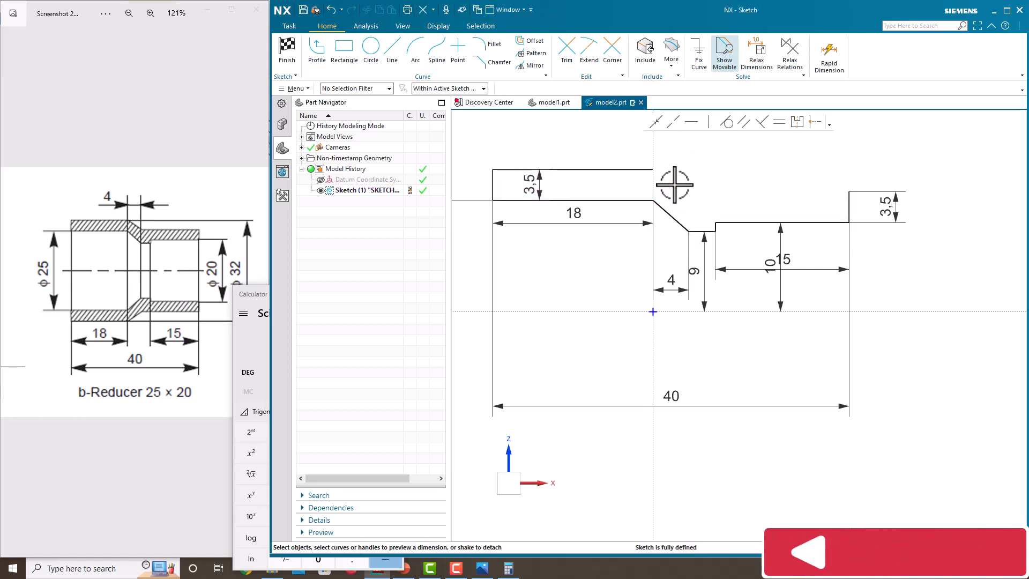
# Draw a trial line about 18 mm long inward from the top of the 3.5 mm outer end line and delete it.
pyautogui.click(317, 54)
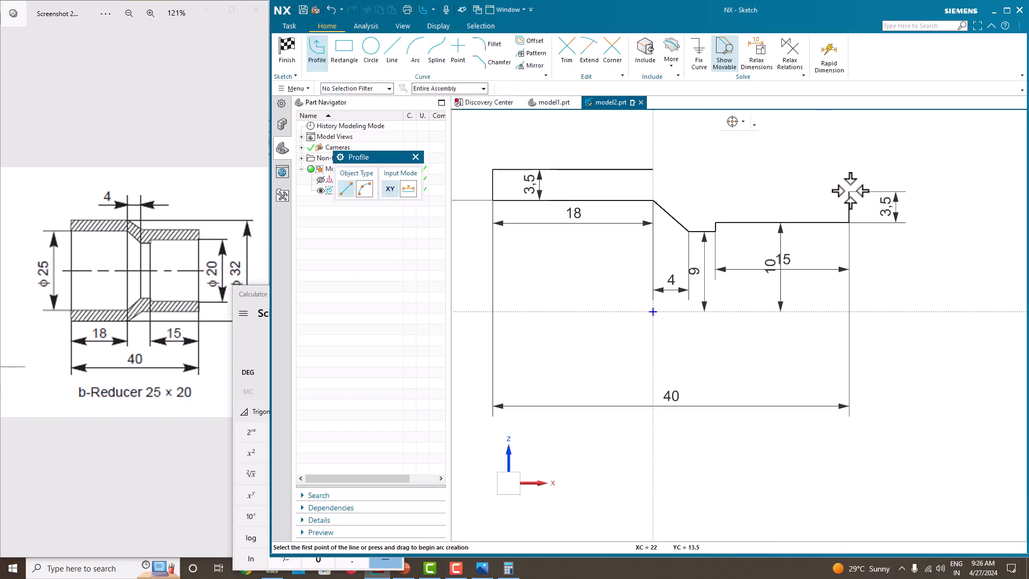
pyautogui.click(850, 191)
pyautogui.click(688, 201)
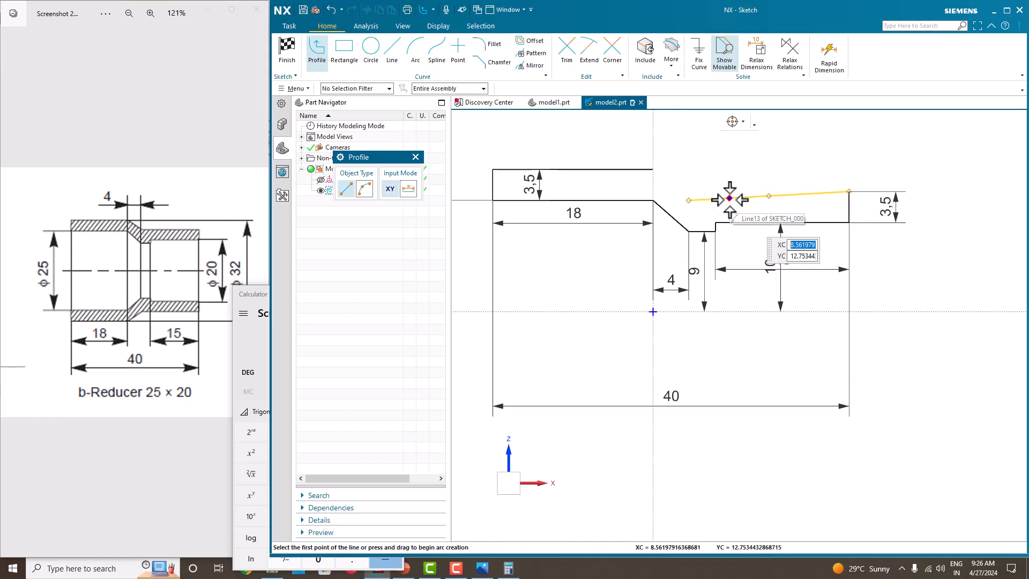
pyautogui.press('Escape')
pyautogui.click(730, 200)
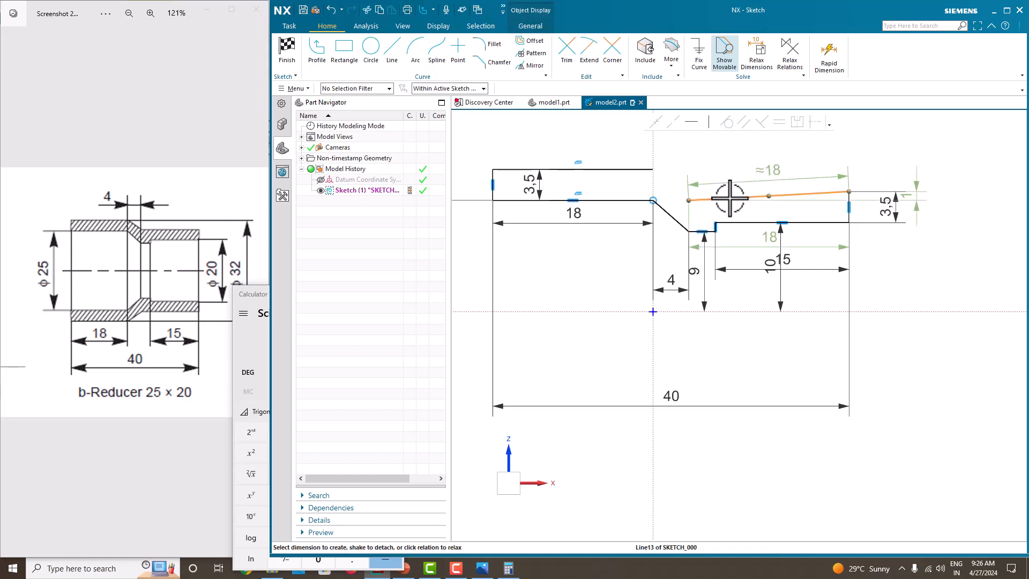
pyautogui.press('Delete')
# Draw a horizontal line about 18 mm long inward from the top of the 3.5 mm outer end line, ending above the inner slope's lower end.
pyautogui.click(315, 58)
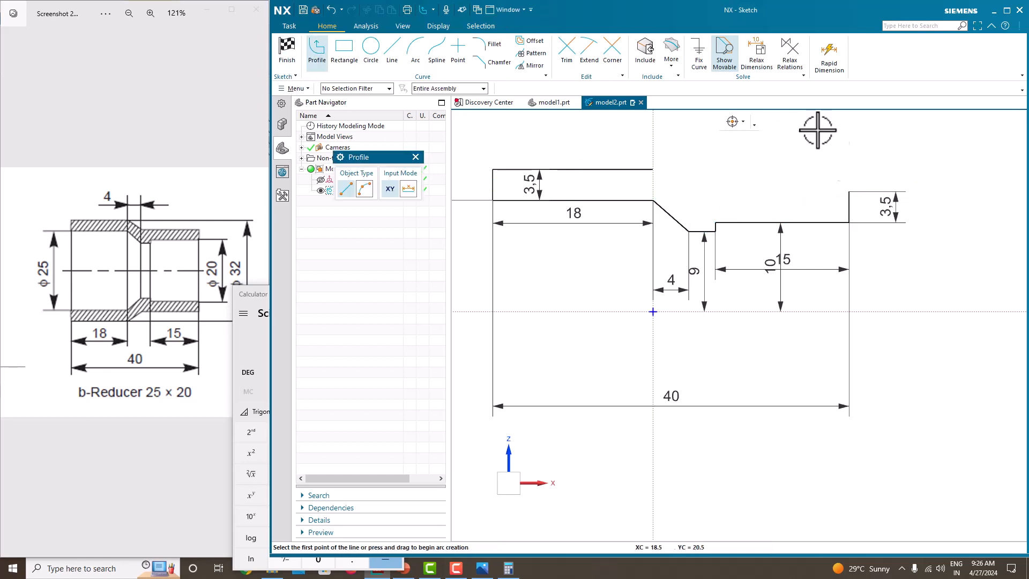
pyautogui.click(849, 192)
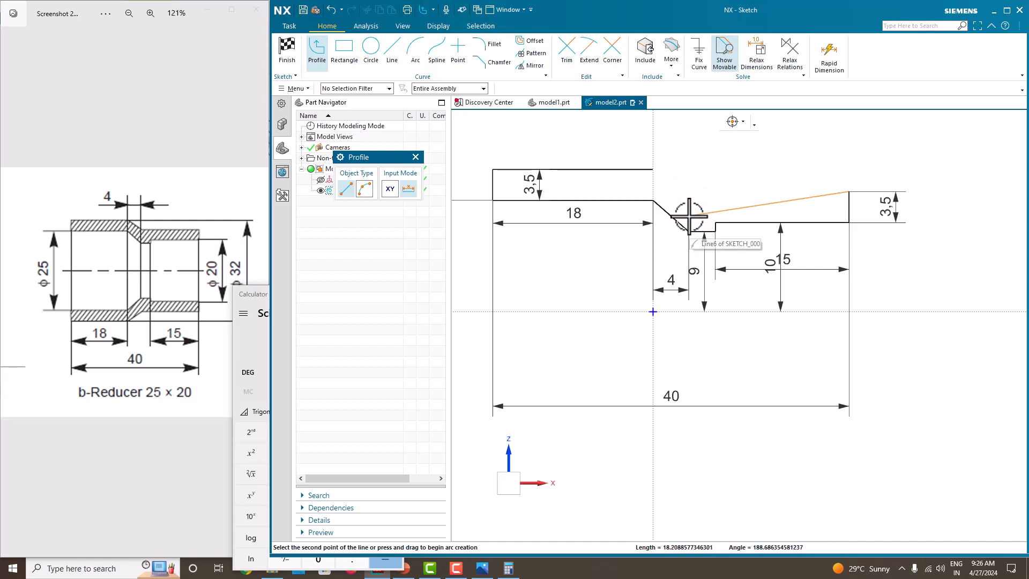
pyautogui.click(688, 191)
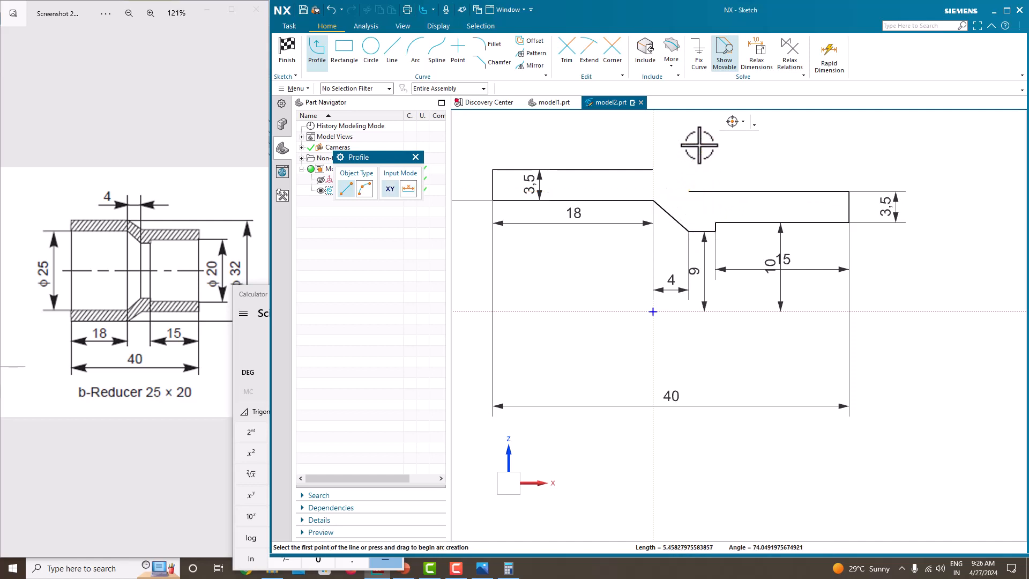
pyautogui.press('Escape')
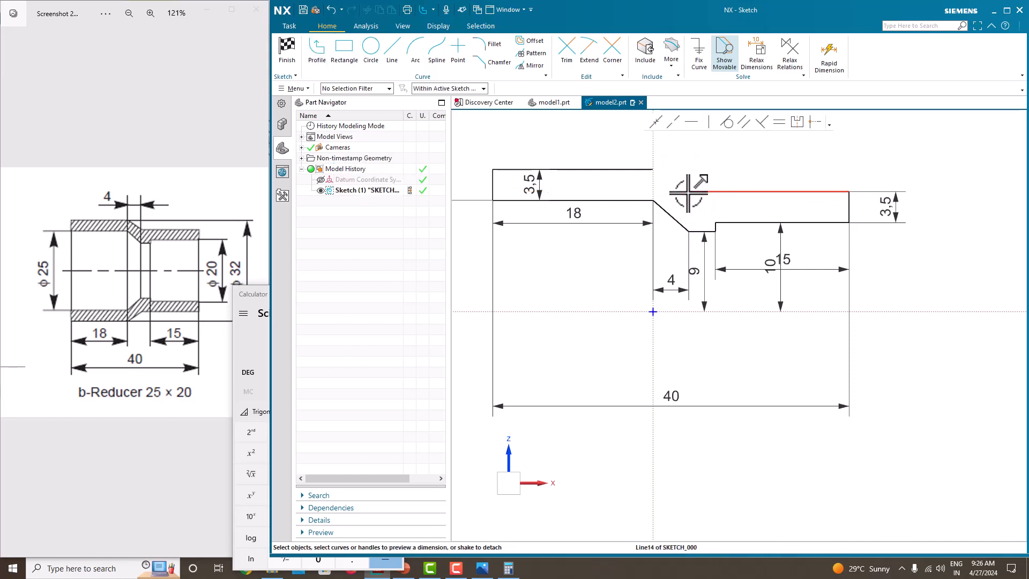
pyautogui.click(690, 191)
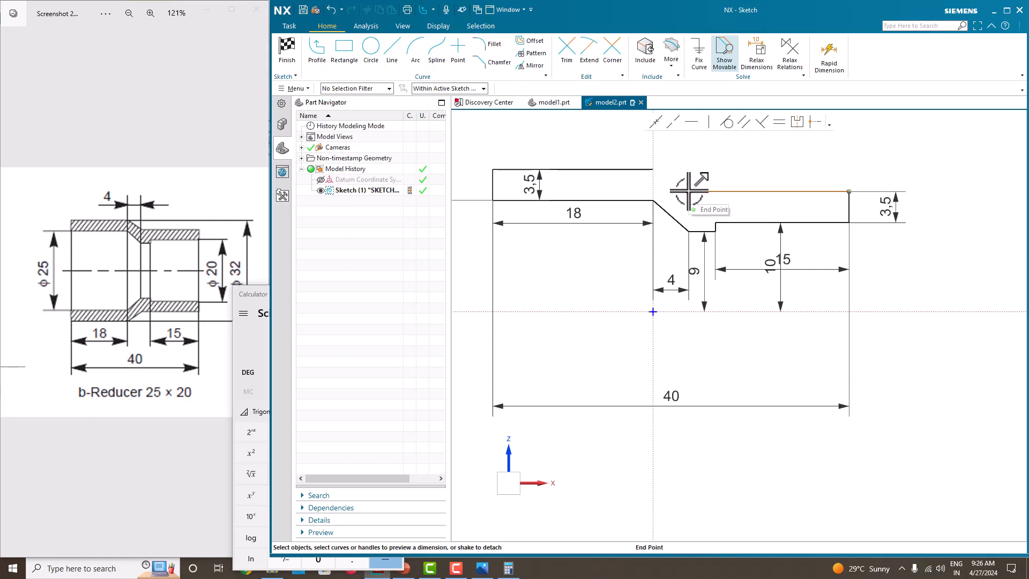
# Close the wall profile with a sloped line between the inner ends of the two upper horizontal lines.
pyautogui.click(318, 60)
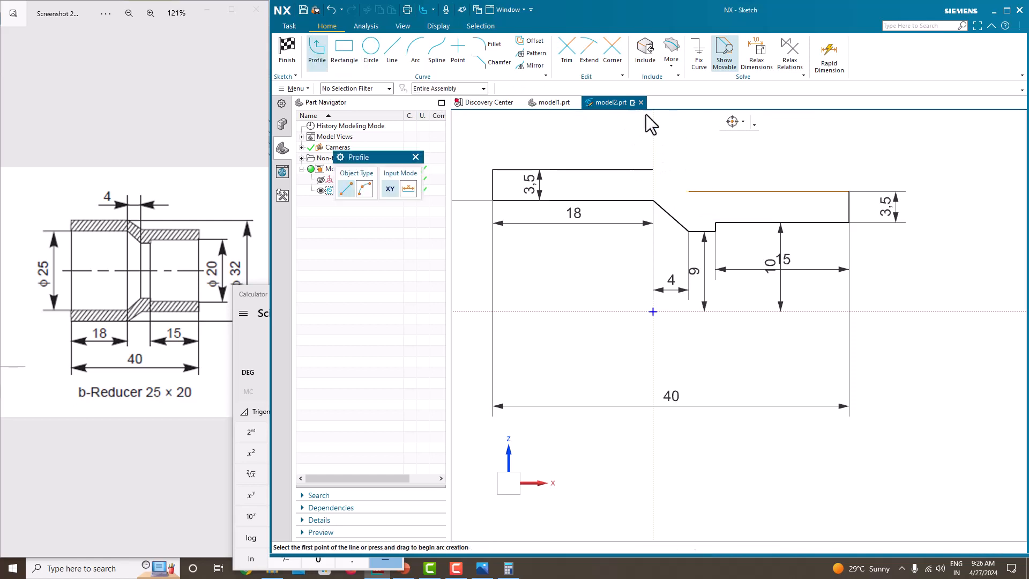
pyautogui.click(690, 192)
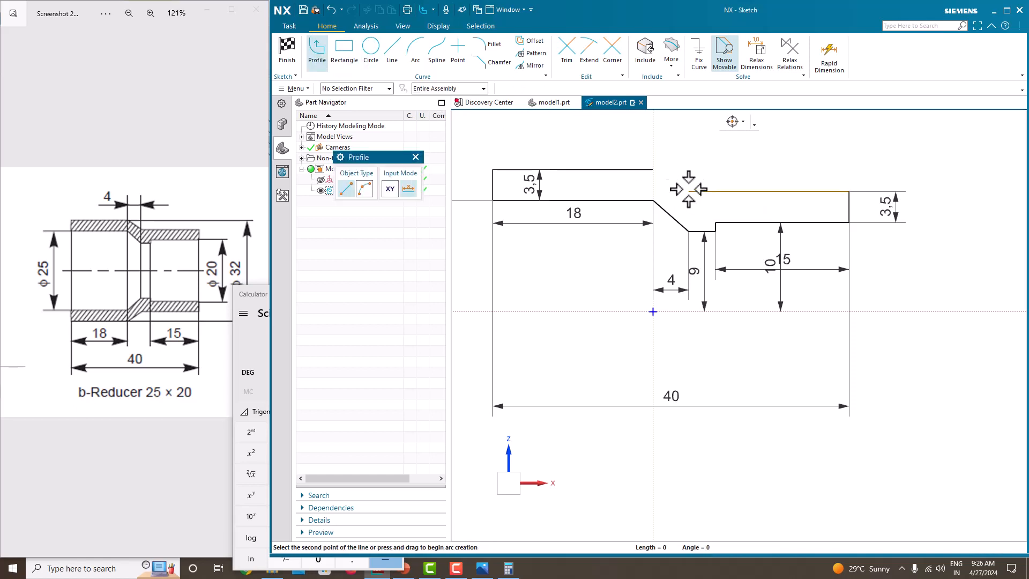
pyautogui.click(653, 169)
pyautogui.press('Escape')
# Dimension the upper horizontal line above the 15 mm section as 18 mm.
pyautogui.scroll(-2, 678, 161)
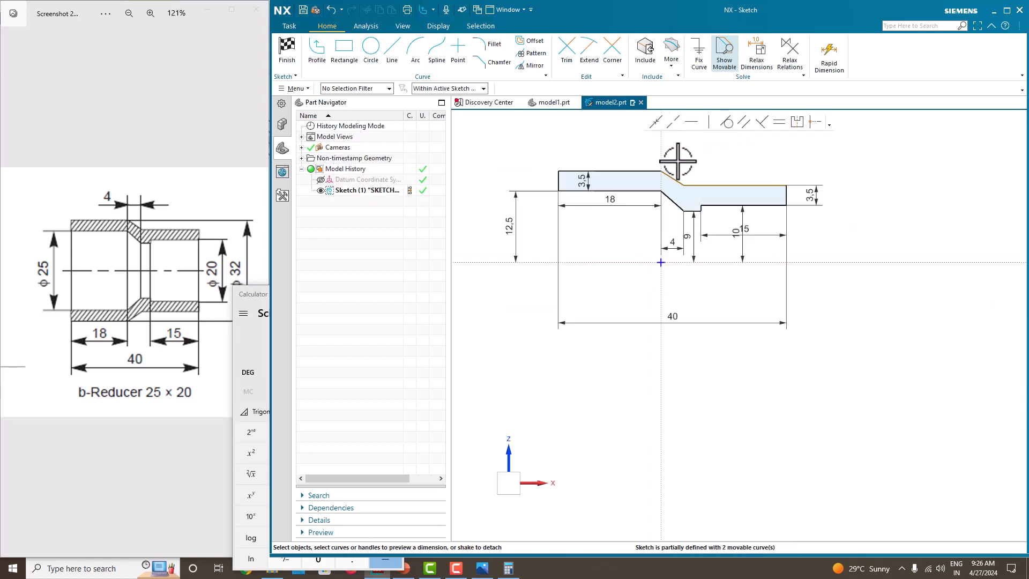
pyautogui.scroll(6, 676, 162)
pyautogui.scroll(4, 623, 204)
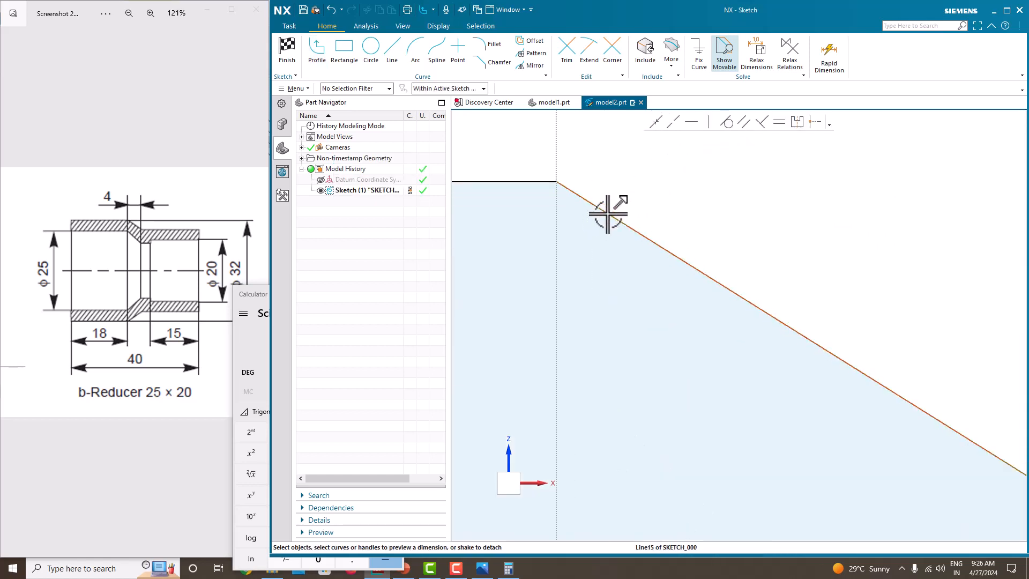
pyautogui.scroll(-6, 642, 196)
pyautogui.scroll(-3, 726, 195)
pyautogui.click(784, 229)
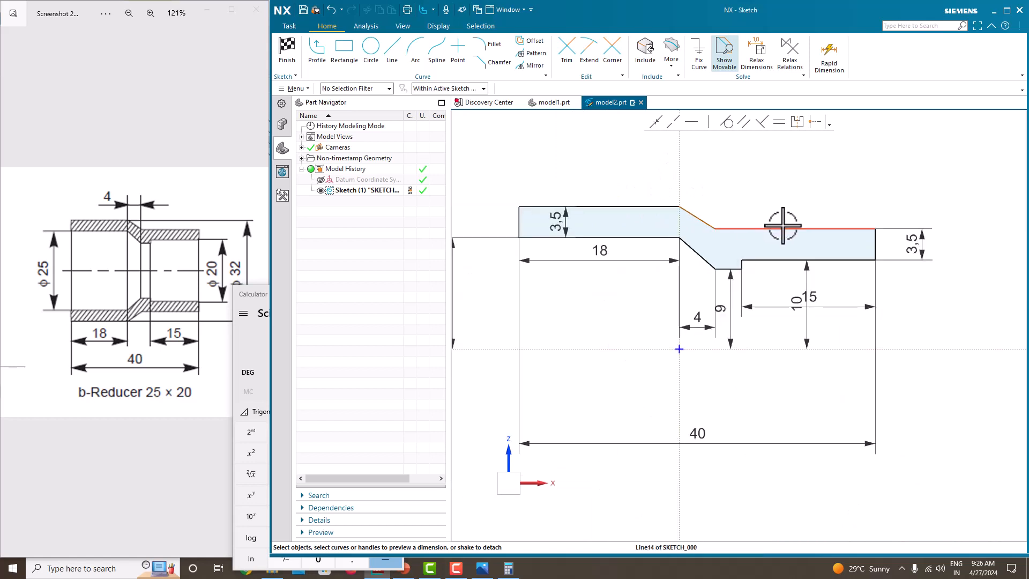
pyautogui.click(802, 206)
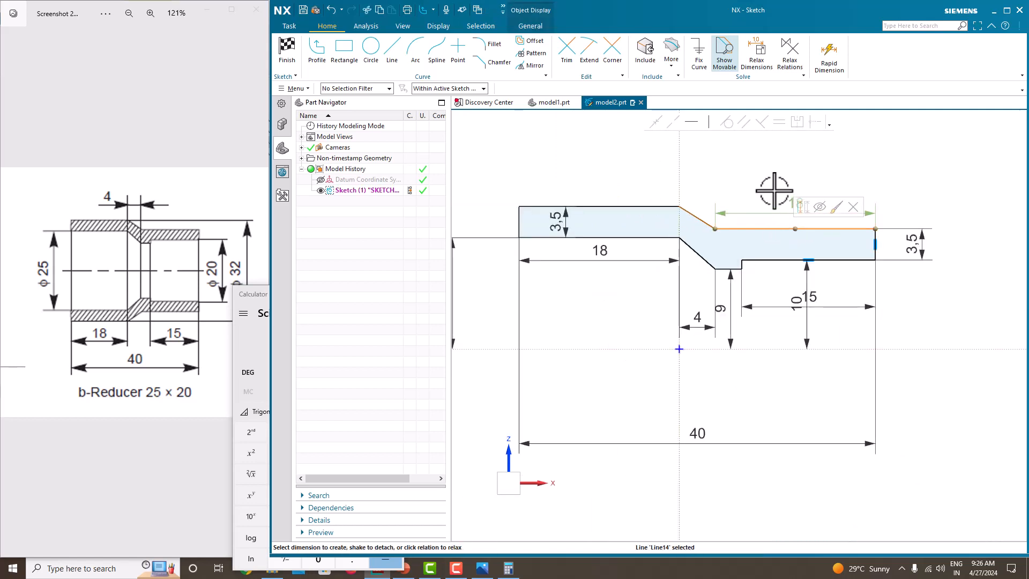
pyautogui.click(799, 202)
pyautogui.press('Return')
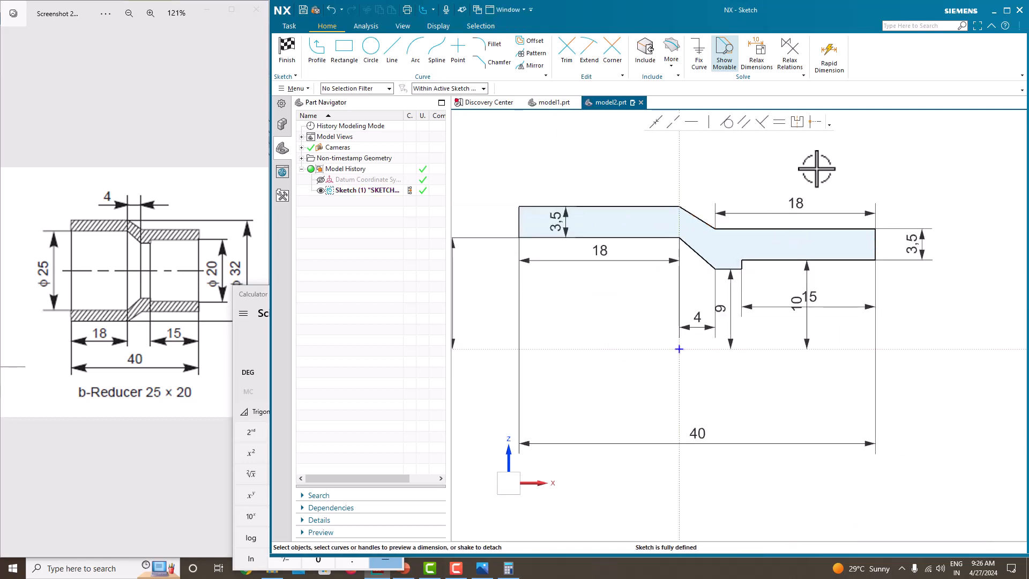
# Finish the reducer's wall profile sketch.
pyautogui.scroll(-4, 816, 169)
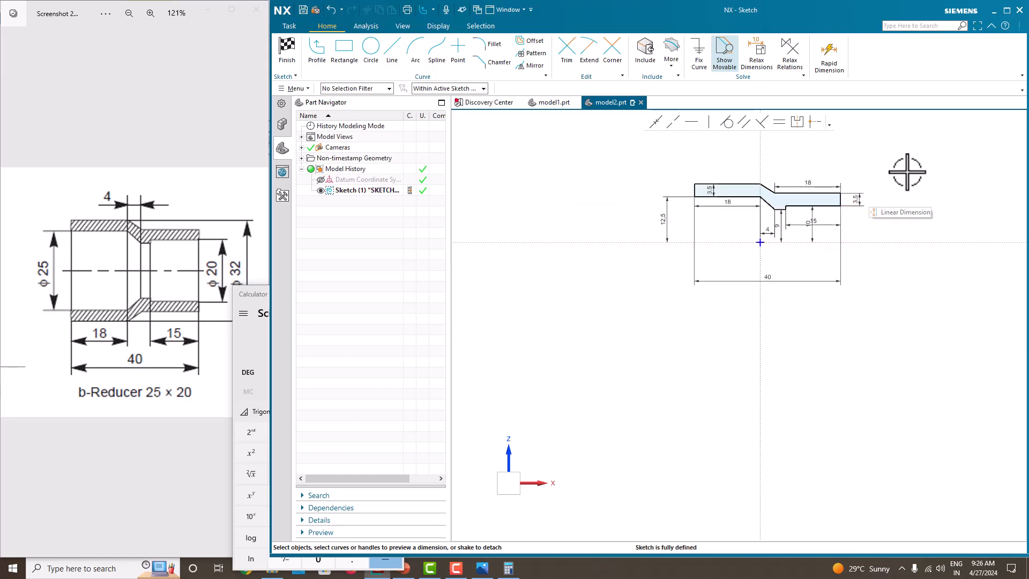
pyautogui.rightClick(908, 171)
pyautogui.click(906, 174)
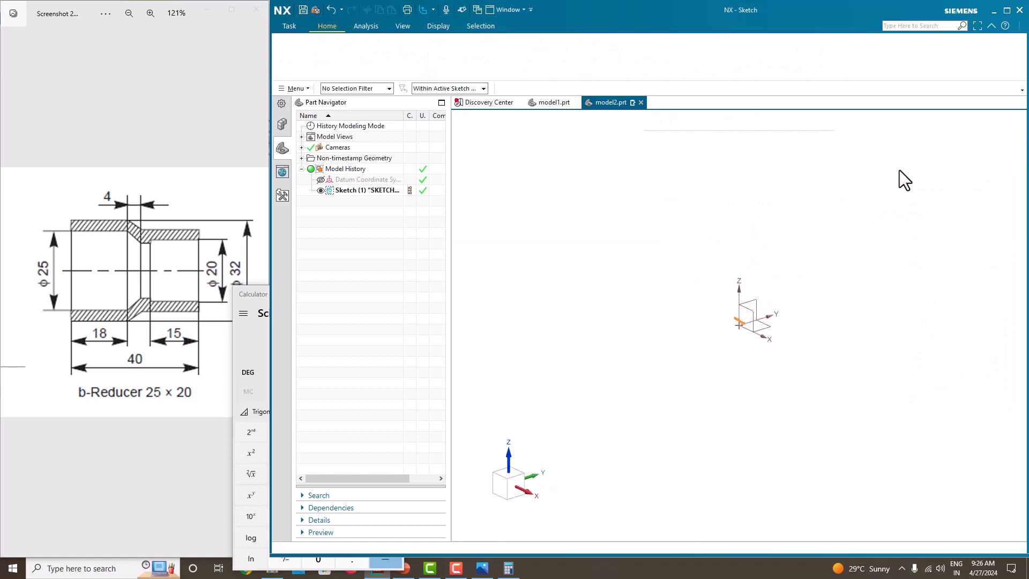
# Revolve the reducer's wall profile sketch 360° about the datum X axis as a new solid body.
pyautogui.click(369, 50)
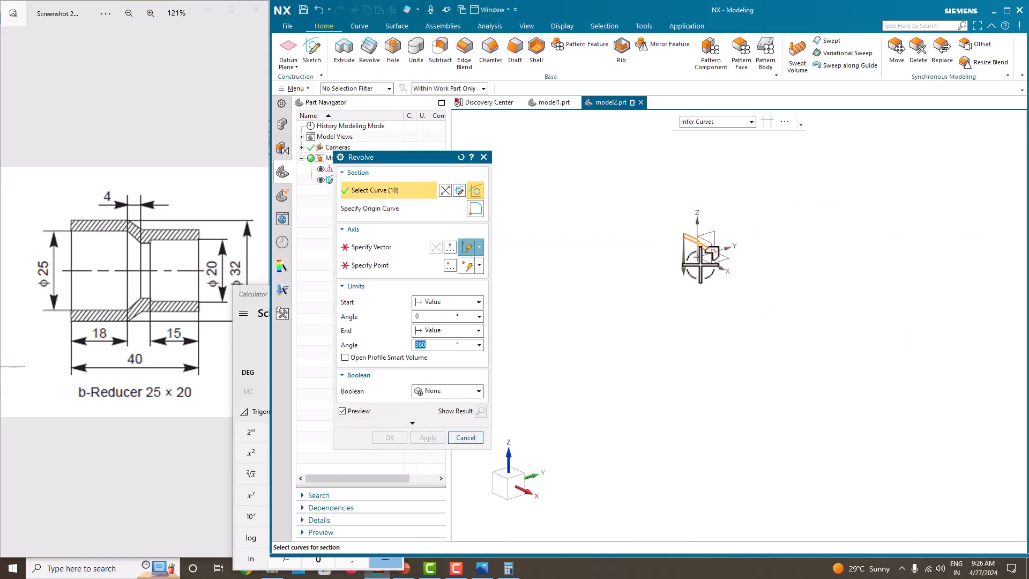
pyautogui.scroll(5, 700, 266)
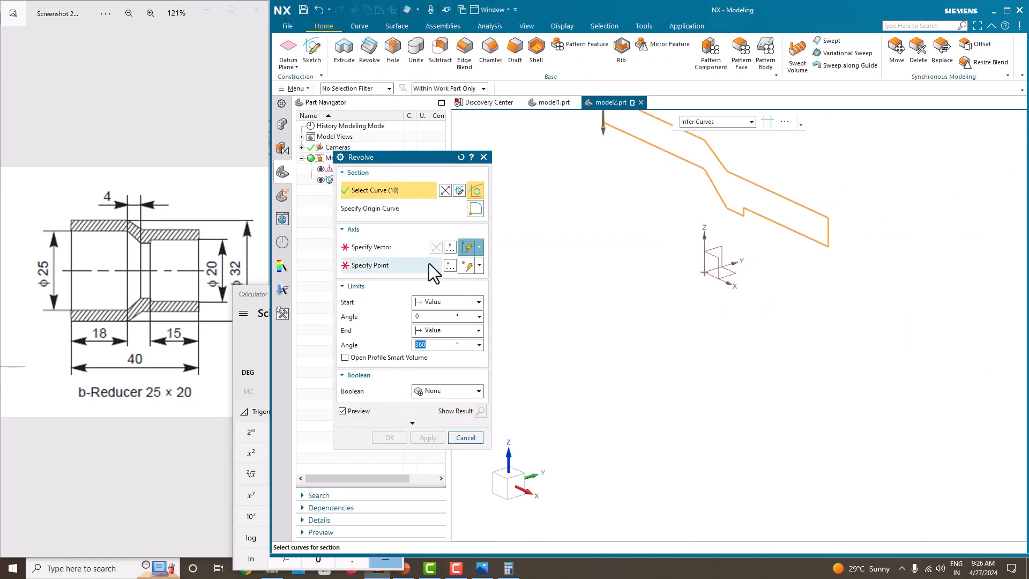
pyautogui.click(375, 247)
pyautogui.click(732, 282)
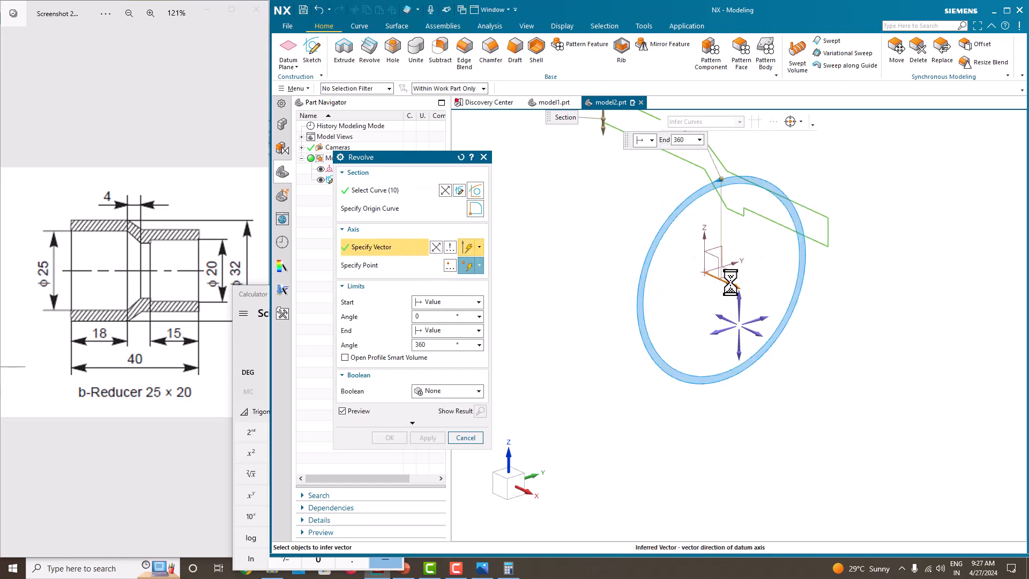
pyautogui.click(390, 438)
# Hide the wall profile sketch and inspect the revolved reducer from both open ends.
pyautogui.moveTo(633, 300); pyautogui.dragTo(666, 271, button='middle')
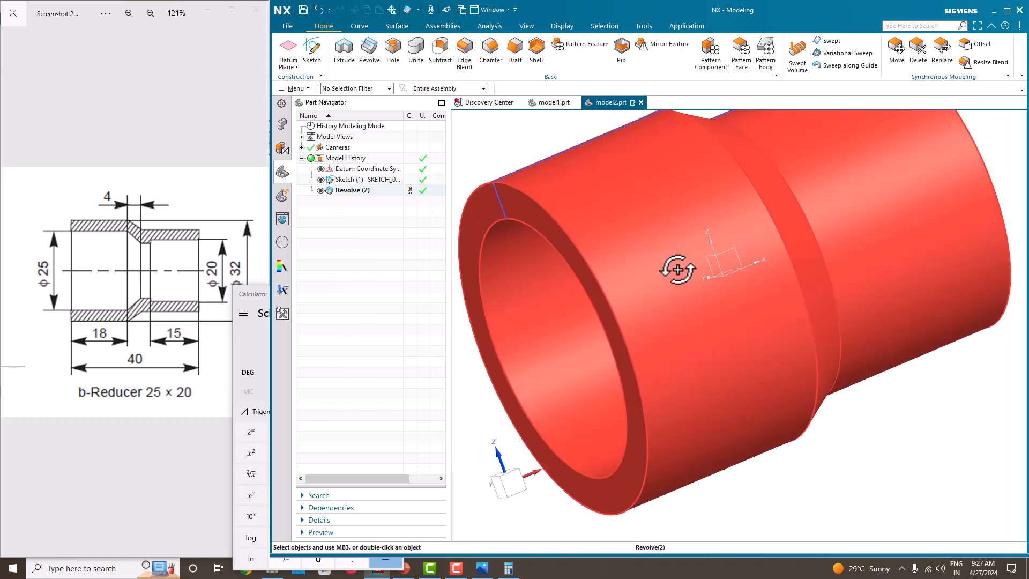
pyautogui.scroll(-5, 673, 271)
pyautogui.moveTo(797, 287); pyautogui.dragTo(597, 286, button='middle')
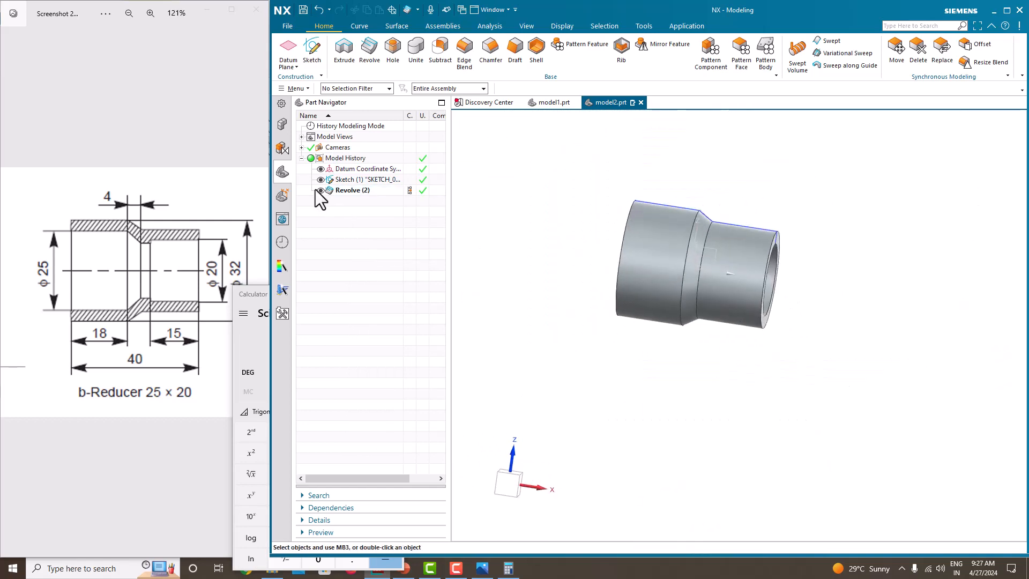
pyautogui.moveTo(530, 261); pyautogui.dragTo(718, 274, button='middle')
pyautogui.scroll(5, 542, 271)
pyautogui.scroll(-5, 590, 275)
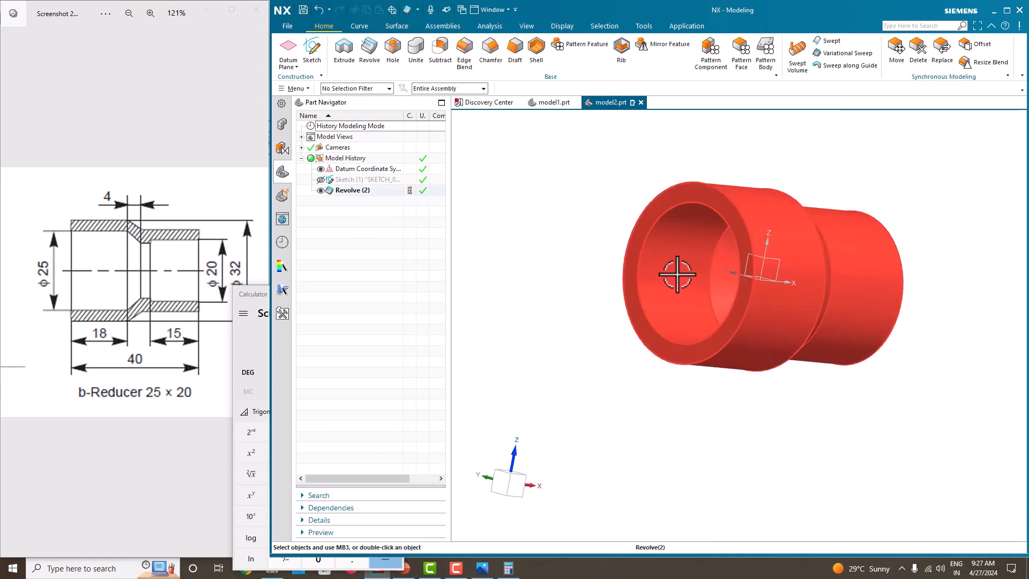